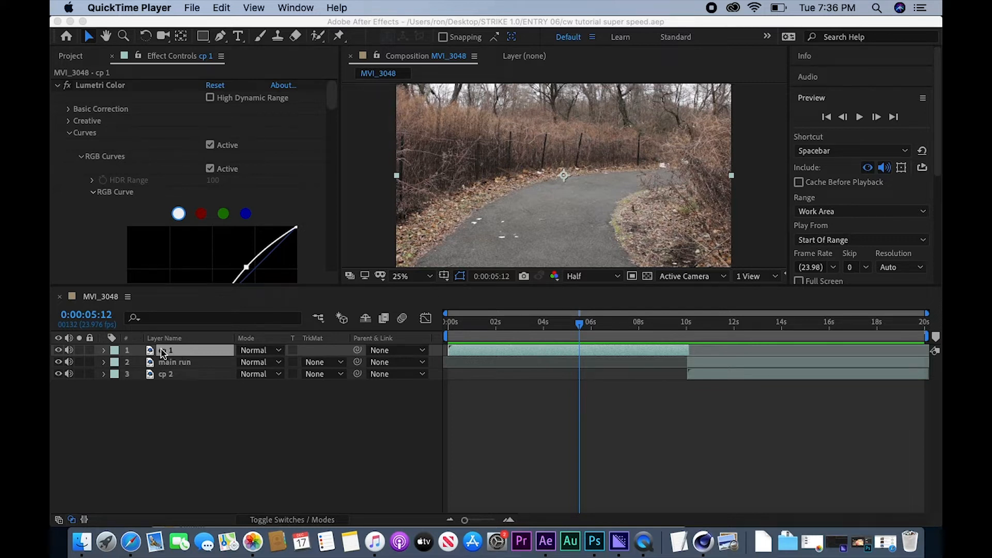
- Preview the composition from its beginning to check the cp 1 footage of the empty path
left_click(444, 326)
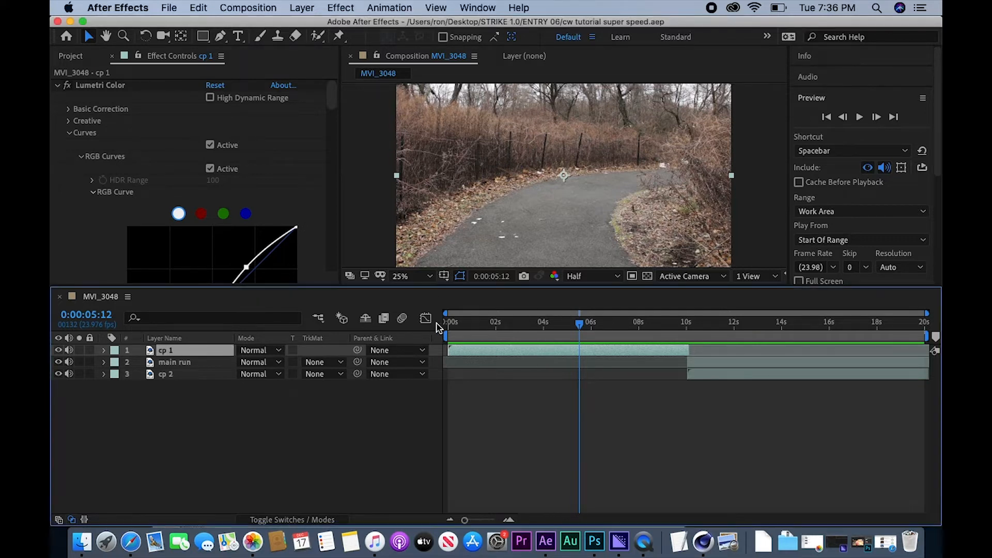
left_click(450, 325)
key("space")
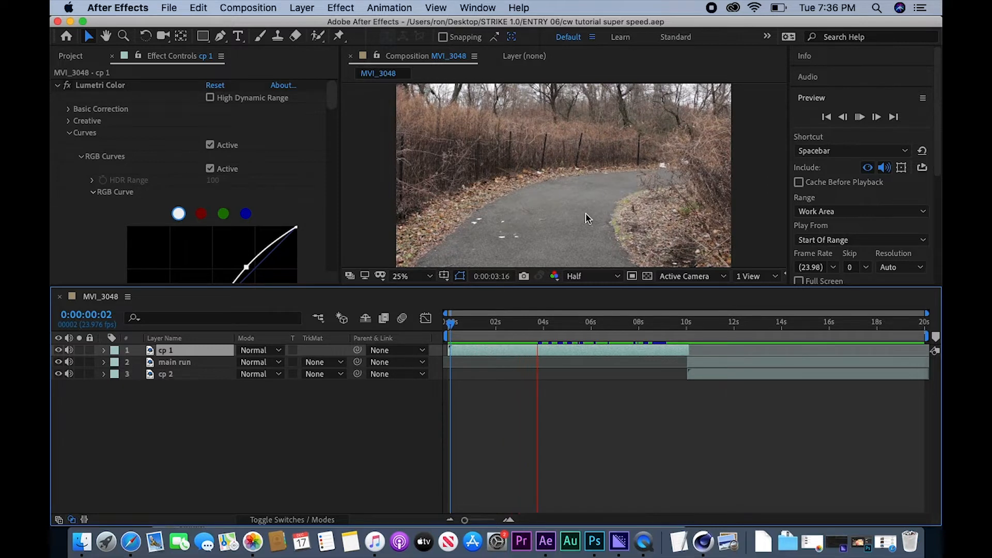
key("space")
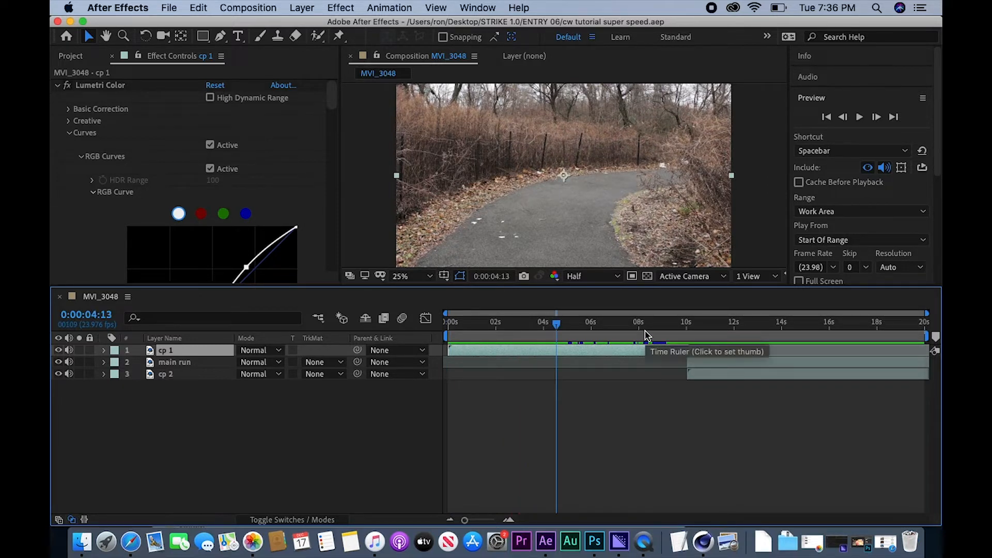
- Start the work area at about 9 s and preview the run from 0:00:09:23 to 0:00:18:02
left_click_drag(447, 336, 659, 342)
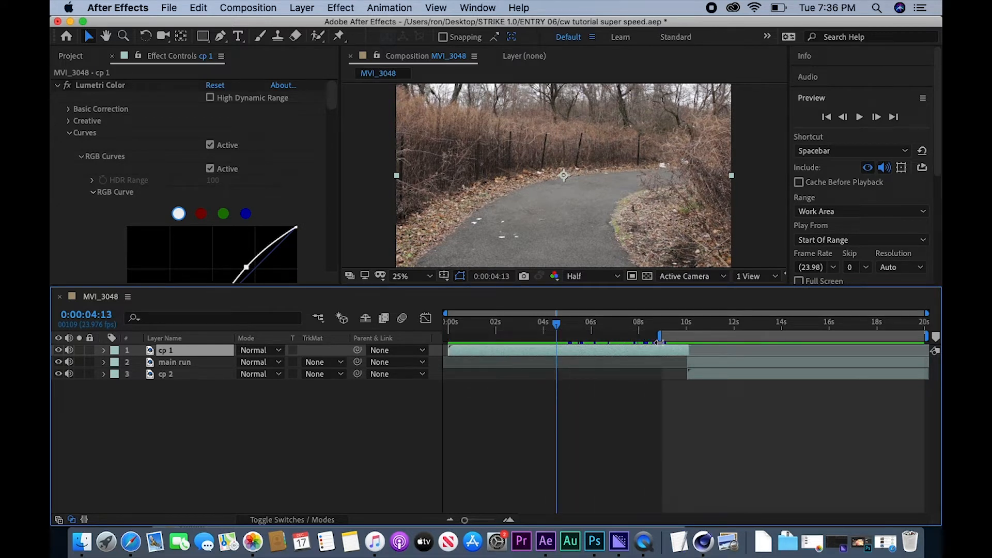
left_click(685, 325)
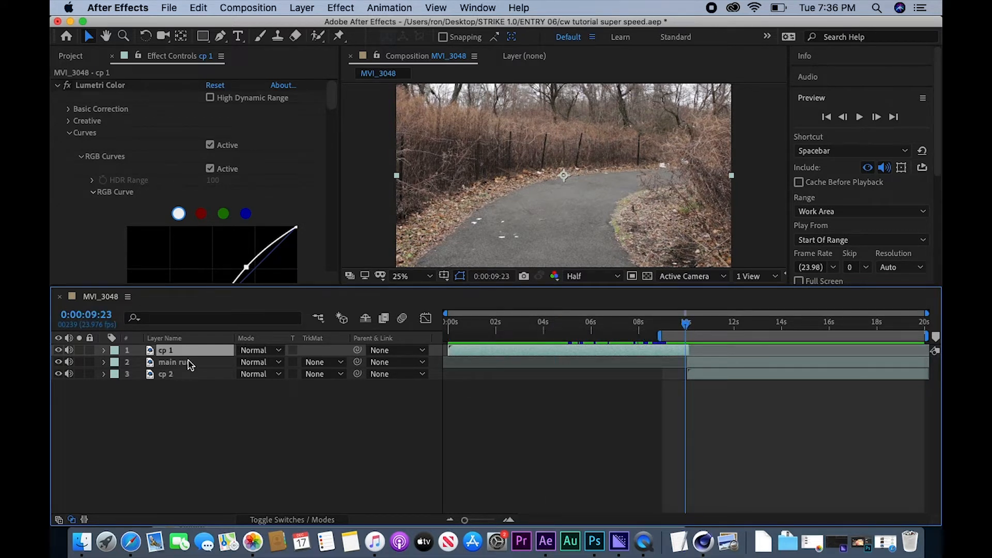
key("space")
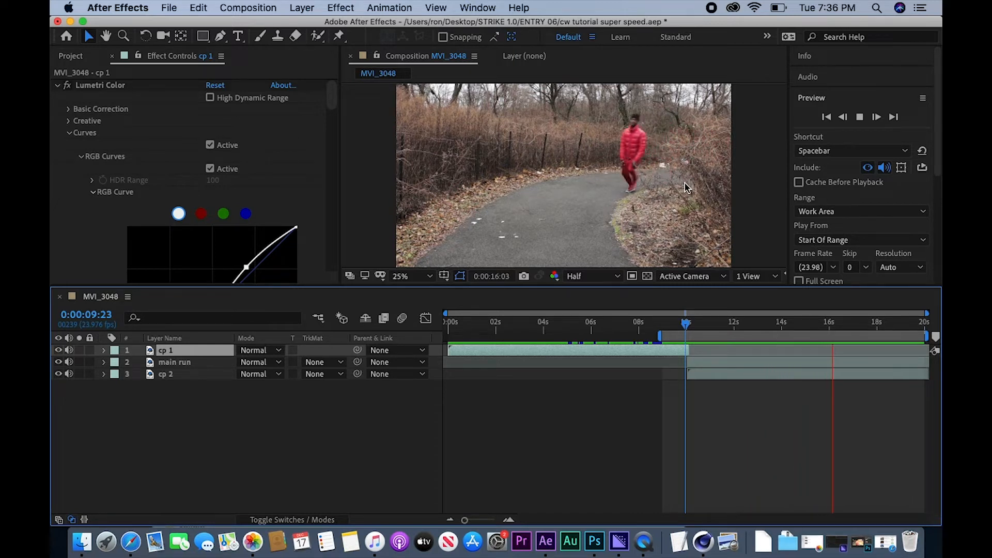
key("space")
- Split the main run layer at 0:00:18:02 and delete the portion before the split
left_click(883, 366)
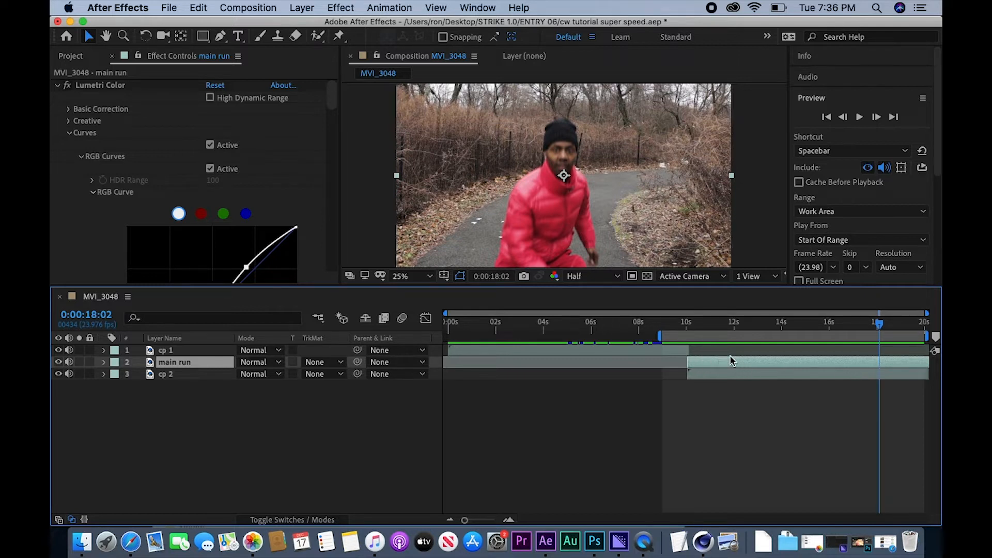
key("super+shift+d")
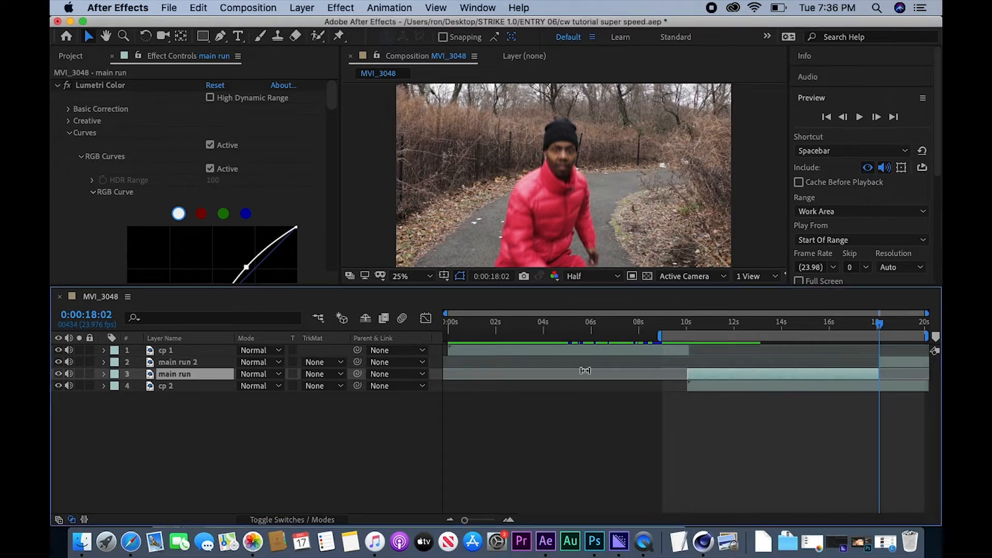
key("Delete")
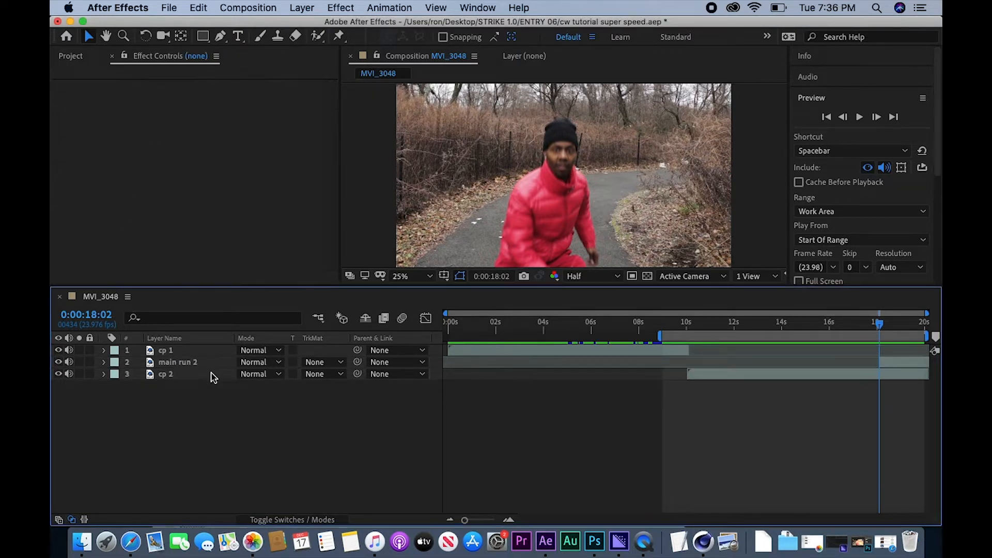
- Move the remaining main run 2 clip earlier so it starts where cp 1 ends, at about 10 s
right_click(736, 361)
mouse_move(764, 355)
key("Escape")
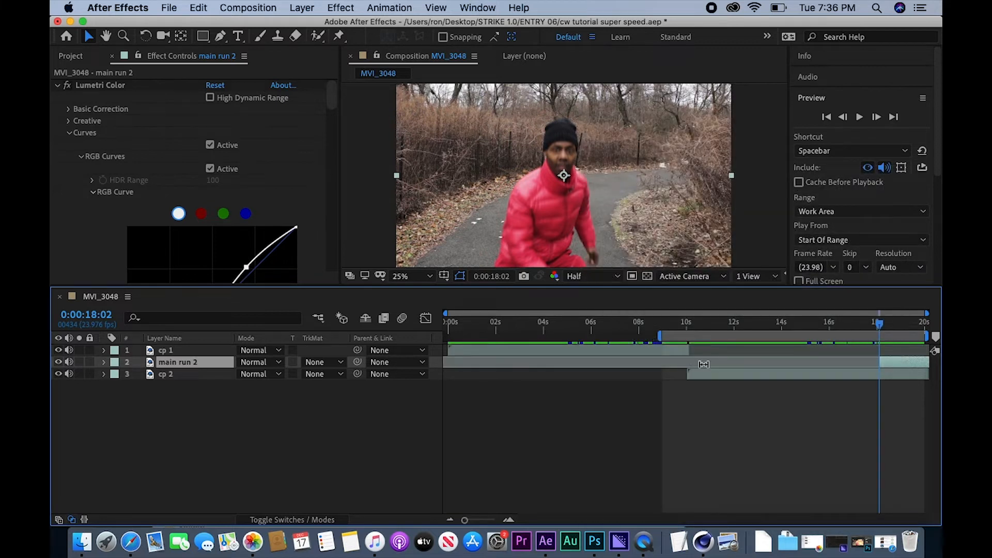
left_click_drag(913, 363, 723, 374)
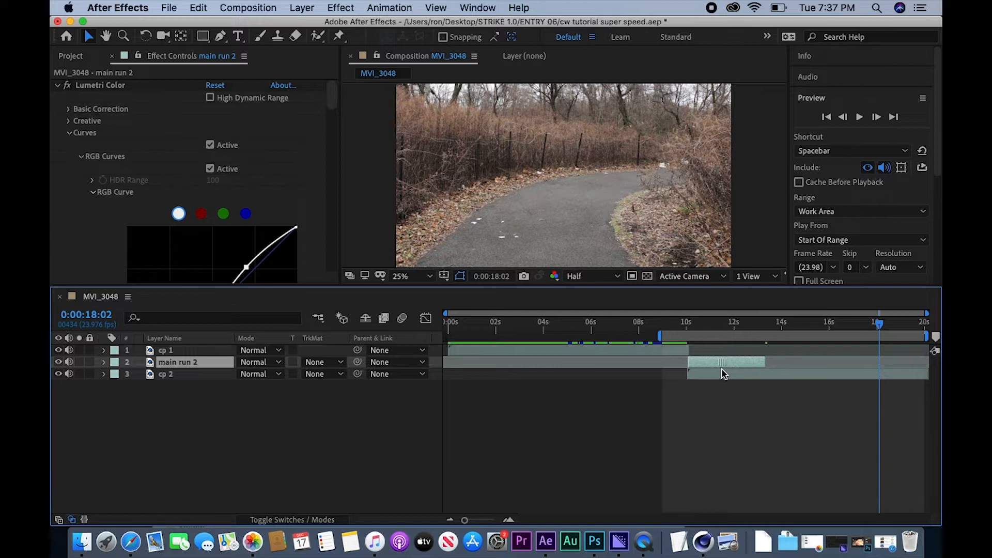
left_click_drag(700, 359, 702, 359)
- Preview the cut from cp 1 to main run 2, starting from 0:00:09:14
left_click(176, 376)
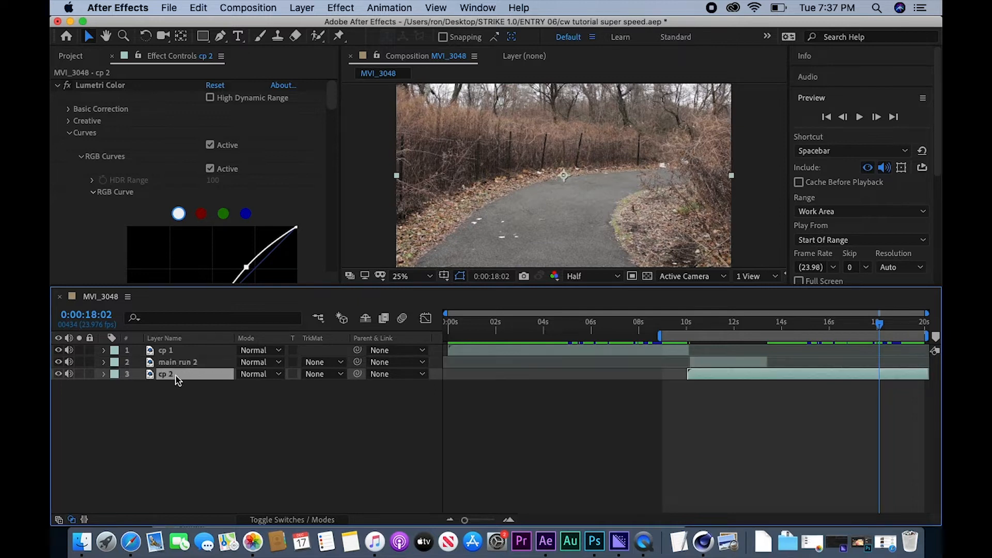
left_click(678, 330)
key("space")
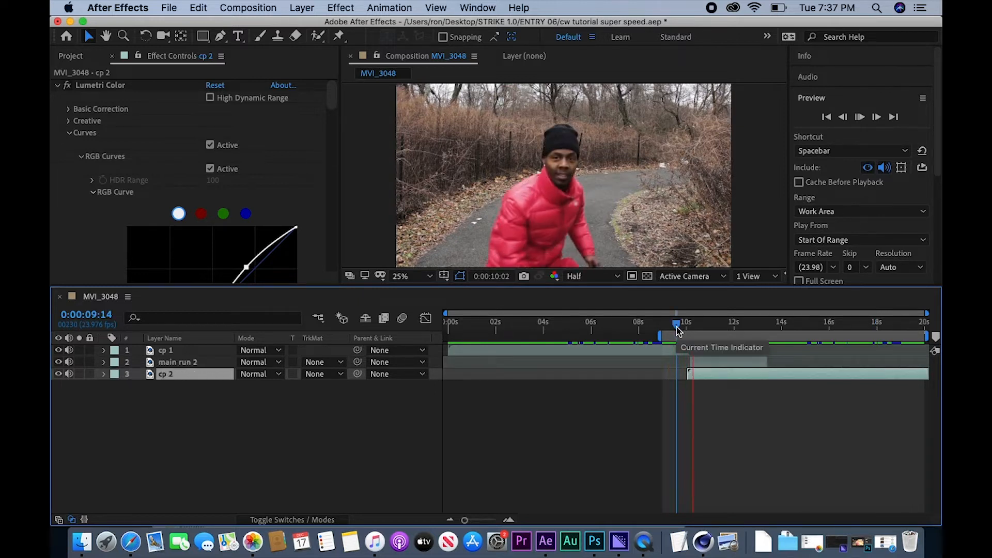
key("space")
- Nudge the main run 2 clip slightly later and replay the cut from 0:00:09:15
left_click(718, 368)
left_click_drag(717, 368, 720, 368)
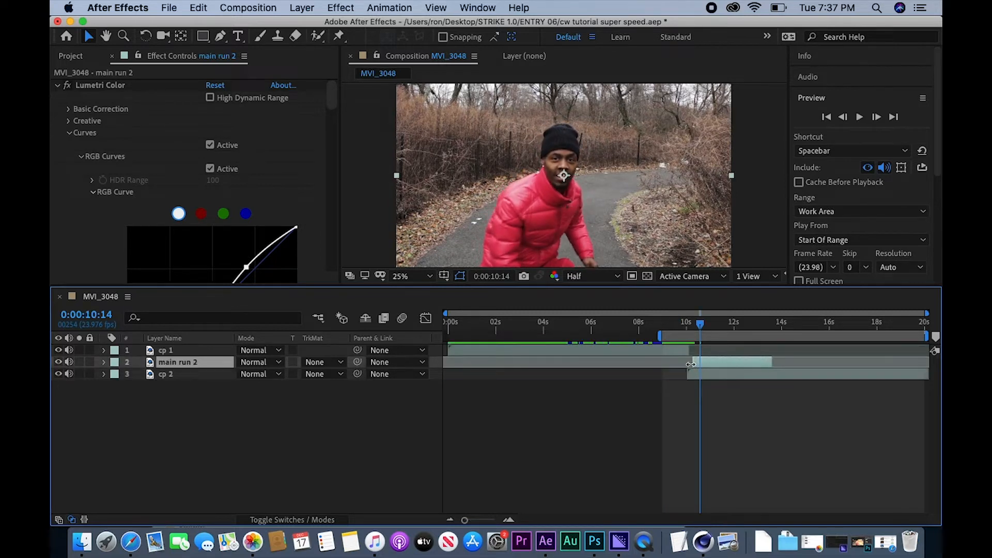
left_click(678, 327)
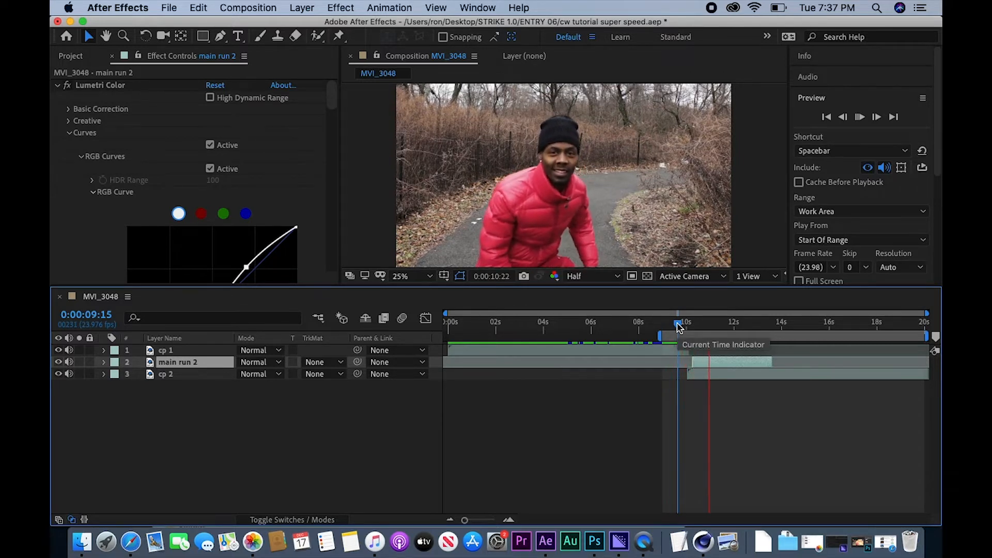
key("space")
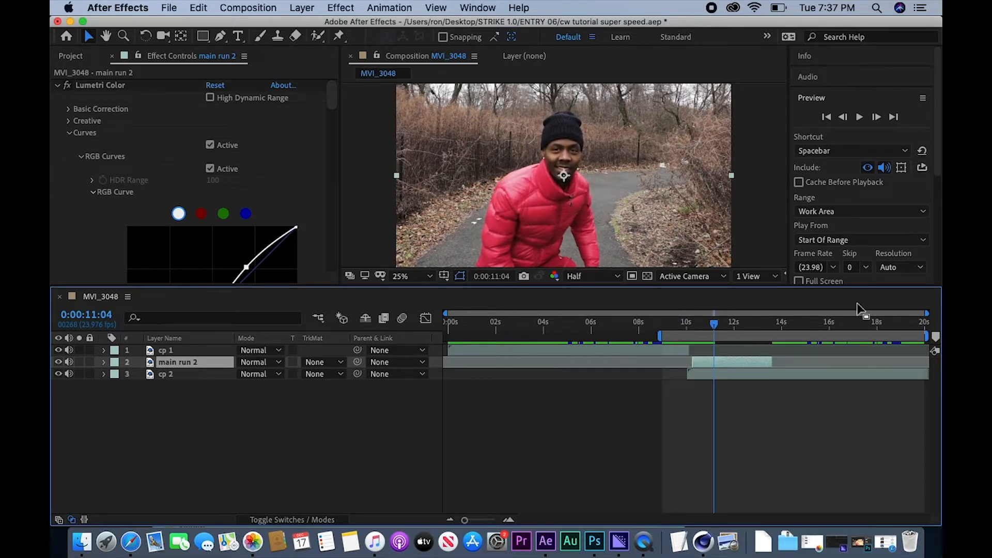
- Import the Photoshop image sequence beginning with ENTRY 06_56299.psd from the ENTRY 06 folder as footage
left_click(72, 57)
left_click(177, 248)
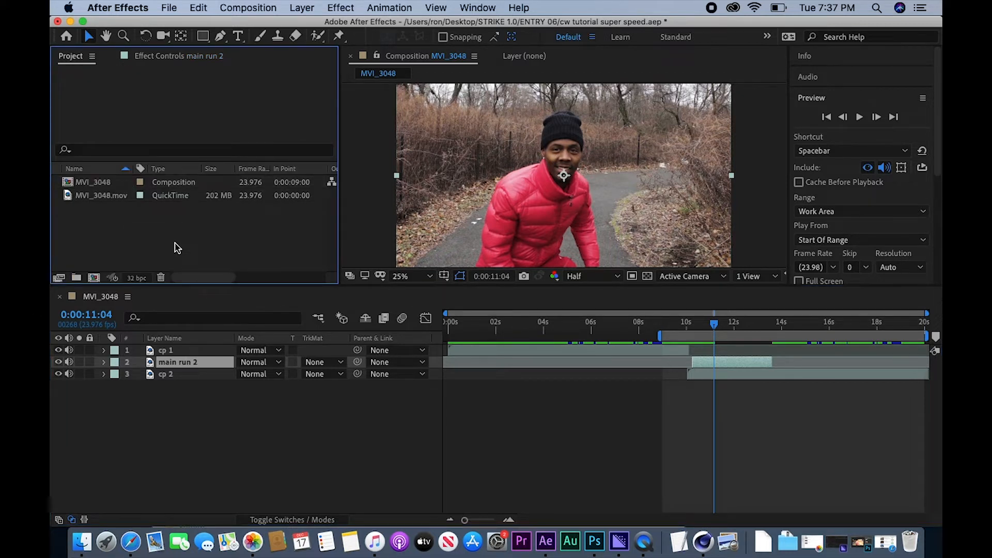
double_click(177, 248)
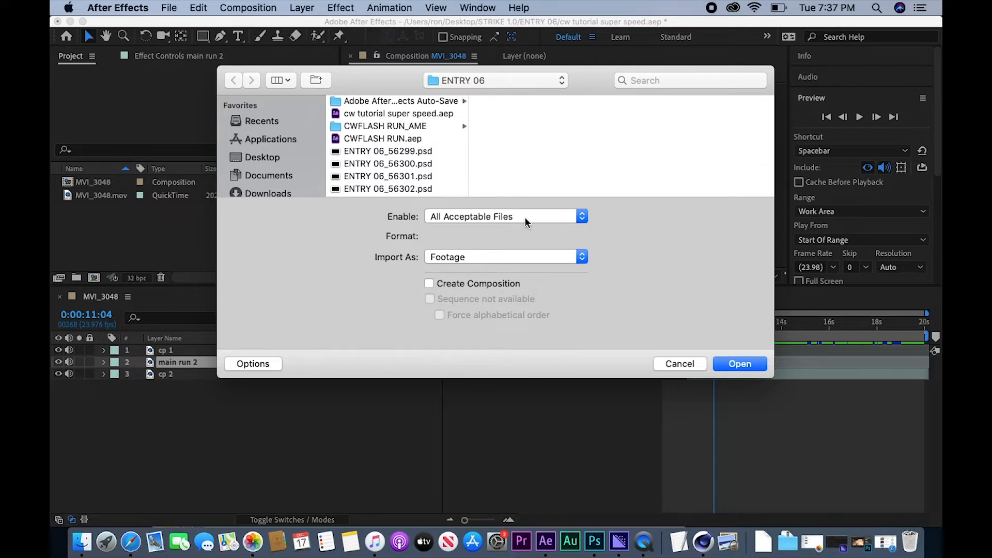
left_click(247, 364)
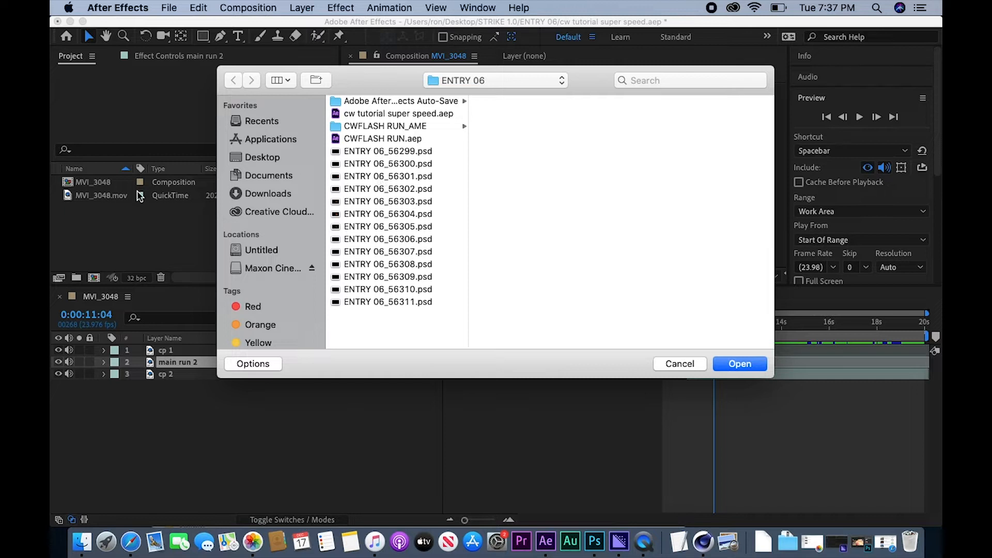
left_click(394, 151)
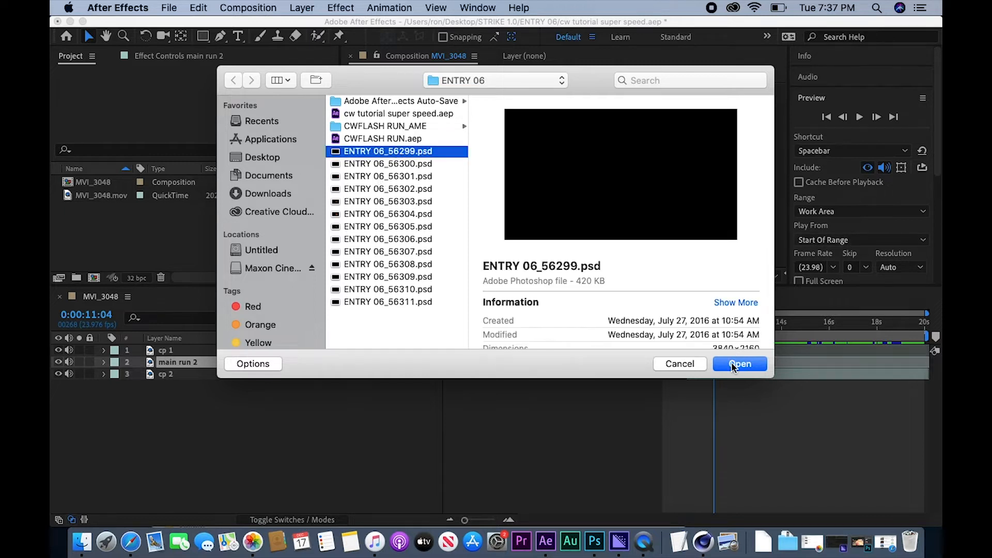
left_click(740, 364)
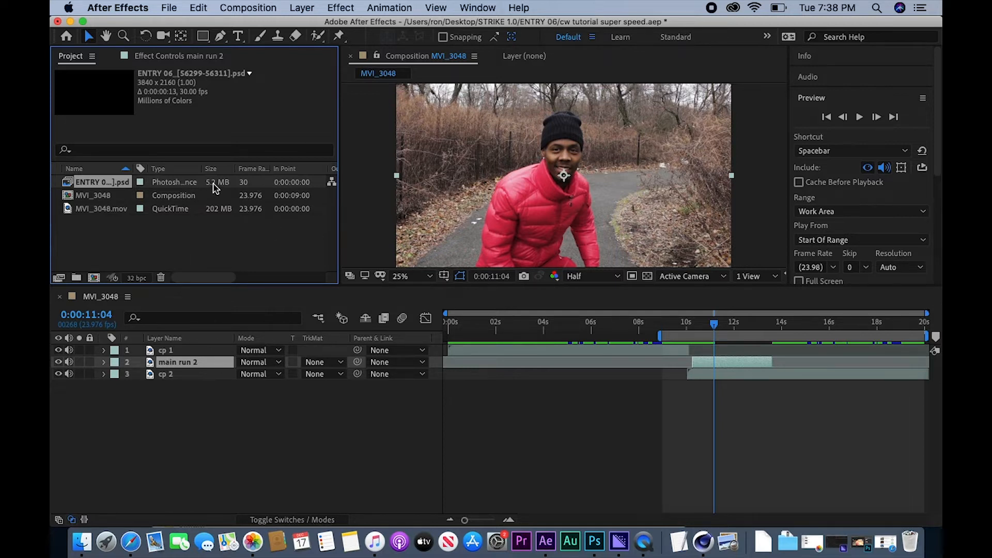
right_click(242, 187)
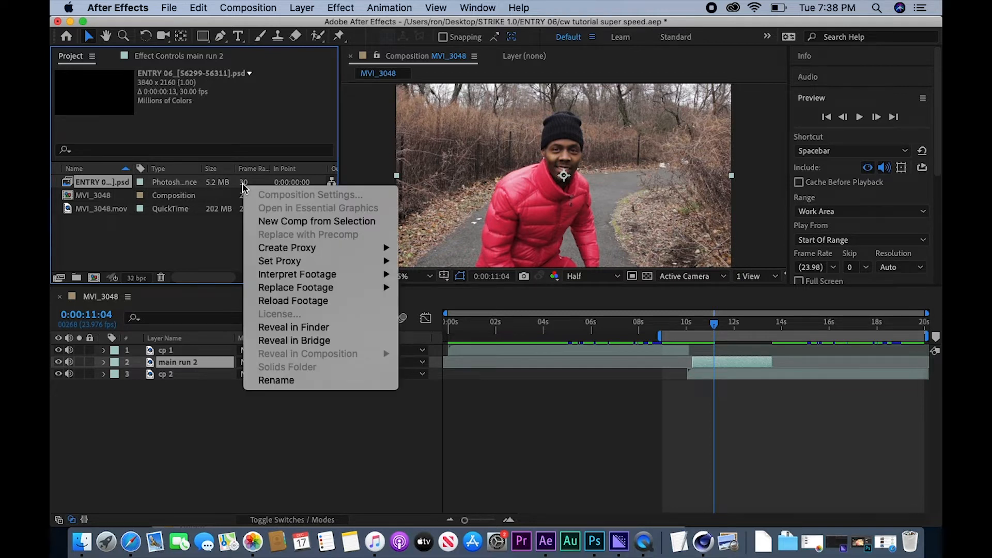
left_click(277, 380)
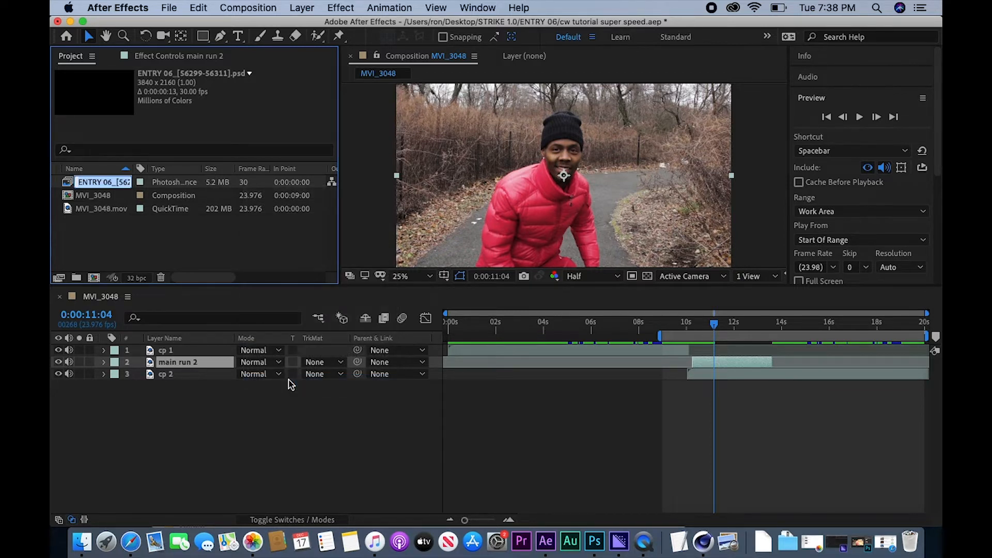
left_click(191, 258)
right_click(189, 175)
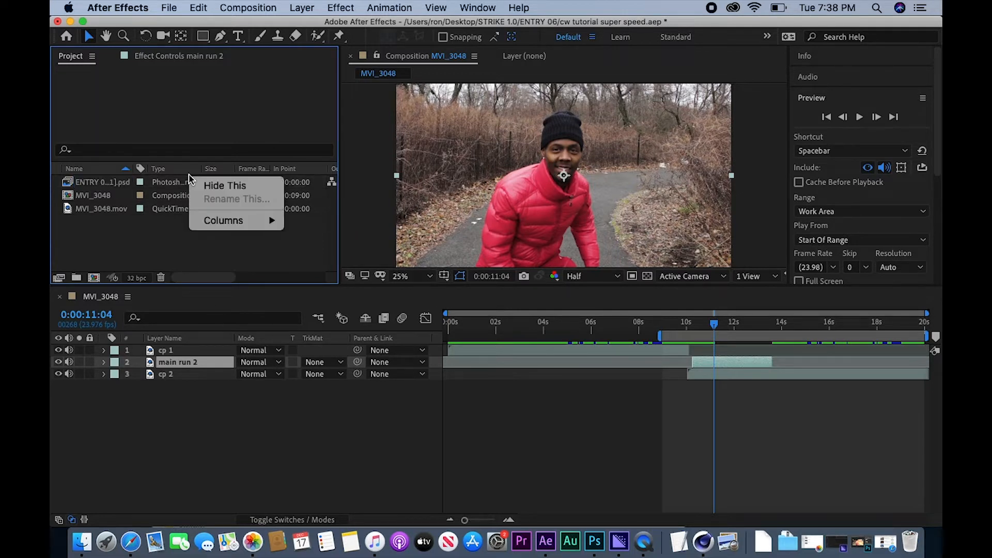
- Interpret the imported ENTRY 06 sequence at an assumed frame rate of 24 frames per second
right_click(184, 187)
mouse_move(238, 277)
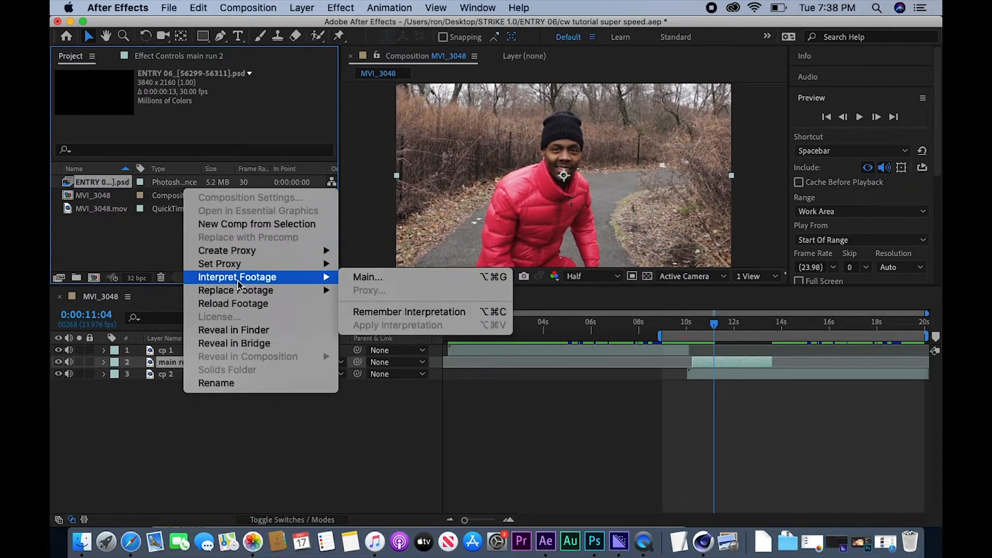
left_click(353, 276)
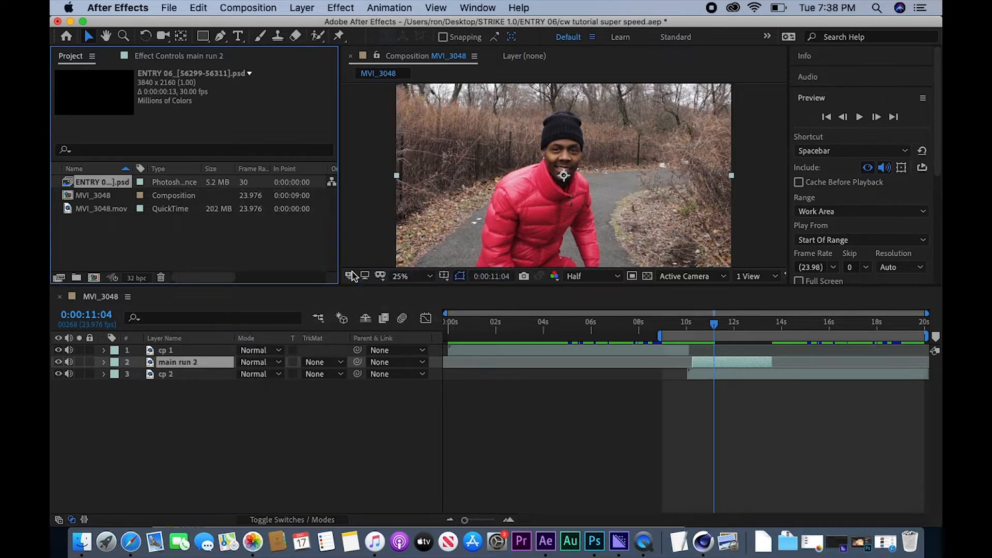
type("24")
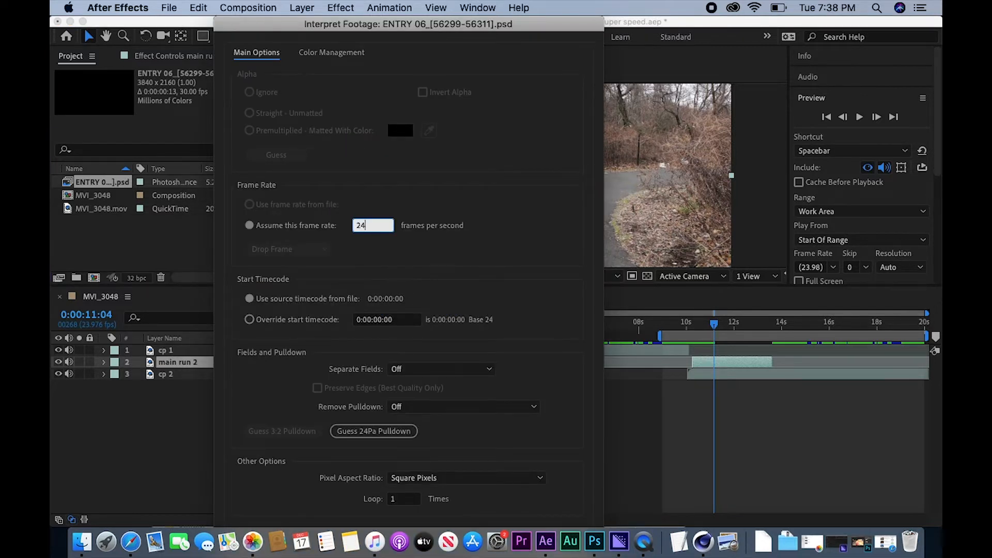
key("Return")
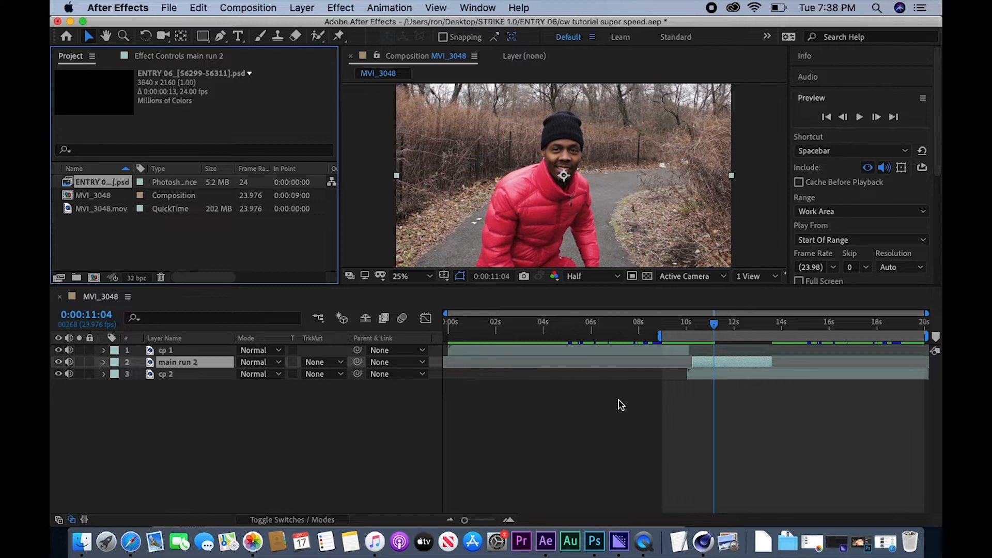
- Place the ENTRY 06 sequence directly above main run 2, align it with that clip's start, and show frame 0:00:10:10
left_click_drag(160, 187, 192, 358)
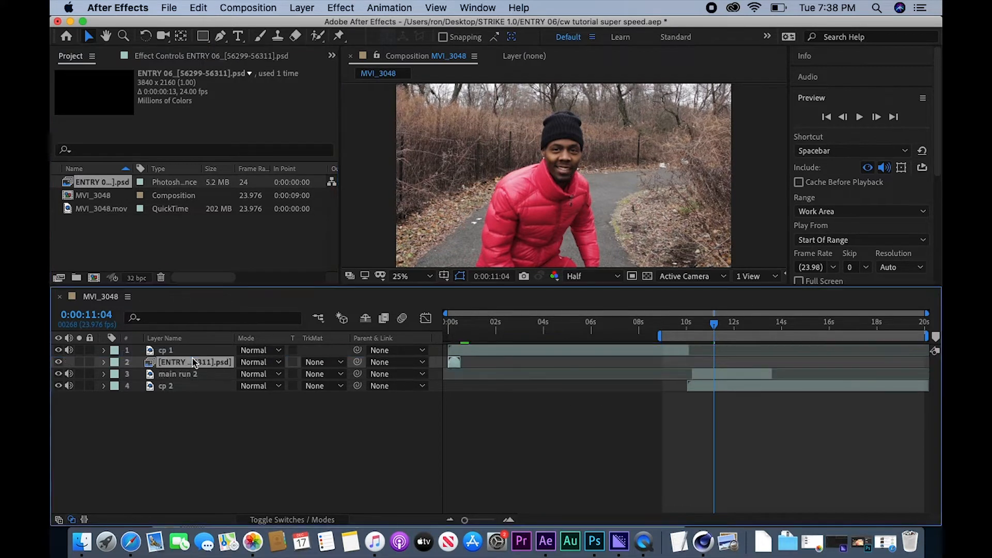
left_click_drag(455, 366, 699, 391)
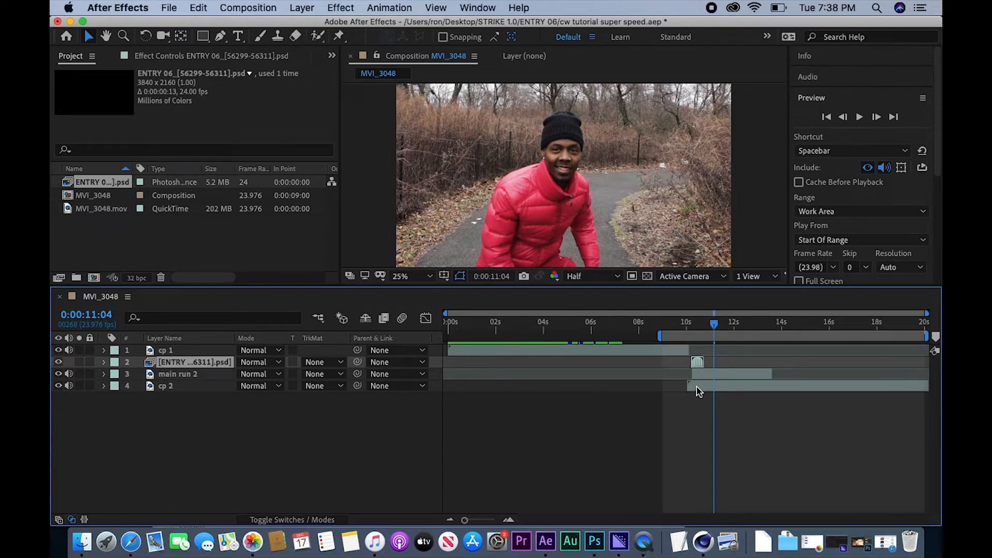
left_click(697, 326)
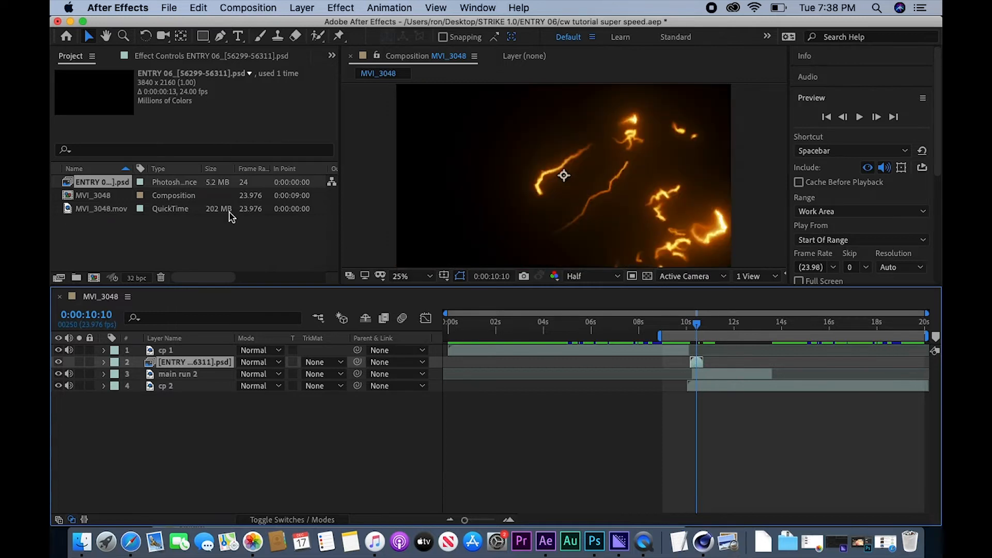
- Set the ENTRY 06 sequence layer's blending mode to Screen
left_click(268, 363)
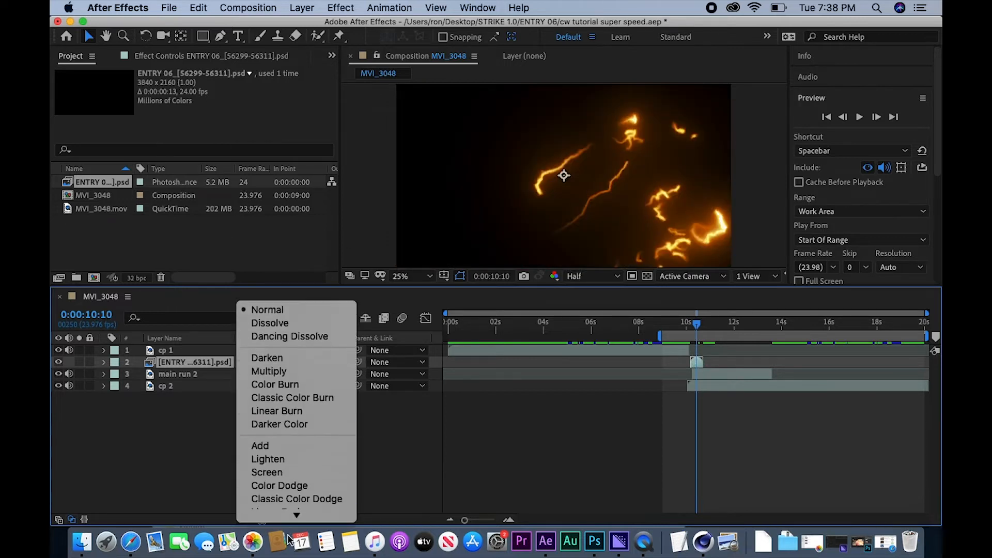
left_click(267, 405)
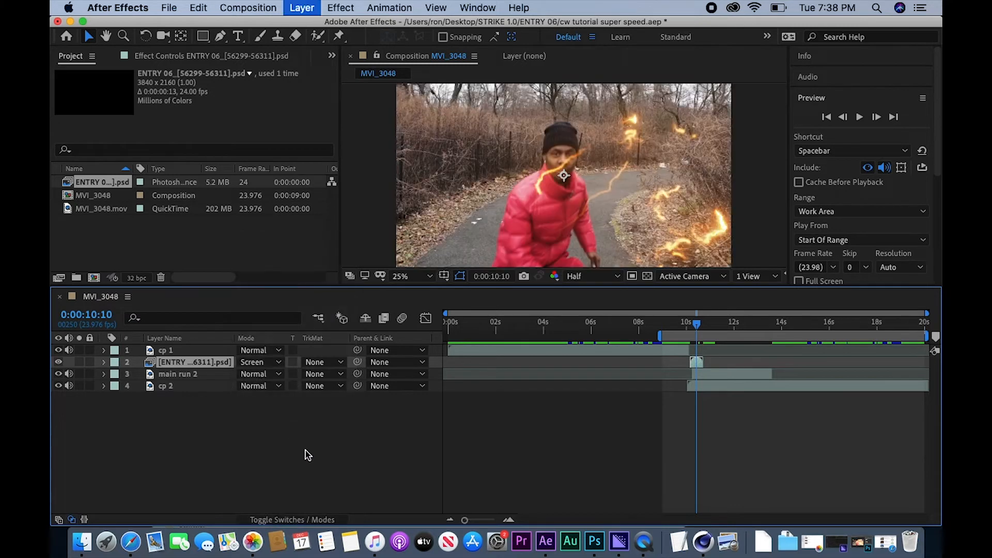
left_click(301, 519)
left_click(301, 520)
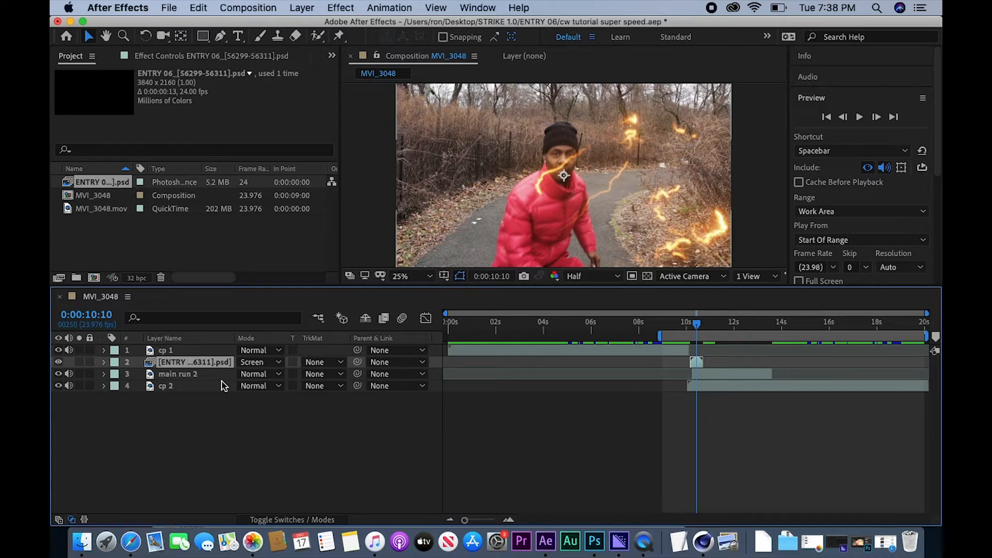
- Scale the ENTRY 06 layer to 85% and move the lightning toward the lower left so it overlaps the runner
key("s")
left_click(261, 374)
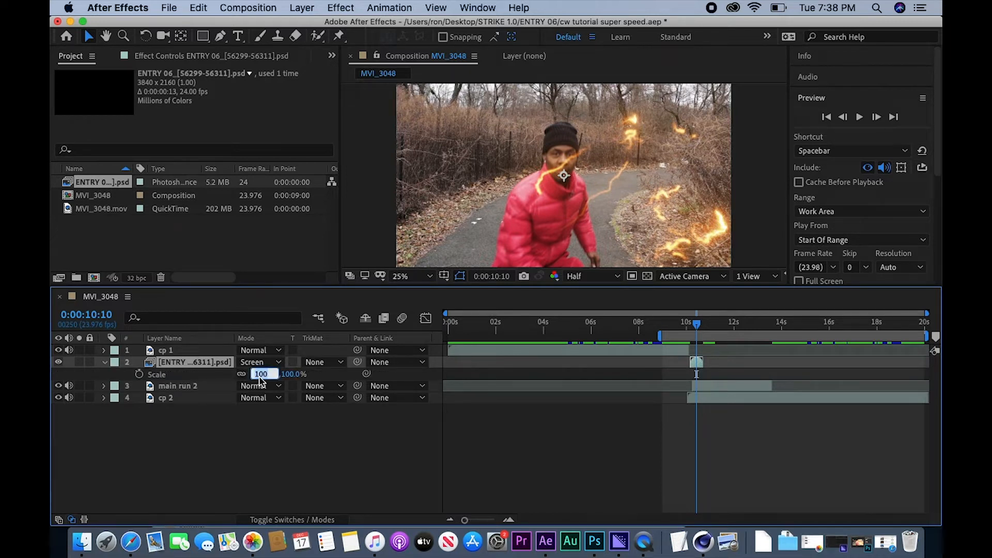
type("85")
key("Return")
left_click_drag(651, 184, 581, 207)
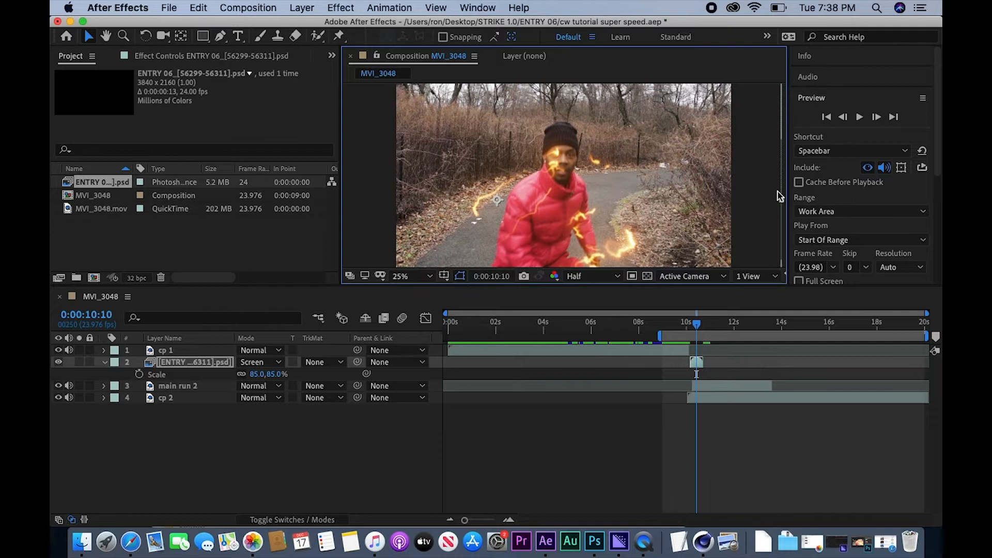
left_click(429, 276)
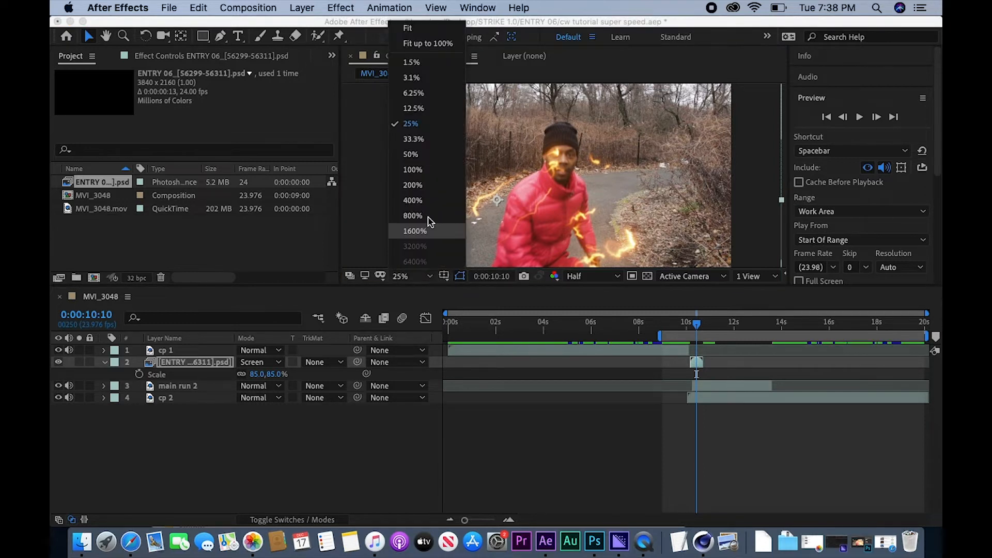
left_click(421, 113)
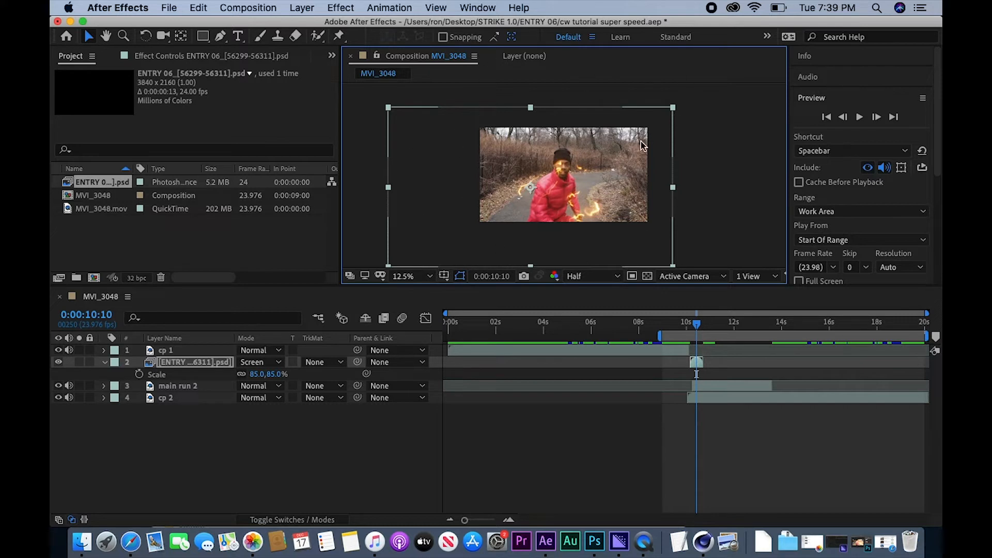
left_click(430, 278)
left_click(423, 124)
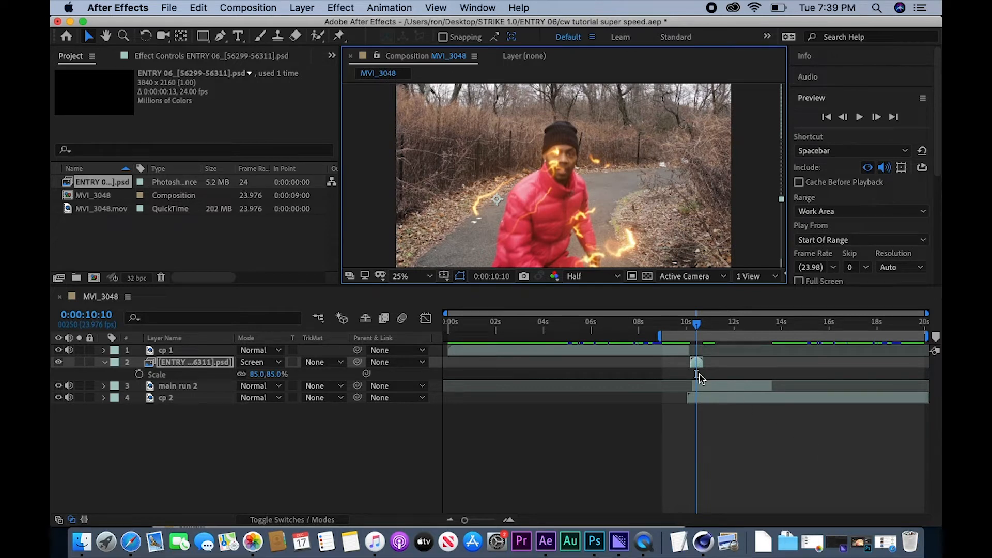
- Shift the main run 2 clip a few frames later than the lightning's start and preview the entrance
left_click_drag(700, 385, 703, 385)
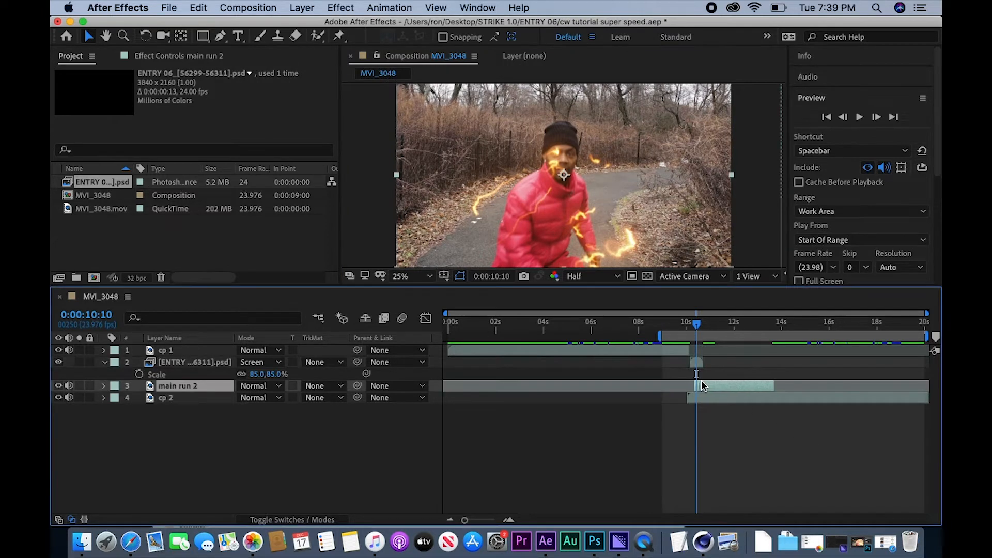
left_click_drag(700, 326, 690, 326)
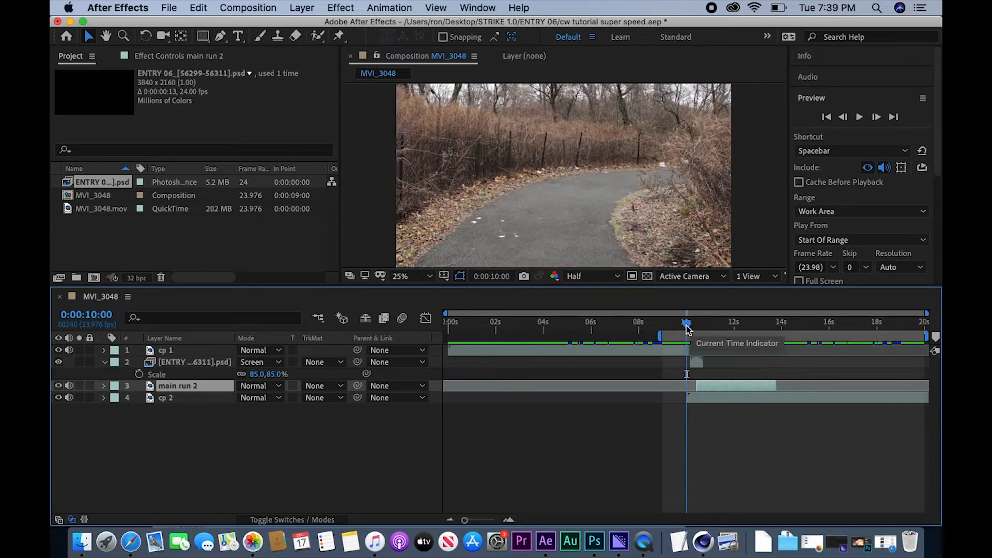
key("space")
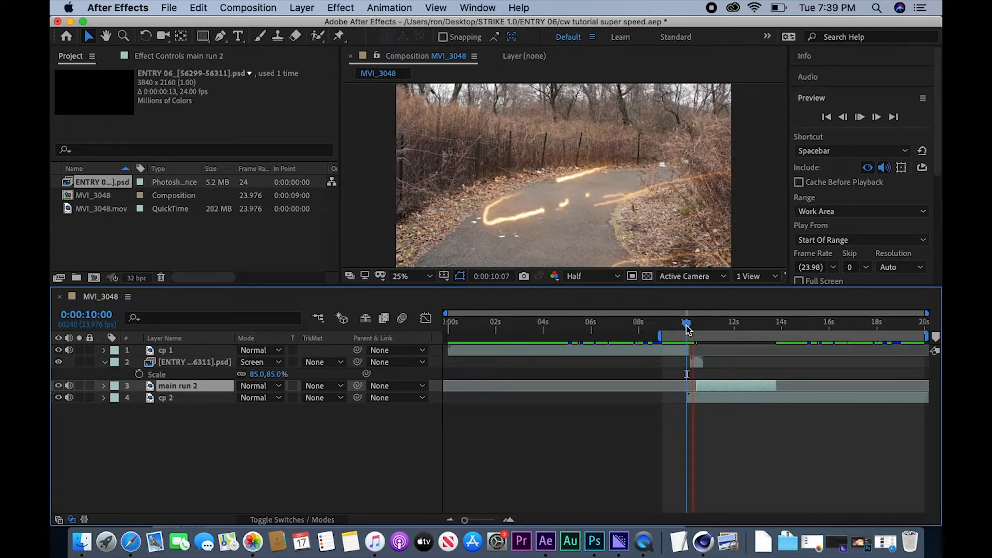
left_click_drag(687, 329, 671, 331)
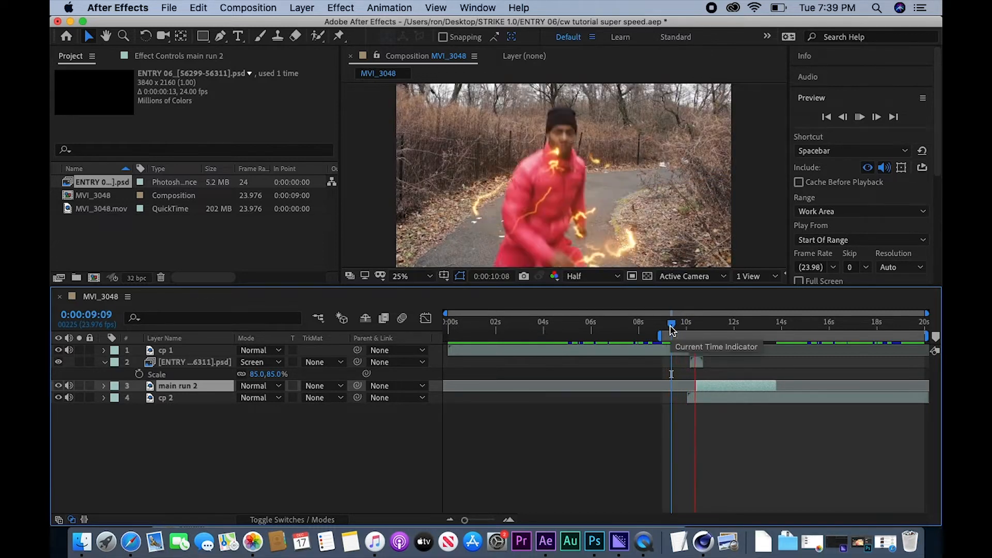
key("space")
- At 0:00:10:08, move the lightning slightly up over the path, then preview the effect from 0:00:08:20
left_click_drag(690, 329, 694, 329)
left_click(606, 200)
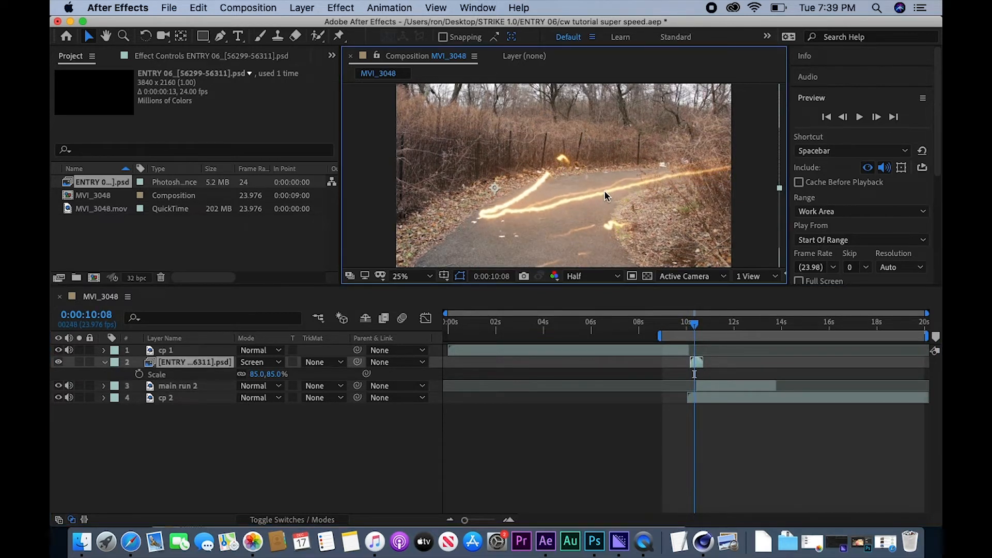
left_click(683, 329)
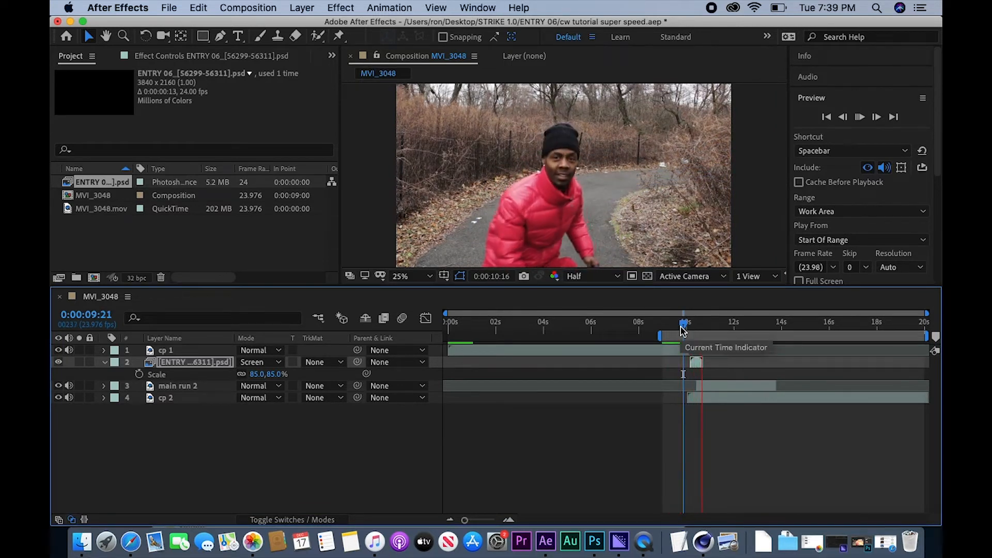
left_click_drag(682, 331, 657, 331)
key("space")
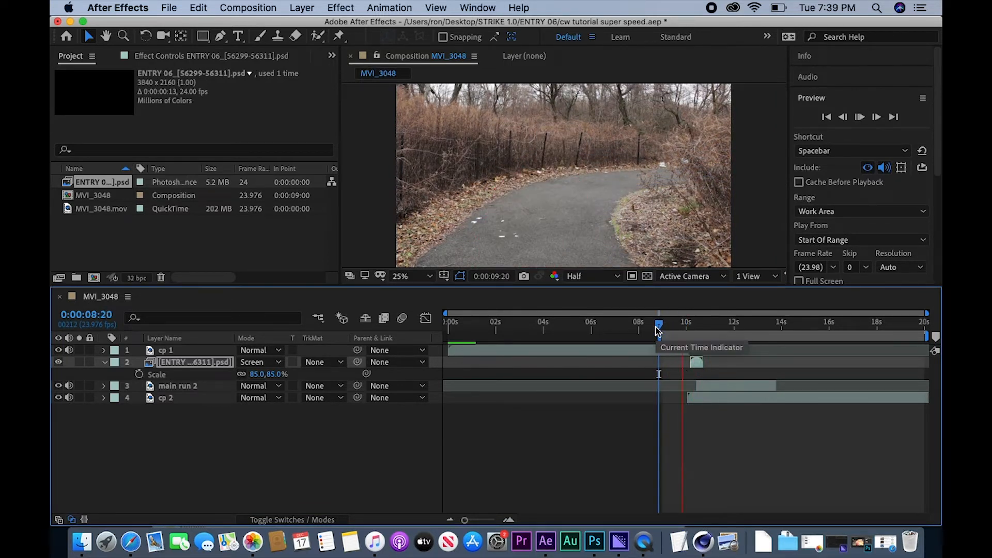
key("space")
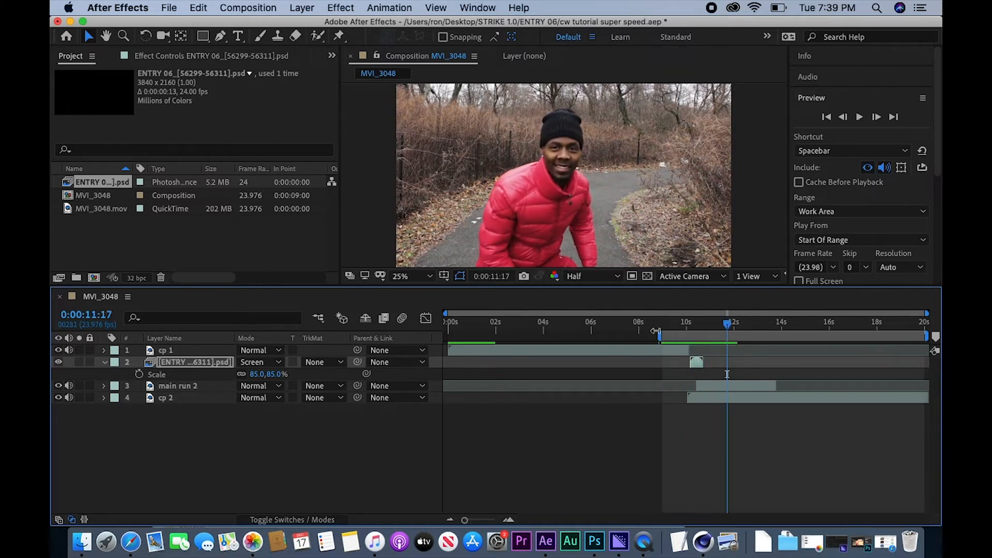
- At 0:00:10:10, raise the lightning to the runner's head and upper body, then preview from 0:00:09:09
left_click(693, 330)
left_click_drag(692, 329, 697, 326)
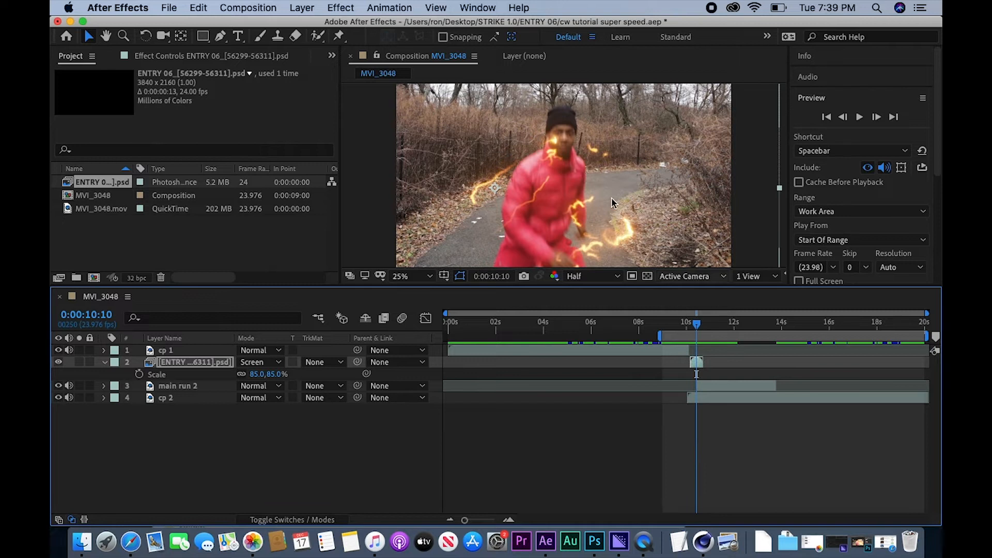
left_click_drag(611, 198, 609, 176)
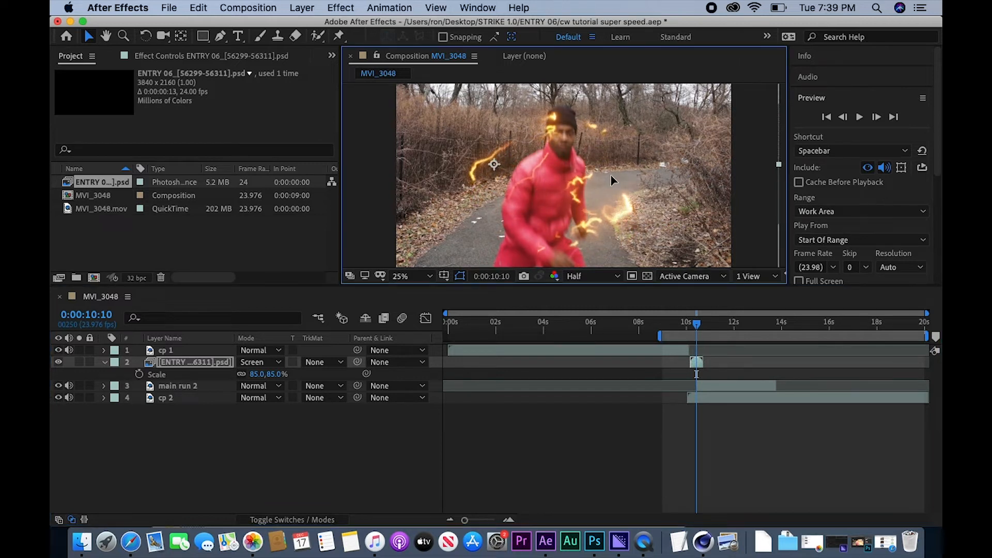
left_click(672, 327)
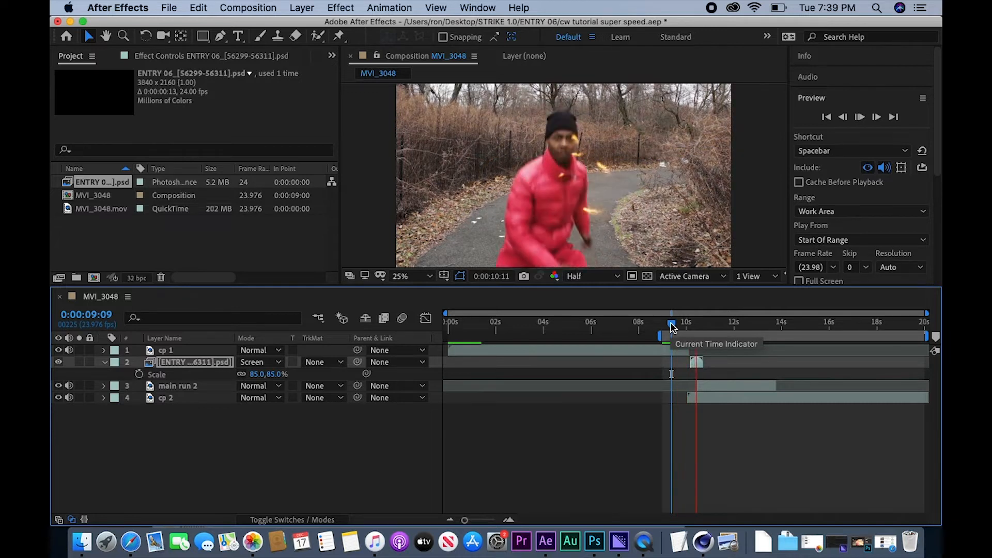
key("space")
- Try starting the main run 2 clip slightly later and preview from 0:00:09:15
left_click_drag(716, 385, 719, 385)
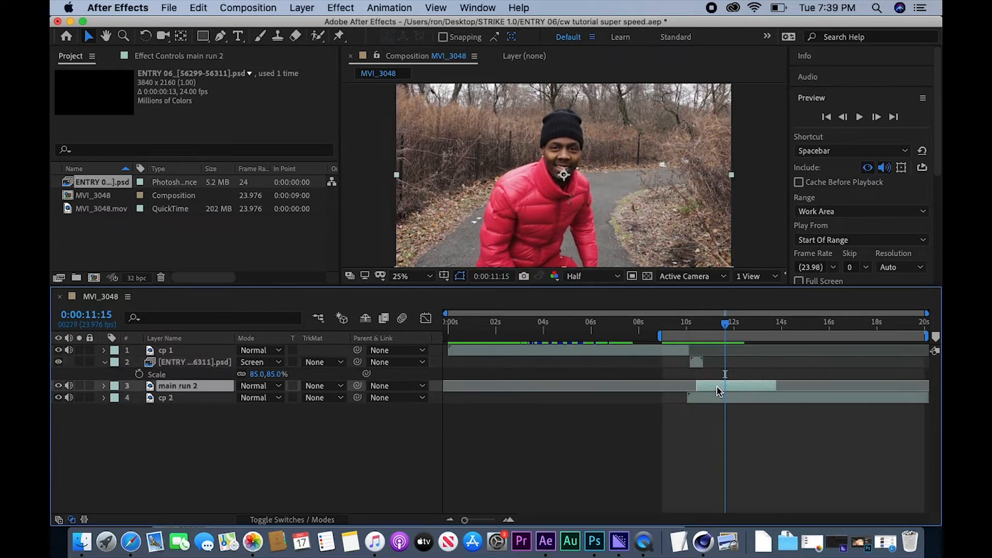
left_click(677, 324)
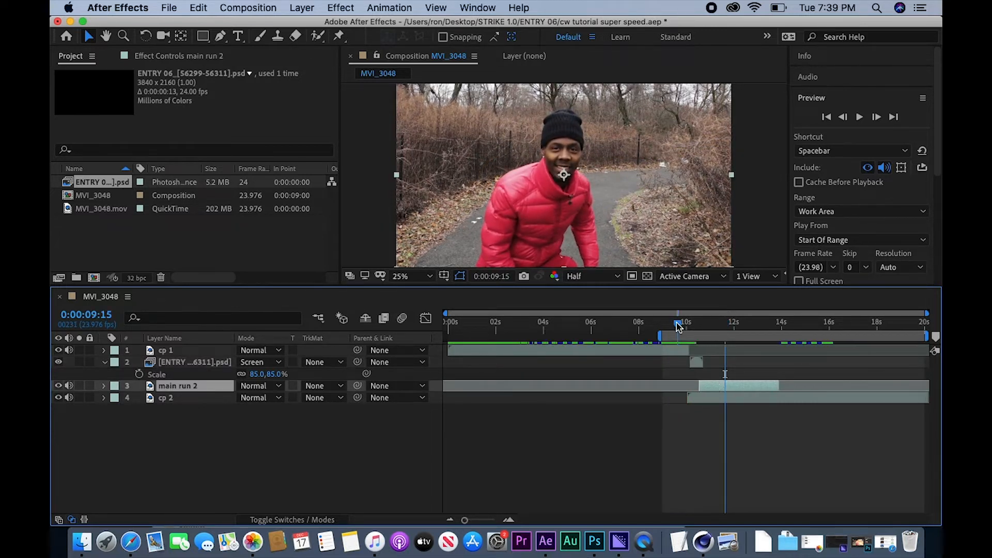
key("space")
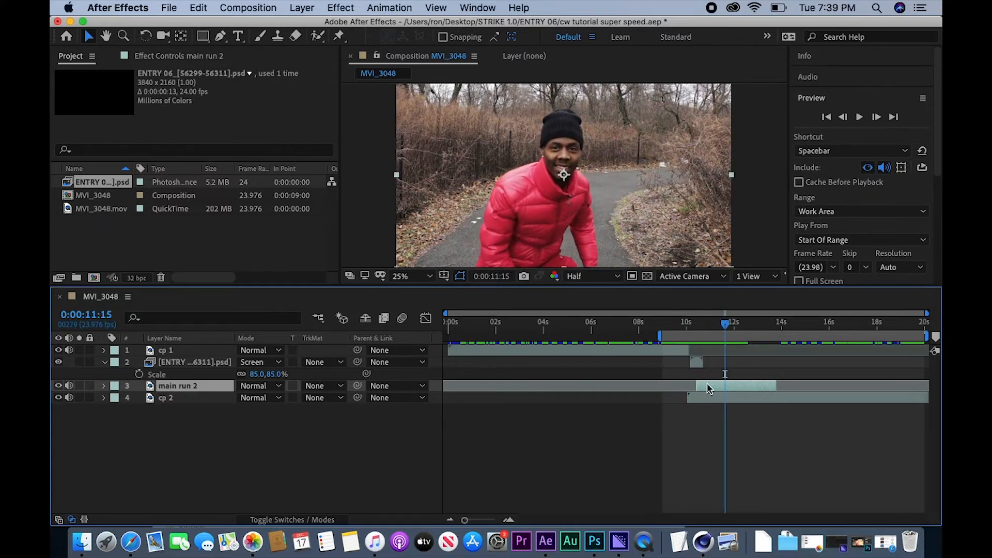
- Play back the lightning entrance from 0:00:09:14 and again from 0:00:09:21 to judge the runner's timing
left_click(676, 322)
key("space")
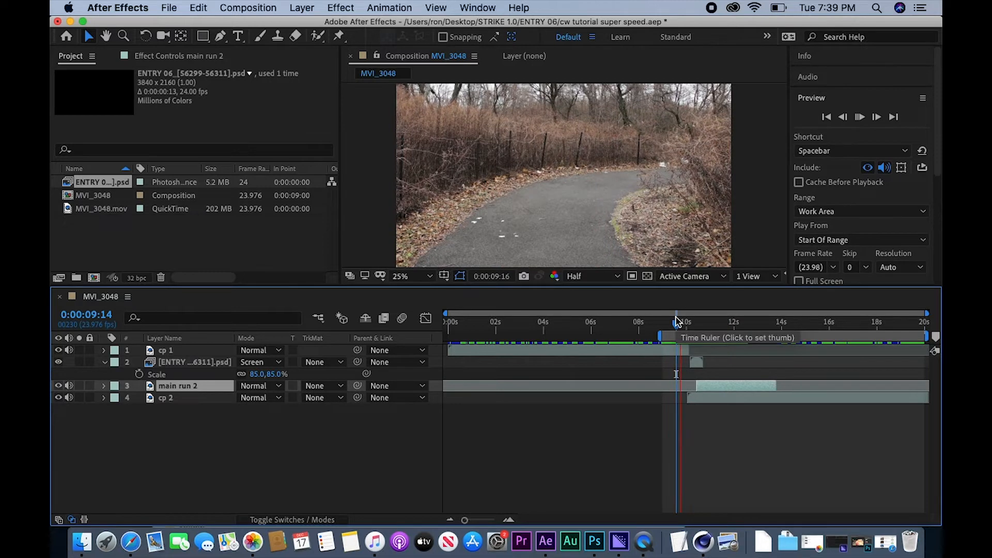
key("space")
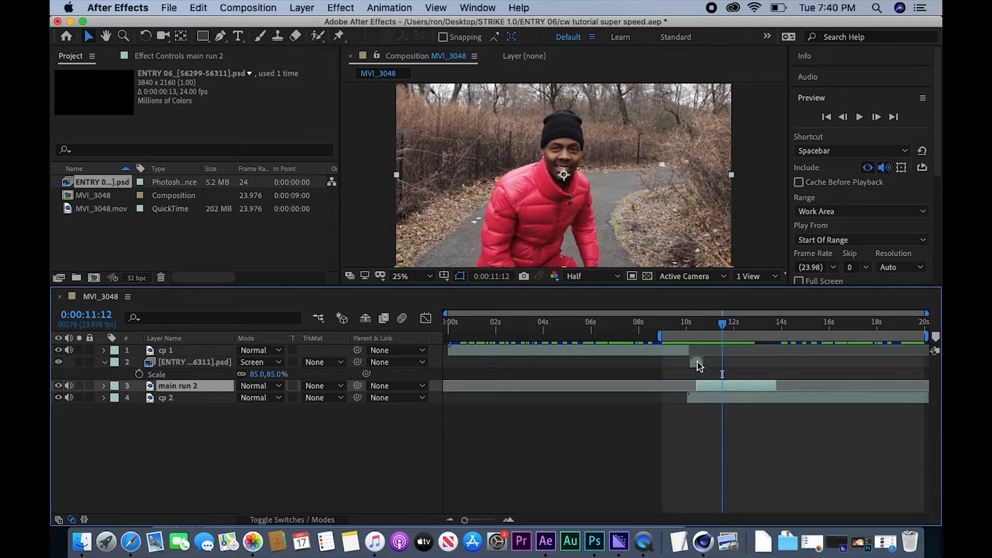
left_click(683, 322)
key("space")
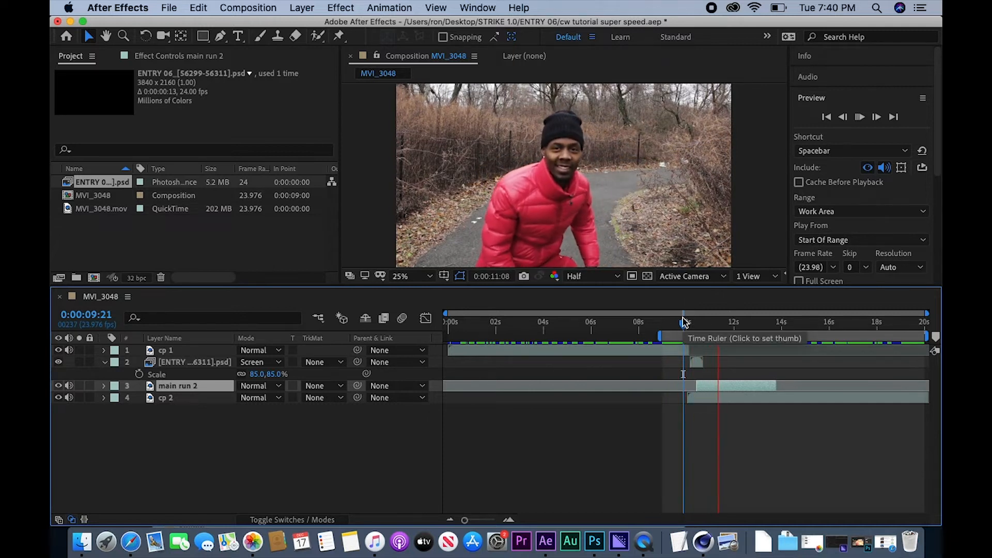
key("space")
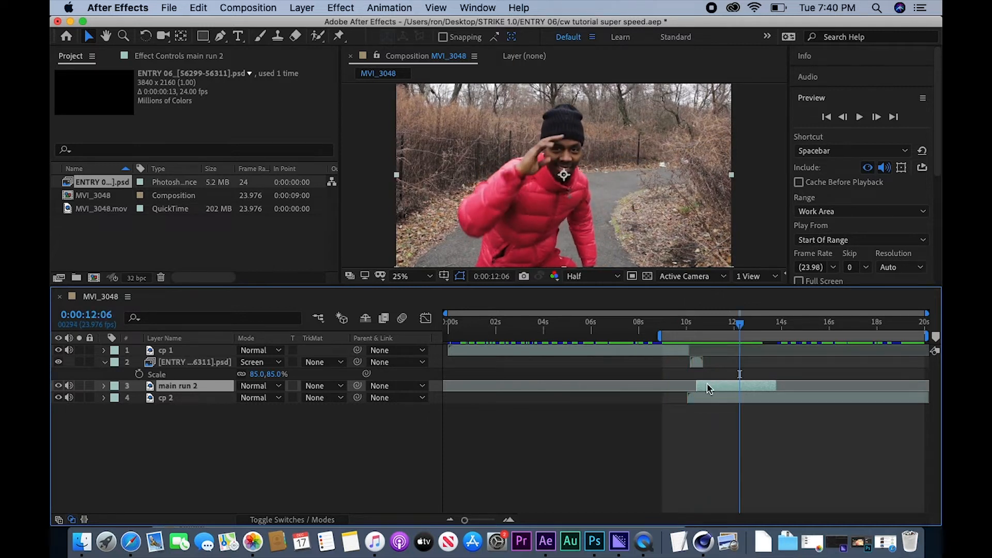
- Try starting the main run 2 clip slightly earlier and preview the runner's appearance from 0:00:10:00
left_click_drag(707, 389, 703, 389)
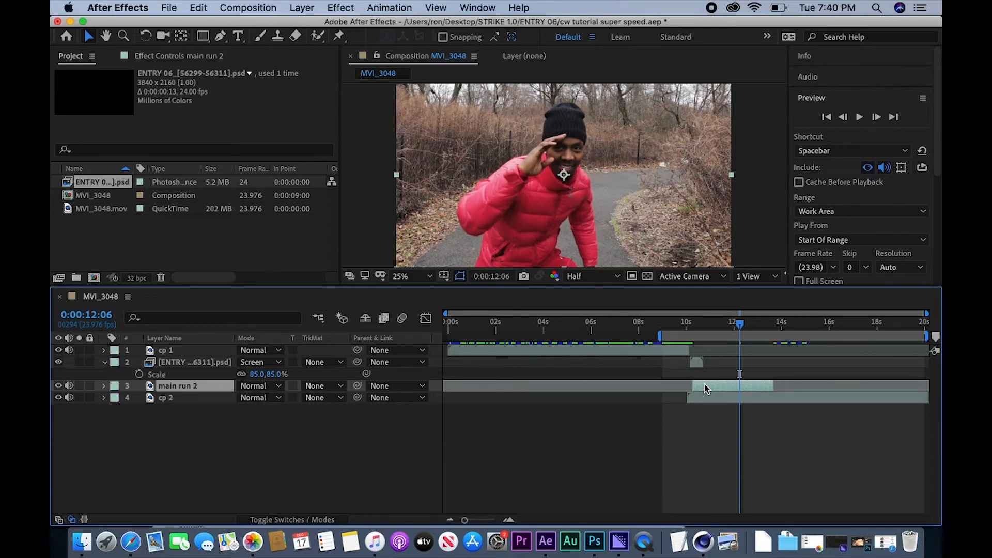
left_click_drag(705, 386, 707, 386)
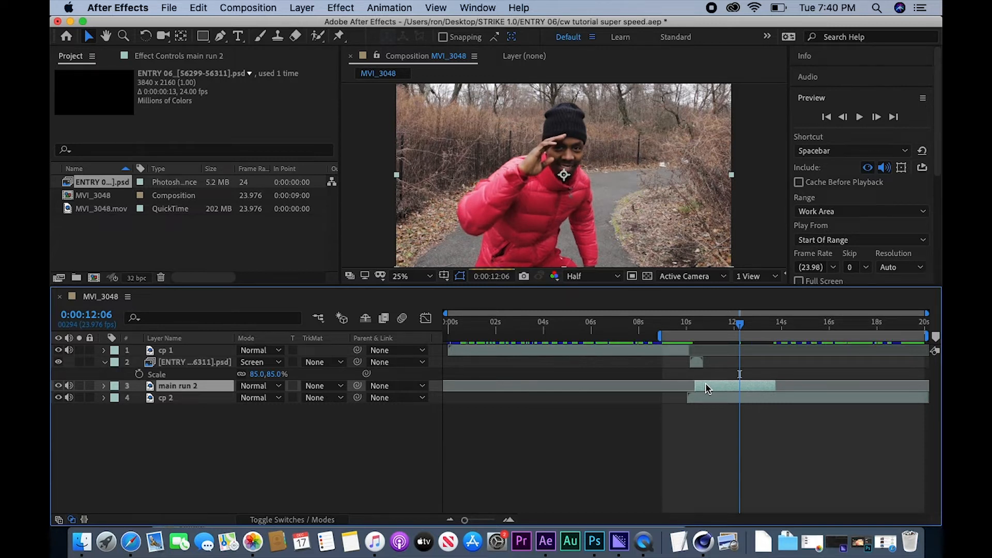
left_click(686, 324)
key("space")
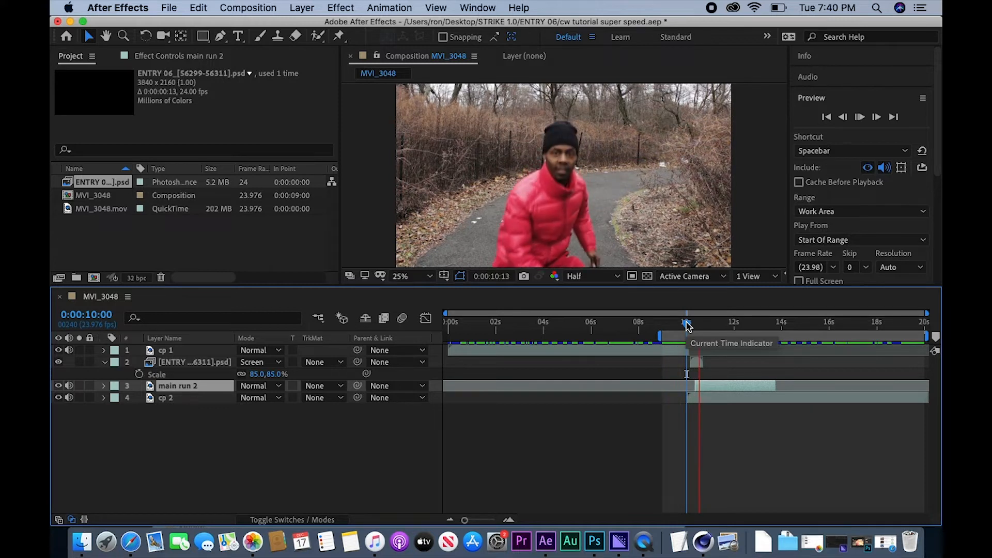
key("space")
left_click(687, 323)
key("space")
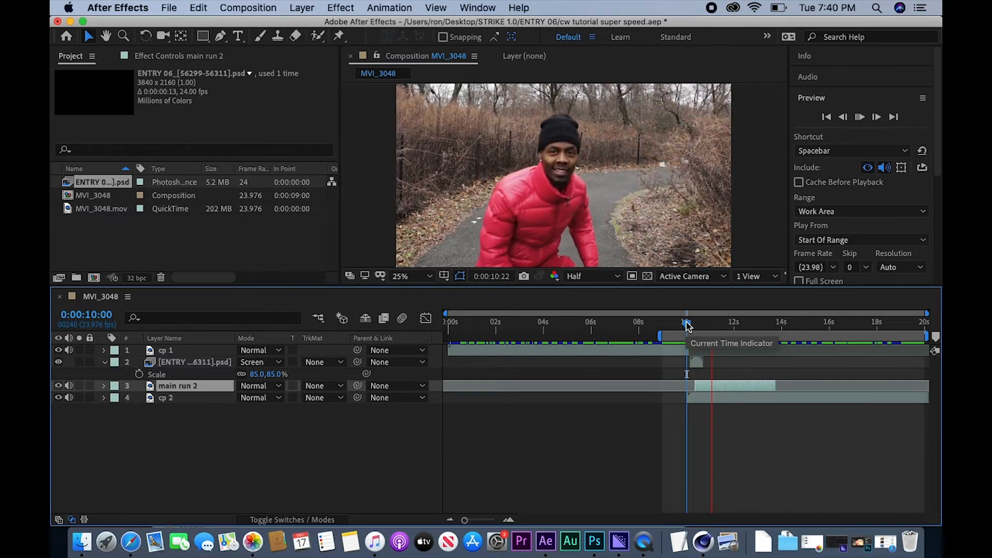
key("space")
- Move the main run 2 clip later to start at 0:00:10:12 and preview the effect from 0:00:08:17
left_click_drag(700, 385, 703, 385)
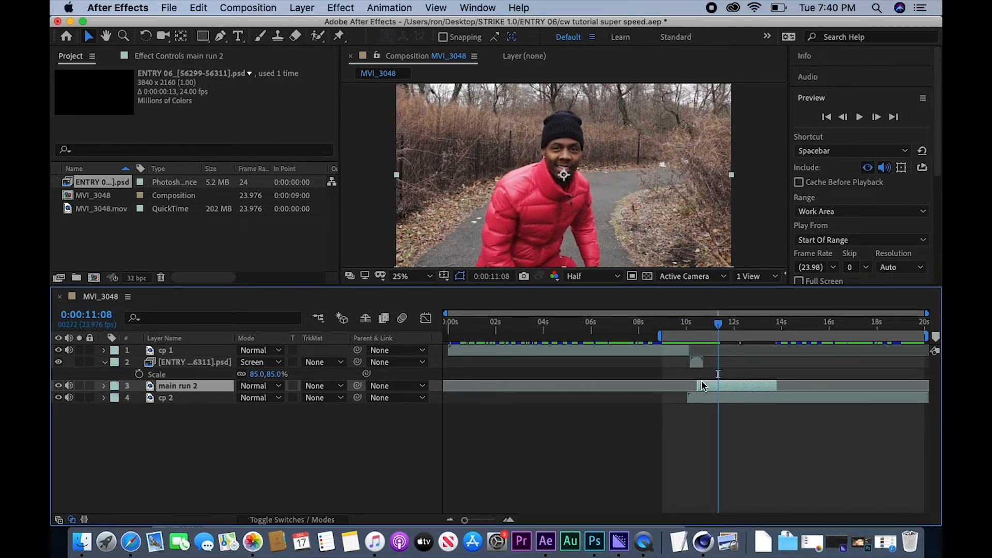
left_click(682, 330)
key("space")
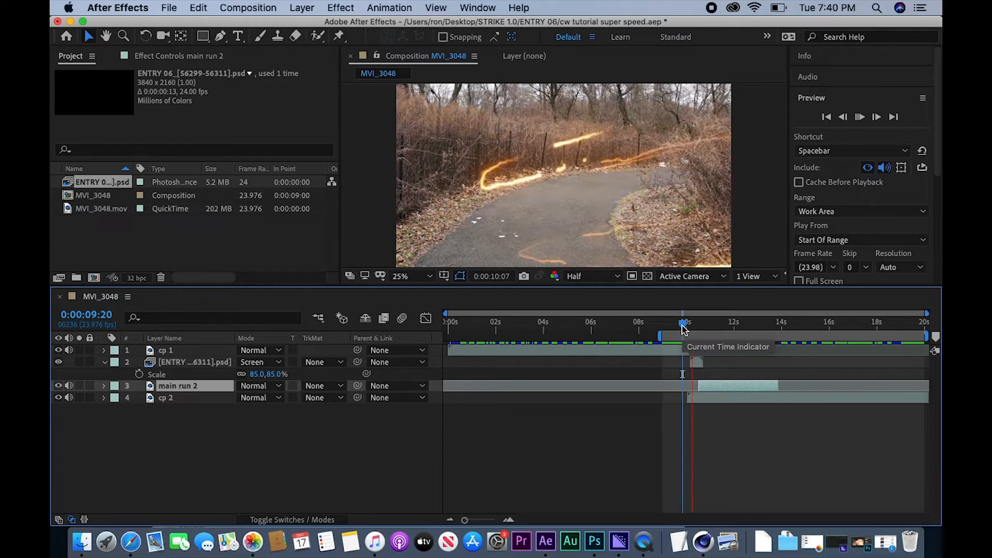
left_click_drag(682, 330, 655, 324)
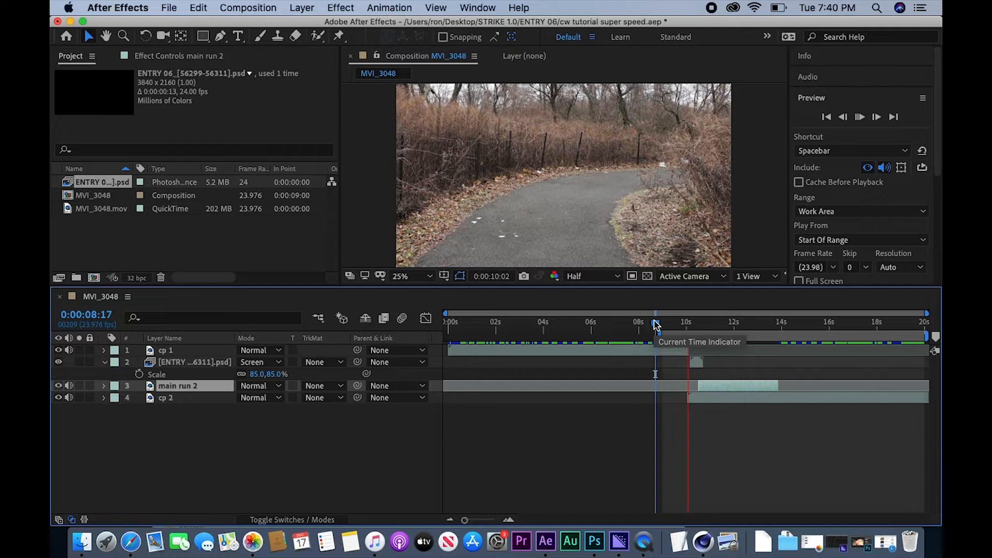
key("space")
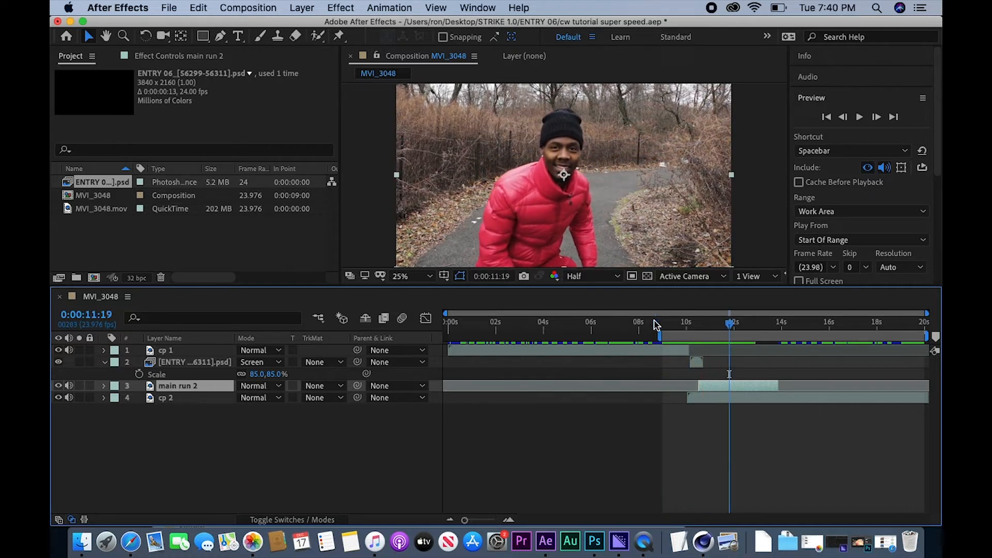
- Examine the runner's first frames at the start of main run 2 one by one, ending at 0:00:10:13
left_click_drag(732, 330, 699, 331)
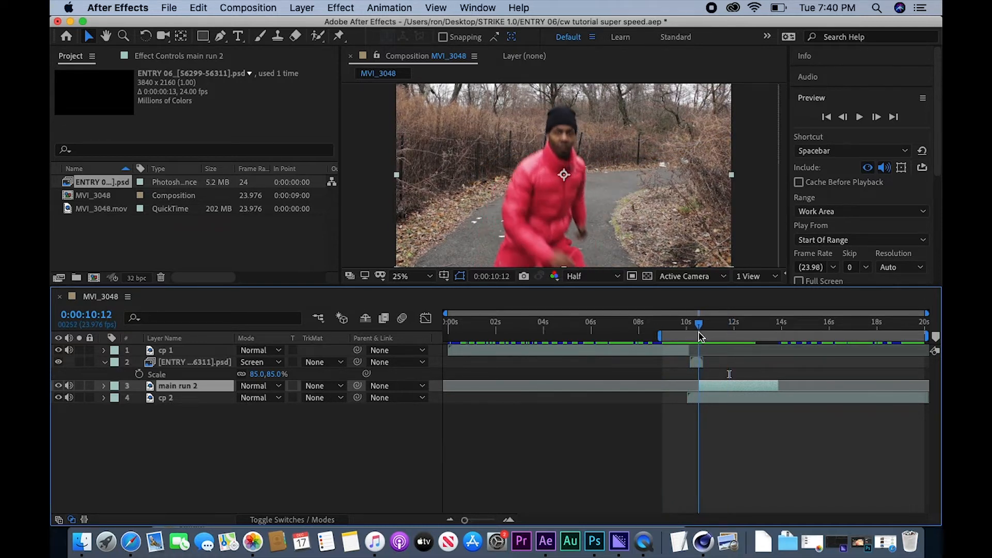
left_click(813, 105)
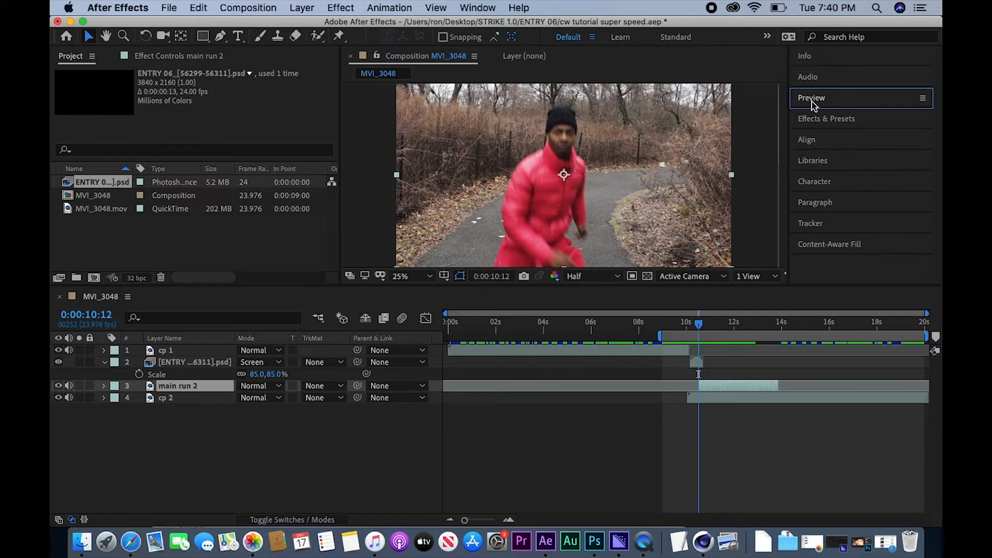
left_click(813, 102)
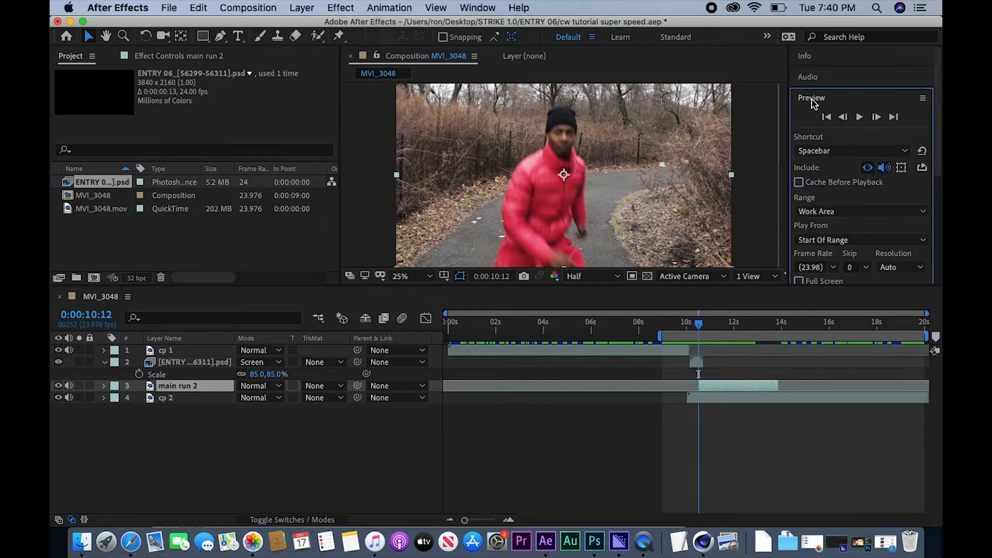
left_click(846, 118)
left_click(877, 119)
left_click(877, 119)
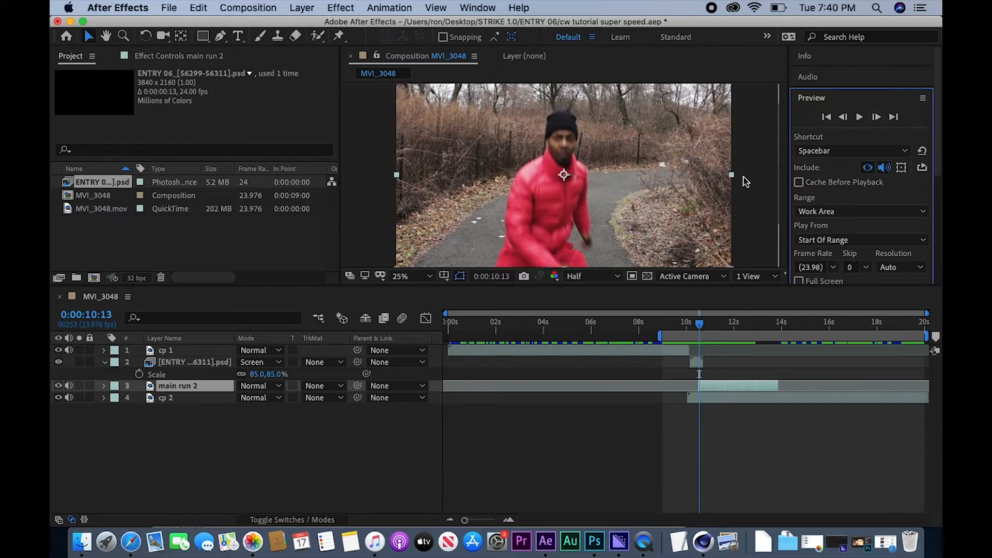
- Split the main run 2 layer at 0:00:10:13 so its first frame becomes a separate segment
key("super+shift+d")
key("Tab")
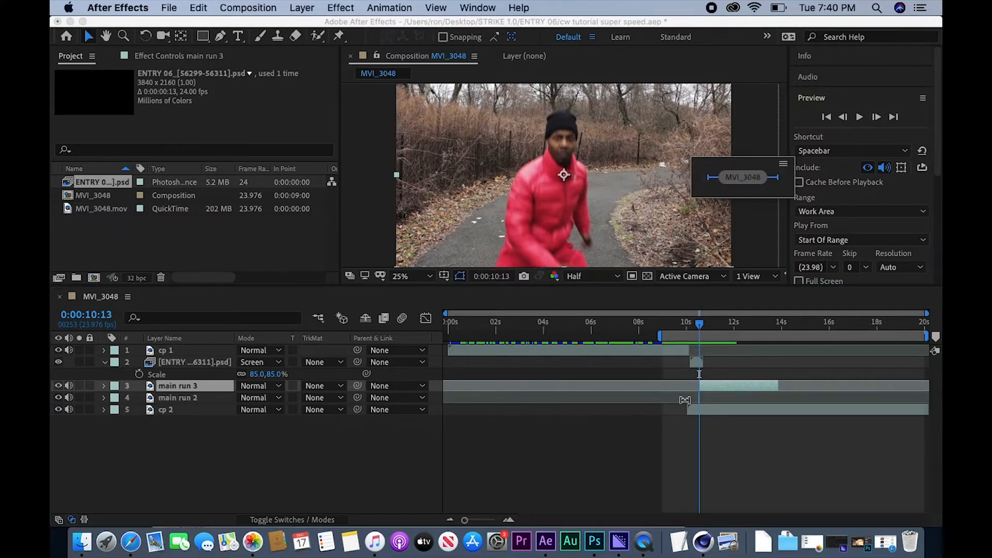
scroll(685, 400, "up", 5)
scroll(684, 399, "up", 3)
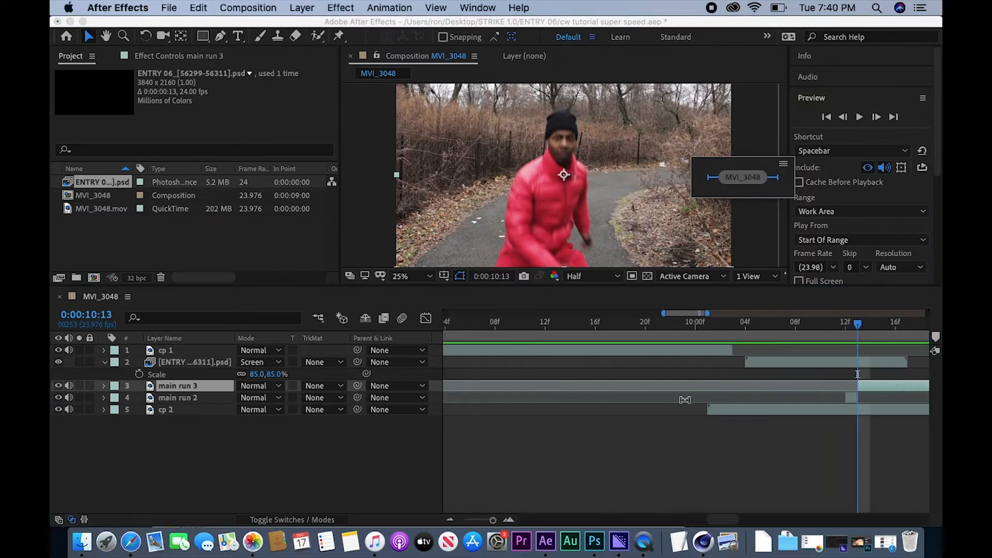
- Draw a closed Pen tool mask around the runner on the single-frame main run 2 segment at 0:00:10:12
left_click(199, 399)
left_click_drag(857, 330, 846, 327)
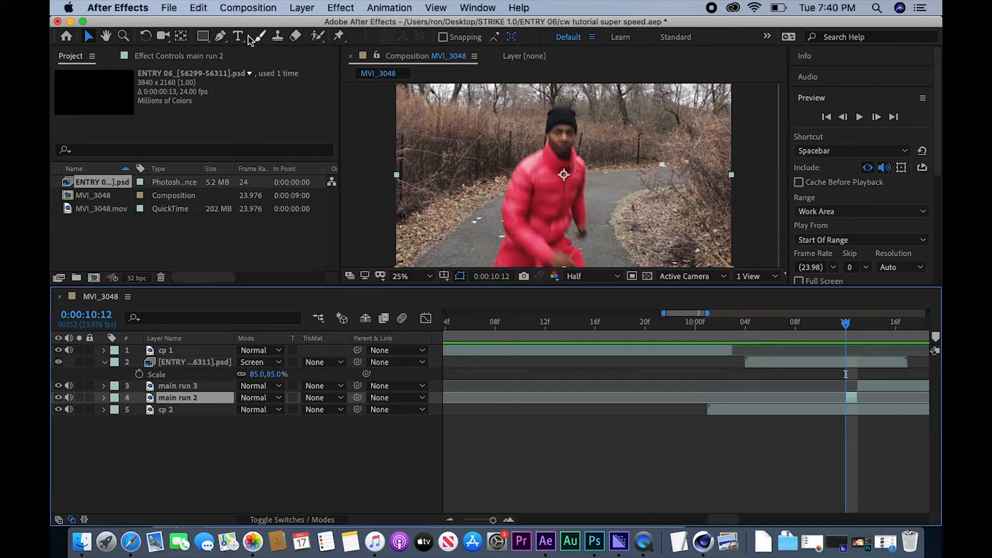
left_click(220, 36)
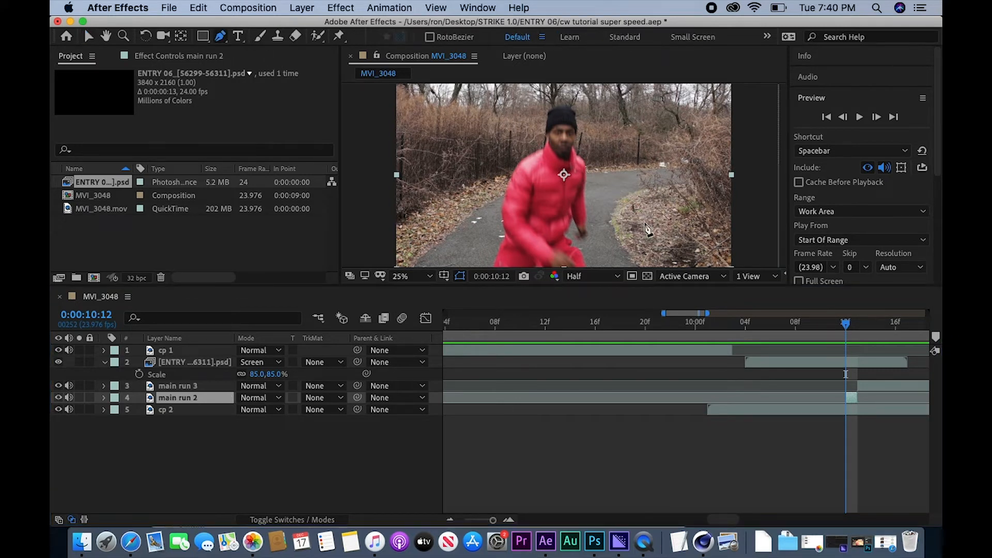
key("h")
left_click_drag(736, 213, 765, 197)
scroll(764, 198, "down", 1)
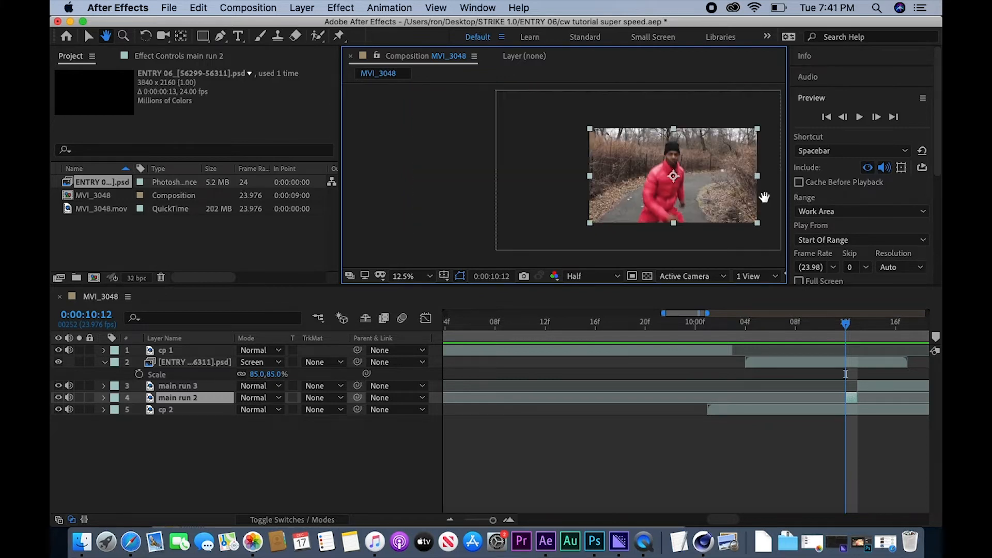
scroll(764, 197, "up", 1)
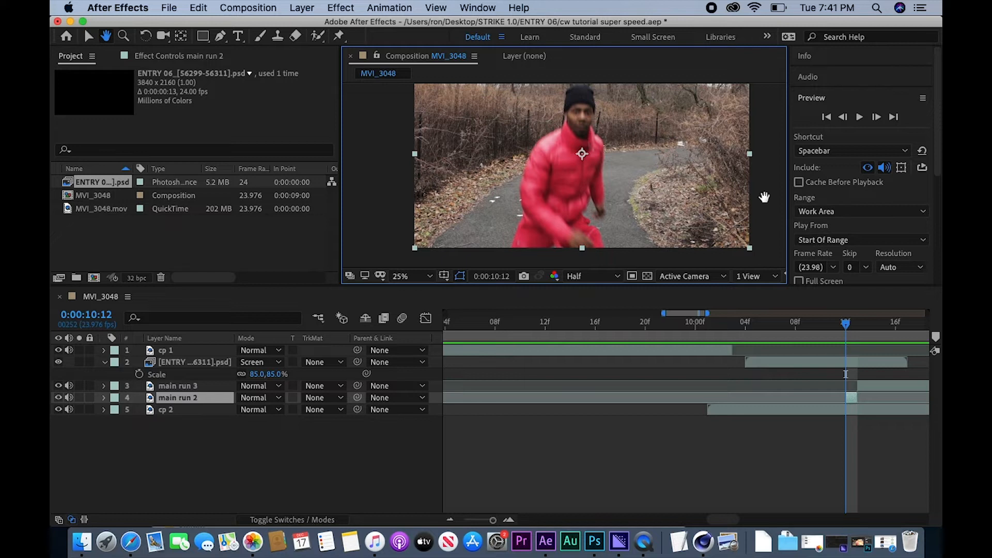
left_click_drag(726, 181, 722, 186)
left_click(221, 36)
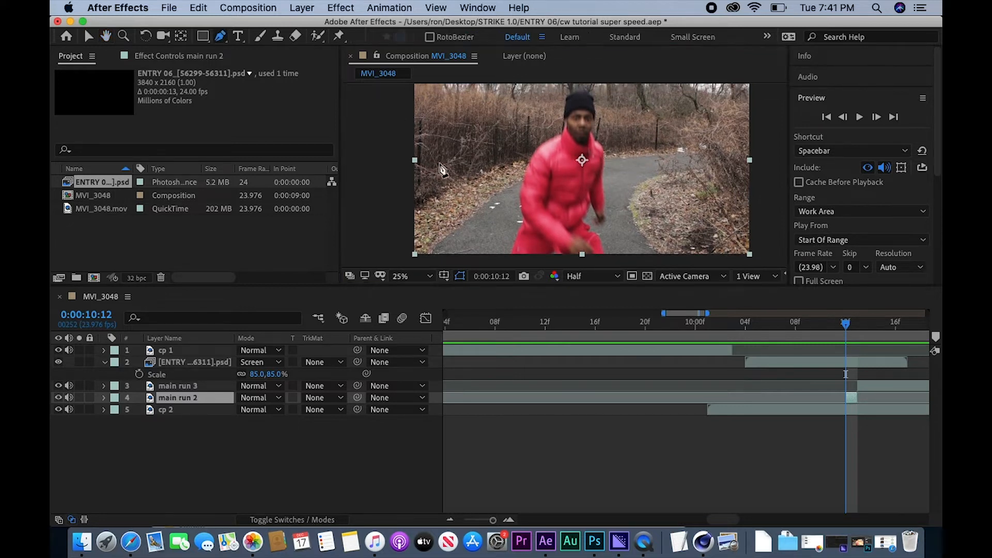
left_click_drag(498, 262, 514, 220)
left_click(513, 186)
left_click(528, 143)
left_click(548, 132)
left_click(558, 118)
left_click(561, 89)
left_click(585, 85)
left_click(599, 96)
left_click(601, 124)
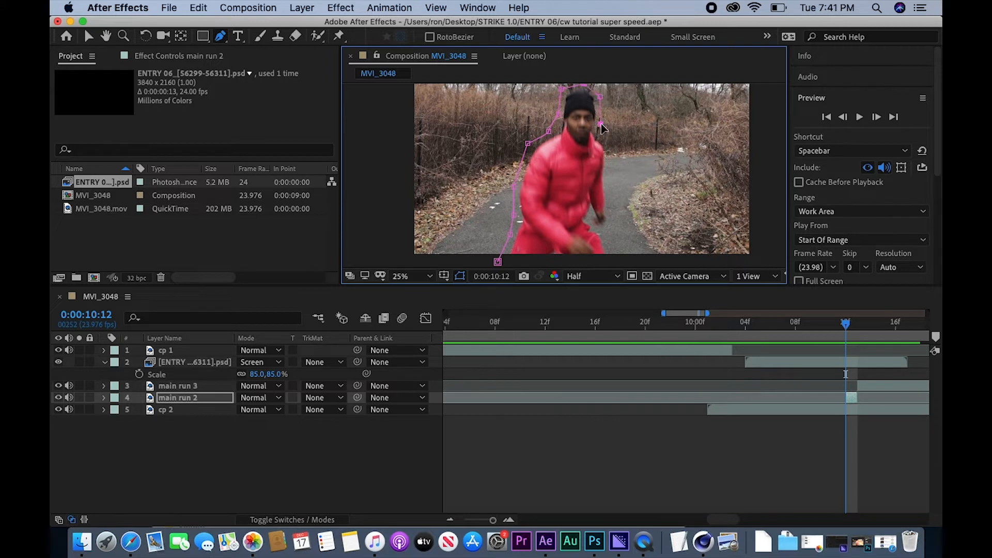
left_click(608, 145)
left_click(608, 195)
left_click(612, 227)
left_click(605, 239)
left_click(611, 260)
left_click(497, 262)
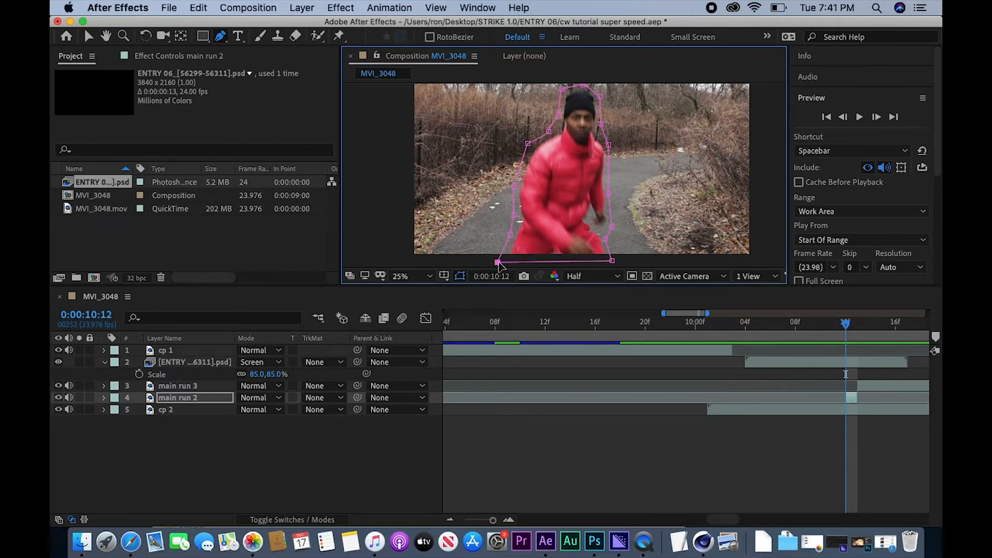
- Set the Mask Feather of Mask 1 on main run 2 to 52 pixels
key("f")
left_click(257, 422)
type("52")
key("Return")
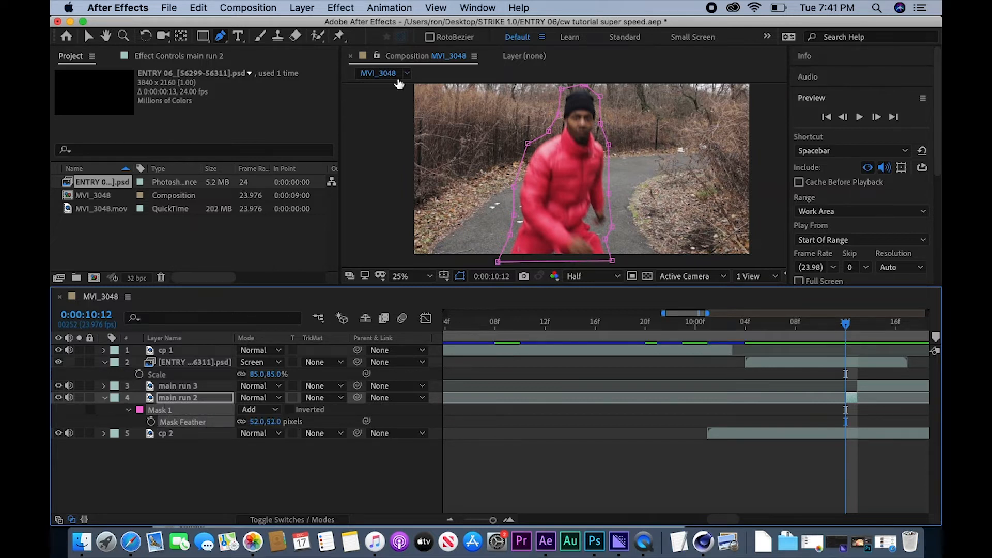
left_click(342, 8)
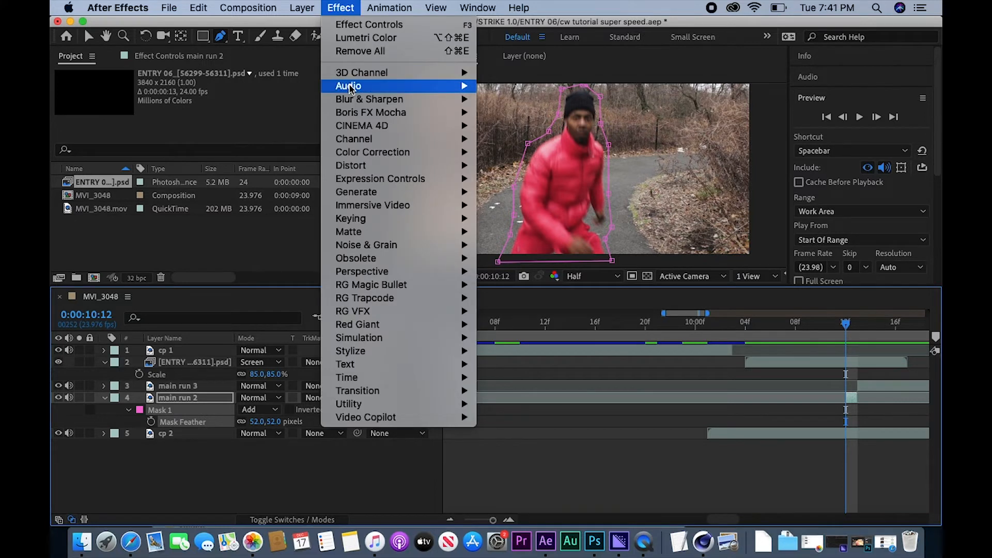
mouse_move(351, 101)
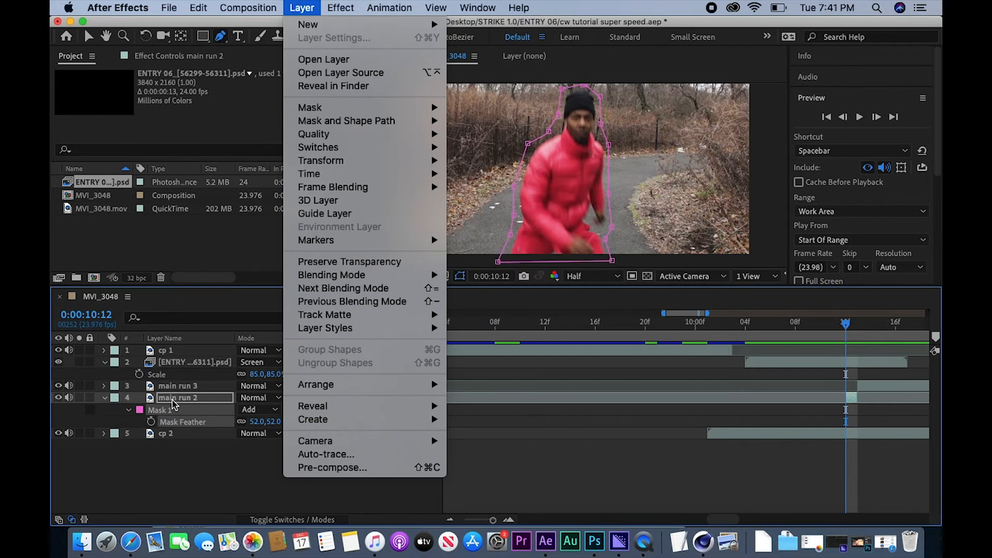
left_click(209, 463)
- Apply Directional Blur to the main run 2 layer with a direction of 91° and a blur length of 200
left_click(203, 401)
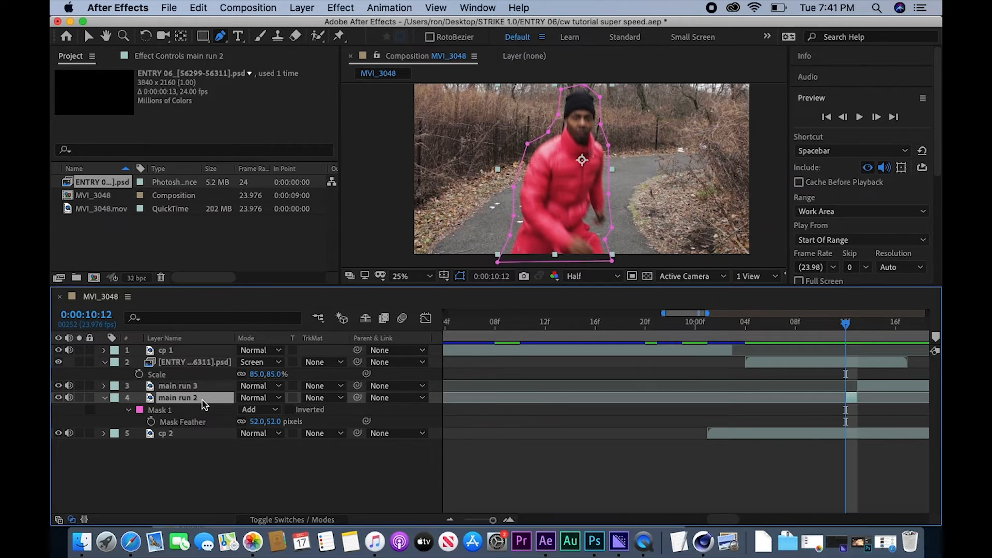
key("ctrl+space")
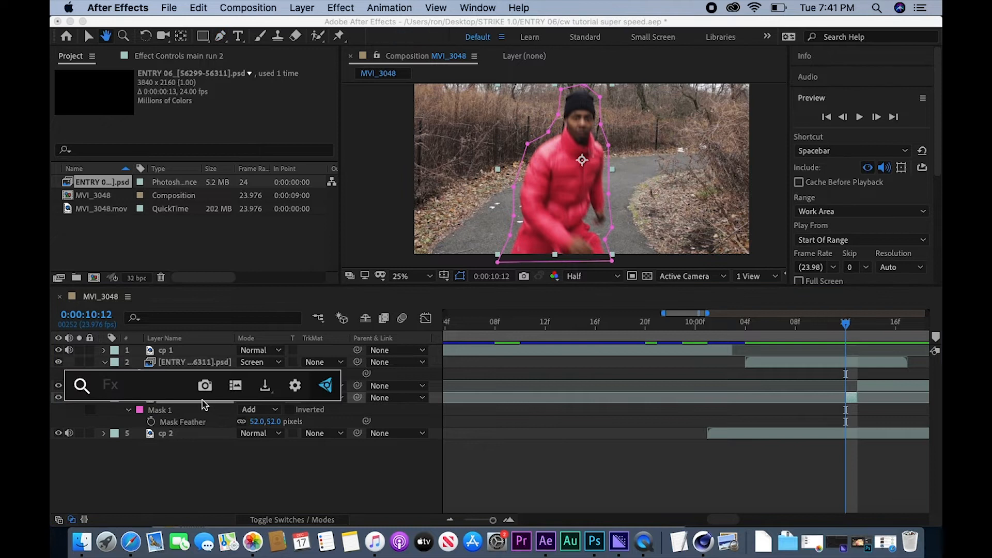
type("dir")
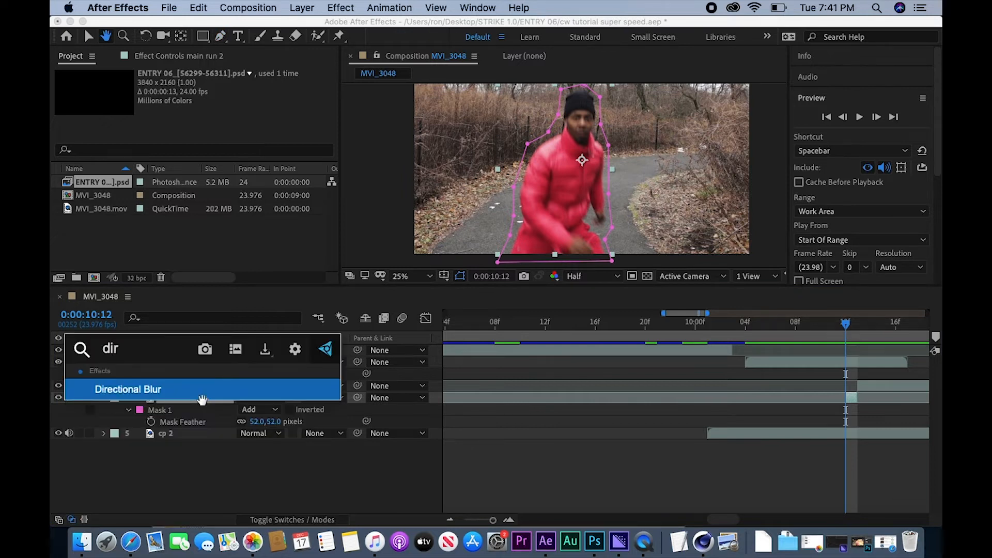
key("Return")
left_click_drag(218, 249, 226, 257)
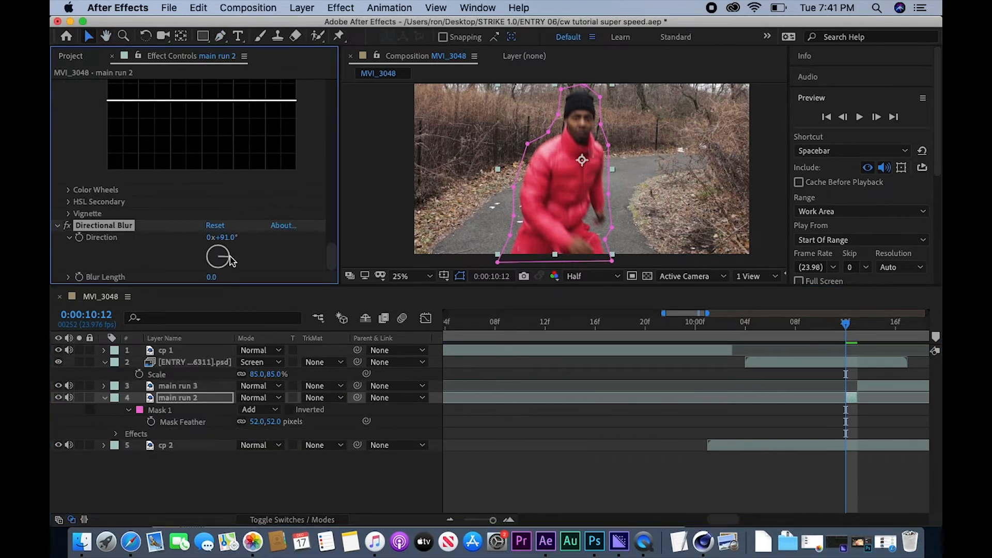
left_click(214, 277)
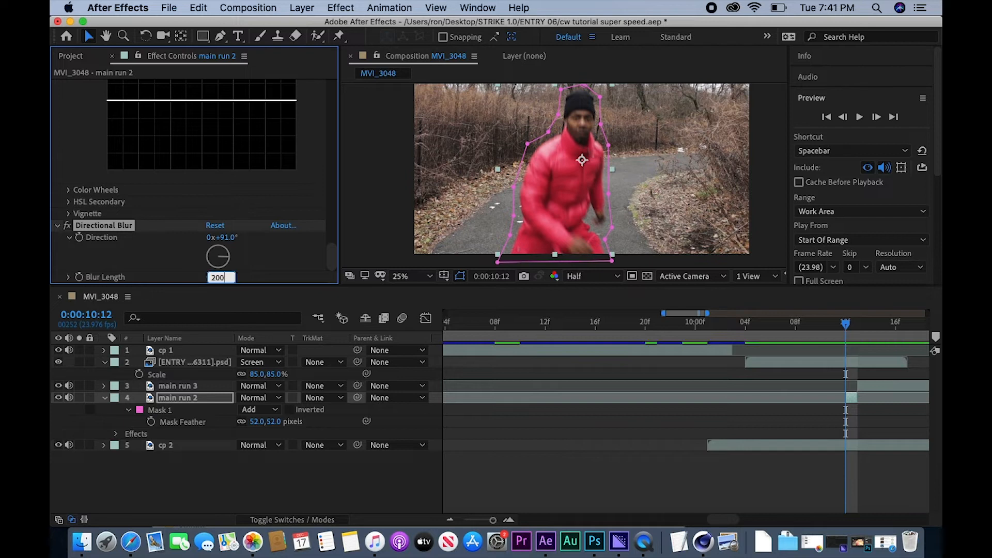
key("Return")
- Set the opacity of the blurred main run 2 layer to 75%
key("t")
left_click(251, 410)
type("75")
key("Return")
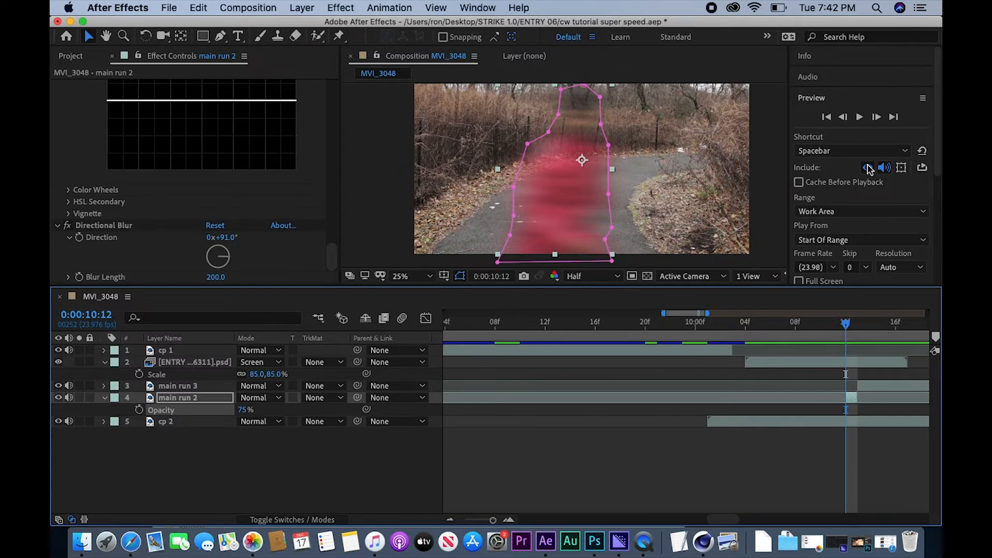
- Advance two frames to 0:00:10:14 and rename the main run 2 layer as blur 1
left_click(876, 117)
left_click(876, 117)
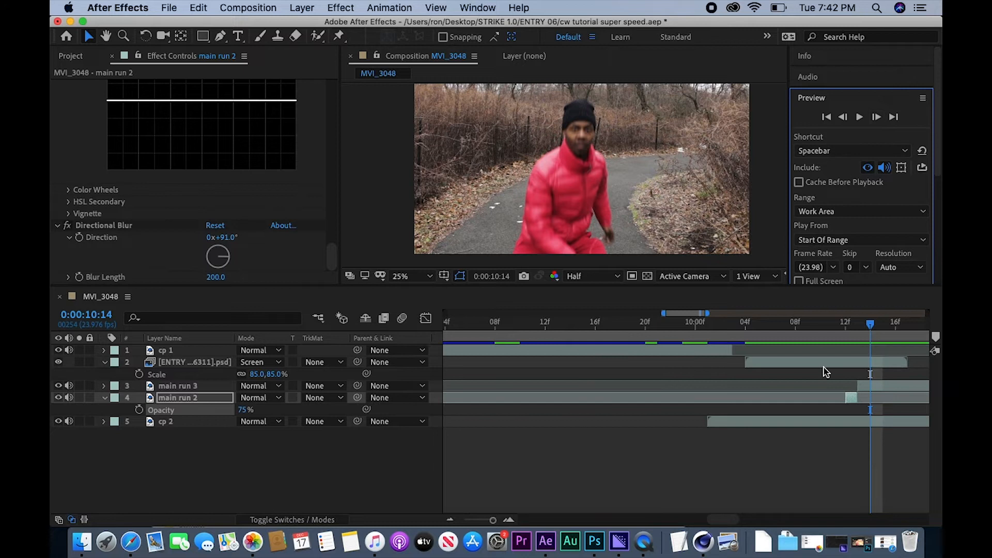
right_click(172, 401)
left_click(202, 514)
type("blur 1")
key("Return")
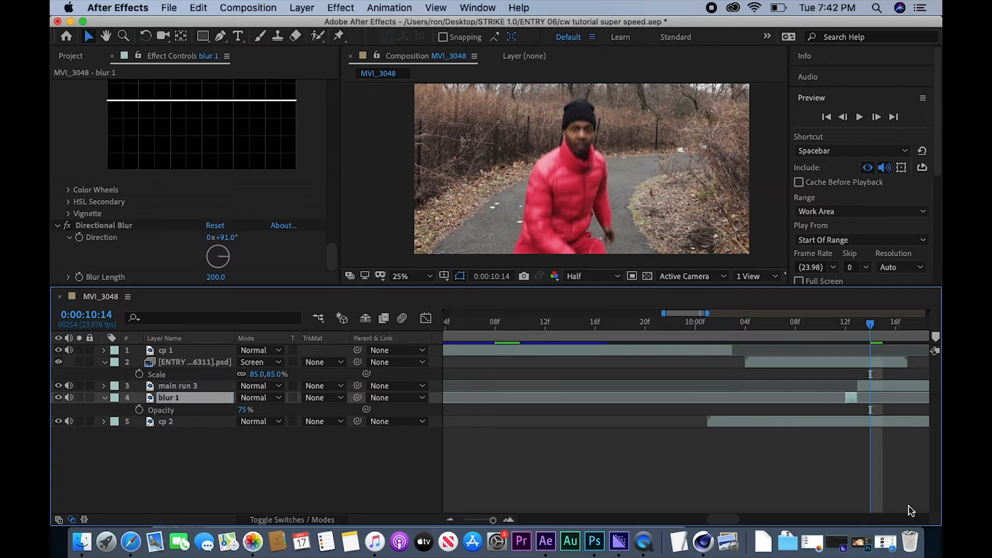
- Split main run 3 at 0:00:10:14 and rename its single-frame first segment as blur 2
left_click(873, 389)
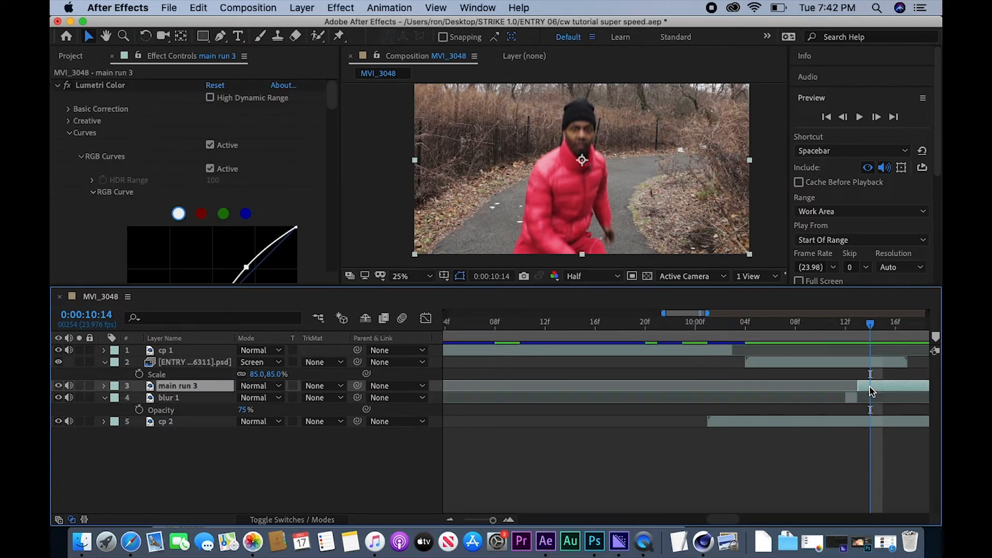
key("super+d")
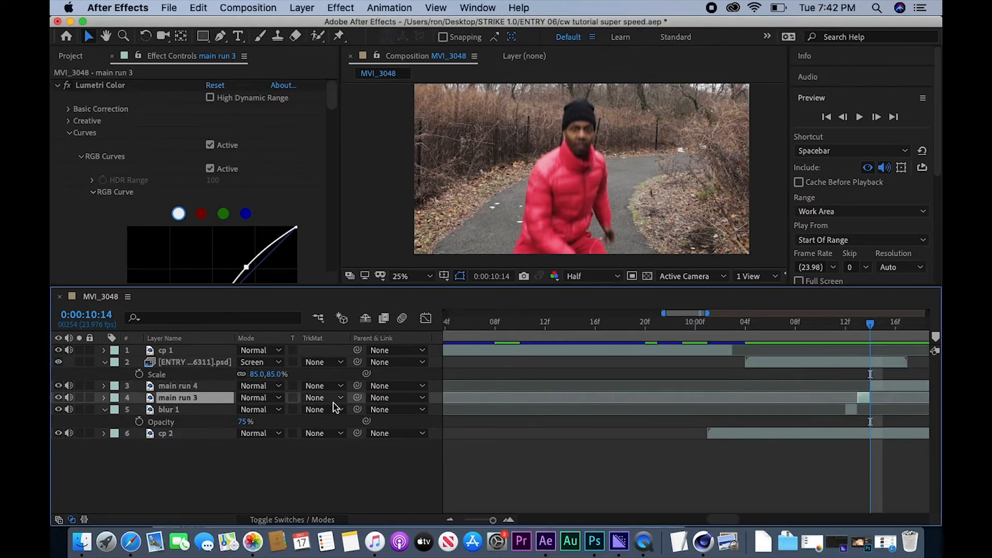
right_click(201, 405)
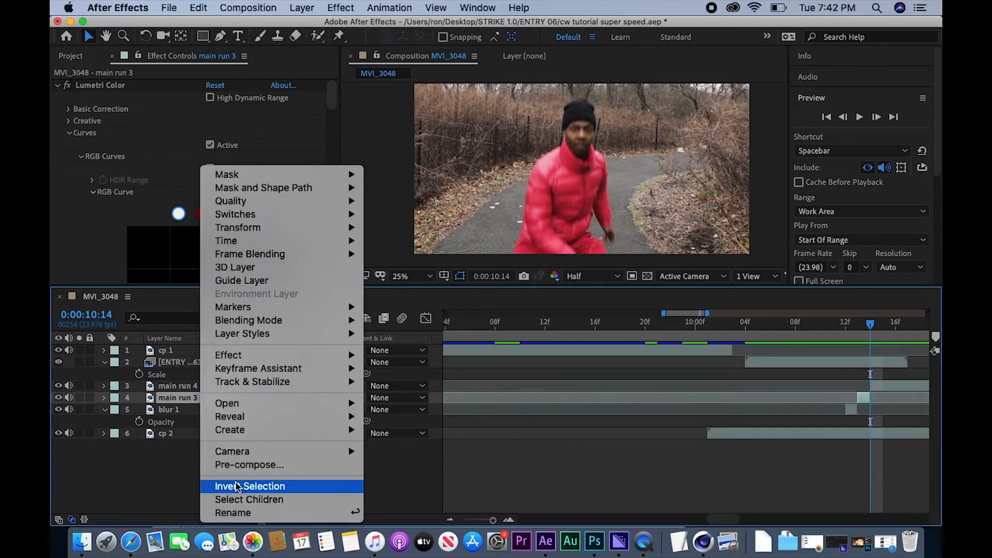
left_click(232, 514)
type("blur")
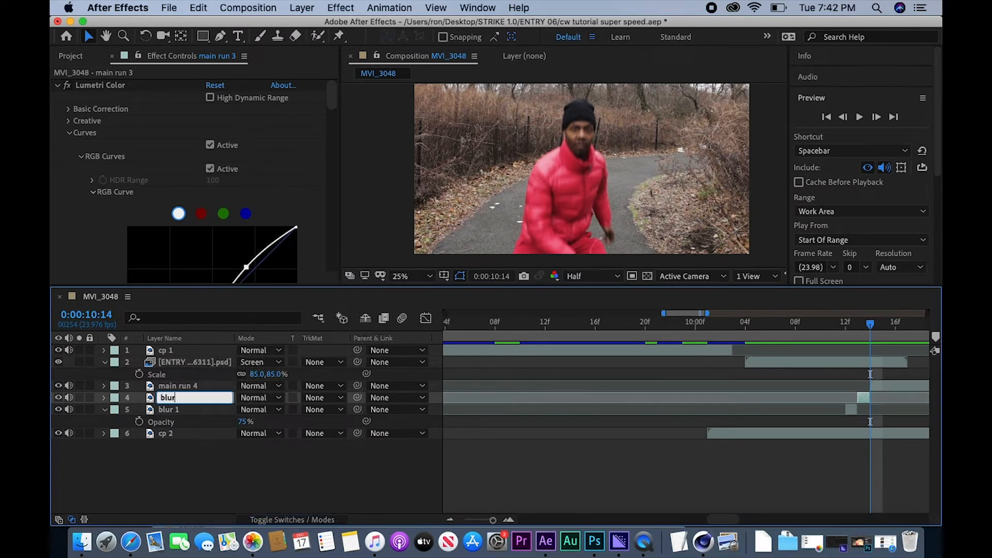
type(" 2")
key("Return")
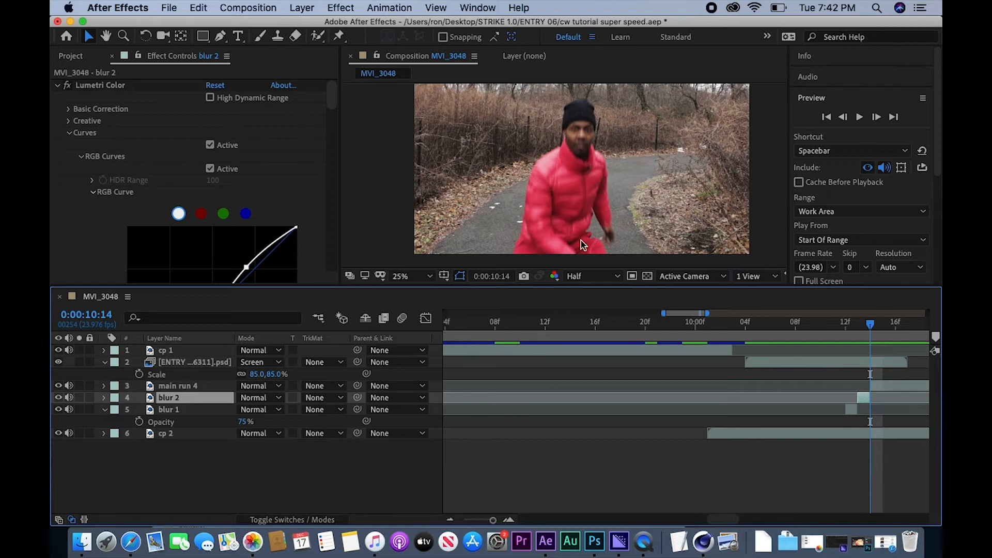
- Copy Mask 1 from the blur 1 layer onto the blur 2 layer
left_click(191, 411)
key("m")
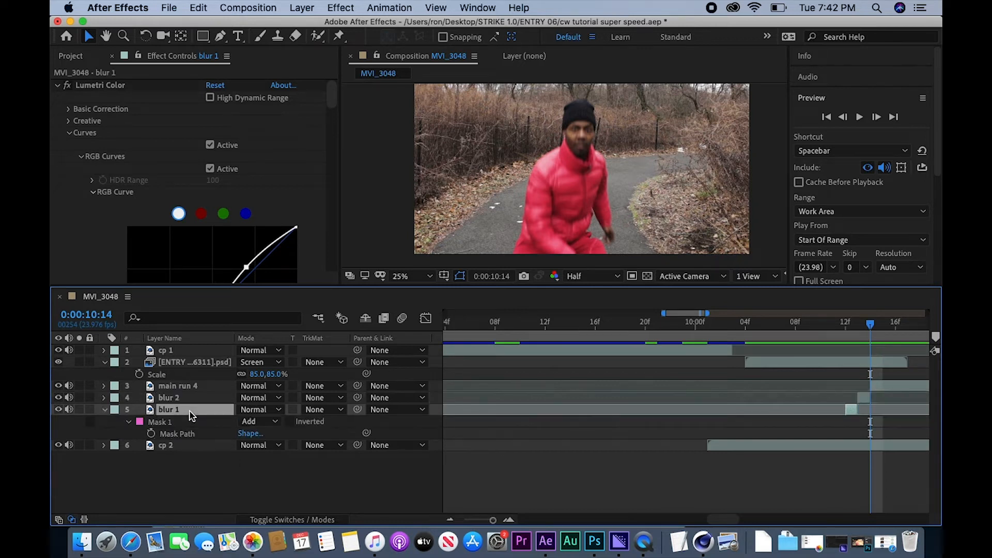
left_click(180, 422)
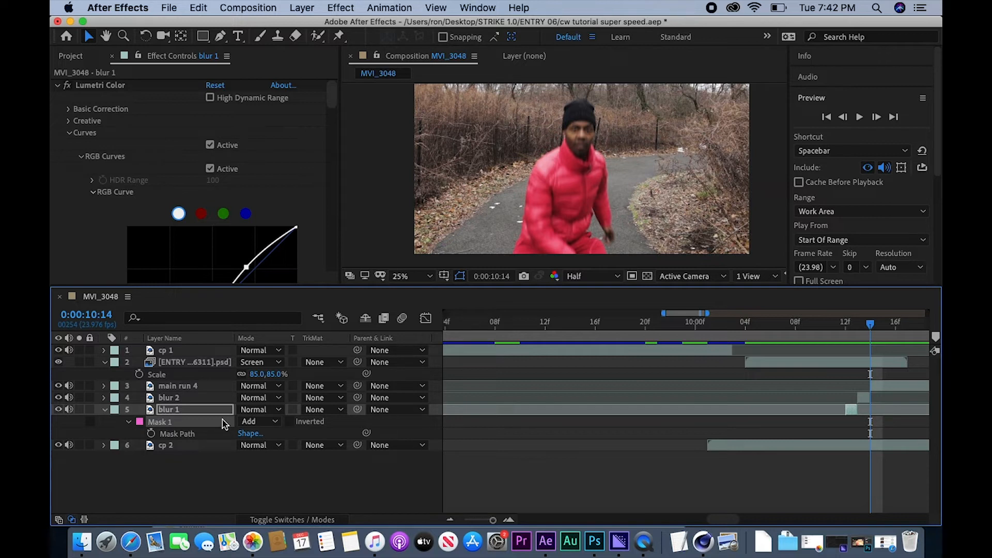
left_click(201, 402)
key("Return")
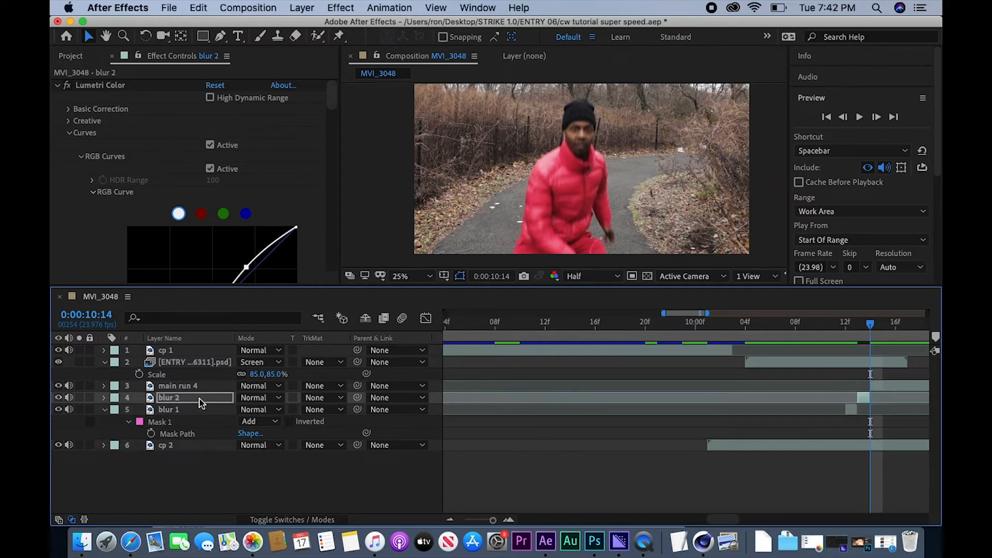
- Set the opacity of the blur 2 layer to 85%
key("t")
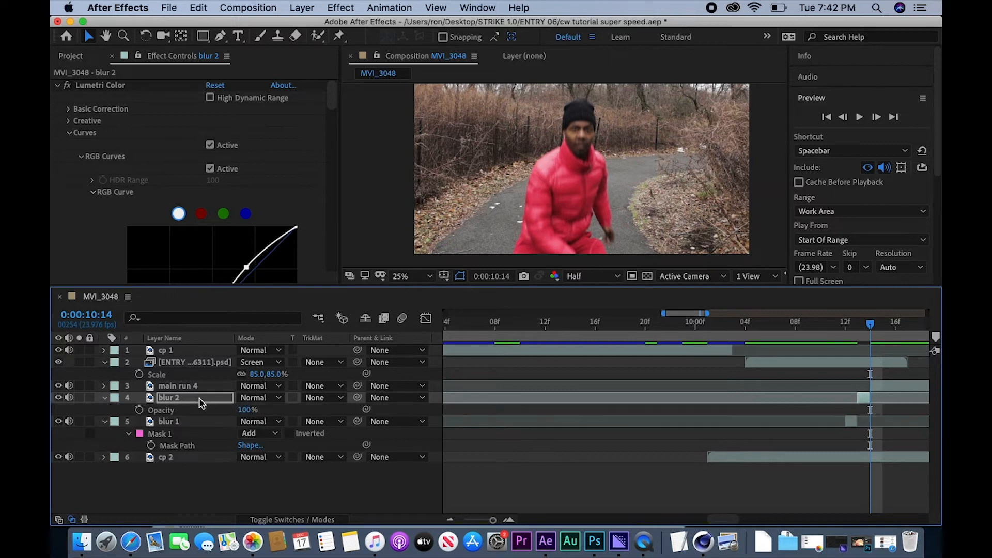
left_click(246, 412)
type("85")
key("Return")
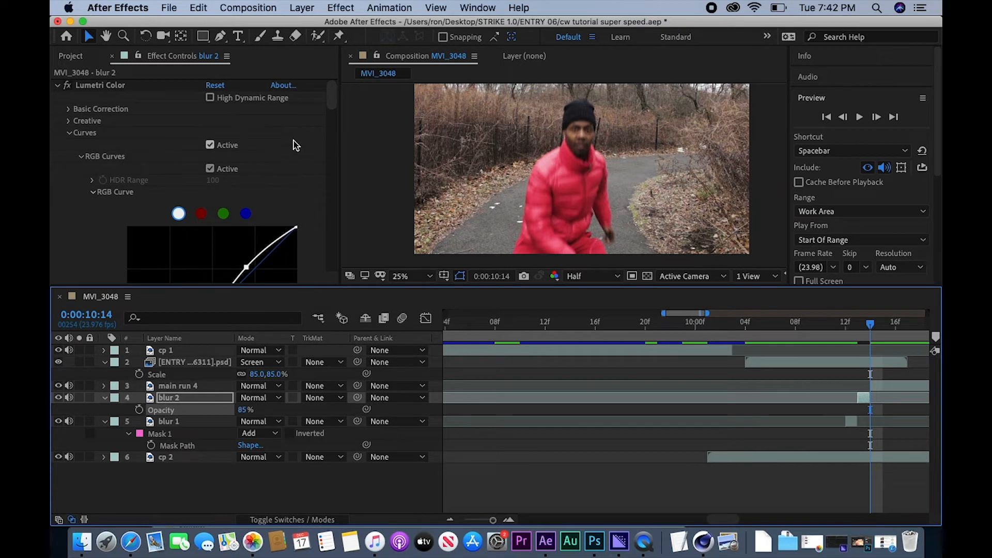
- Copy the Directional Blur effect from the blur 1 layer onto the blur 2 layer
left_click(210, 423)
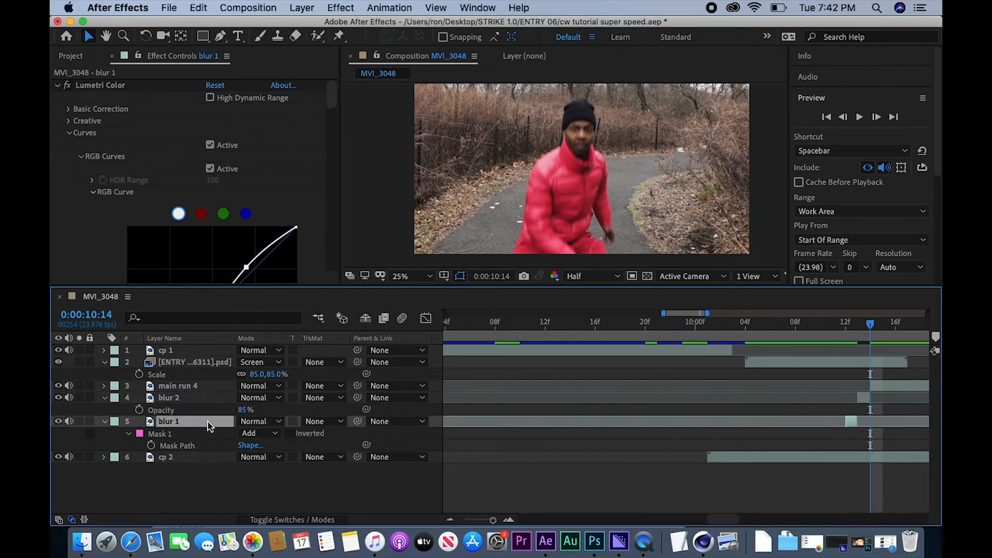
left_click_drag(332, 93, 336, 261)
left_click(132, 227)
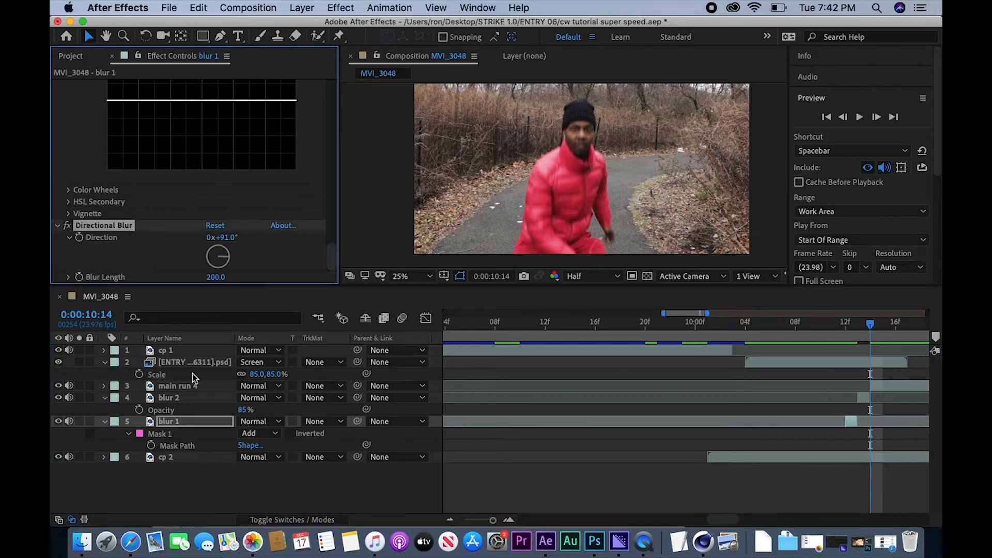
left_click(197, 399)
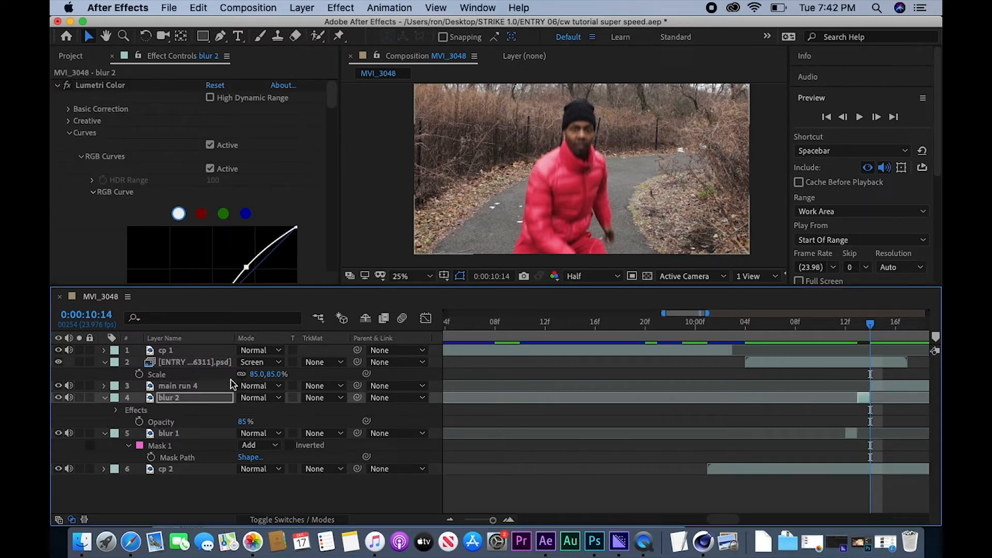
- Set the Directional Blur length on the blur 2 layer to 150
left_click_drag(331, 106, 336, 284)
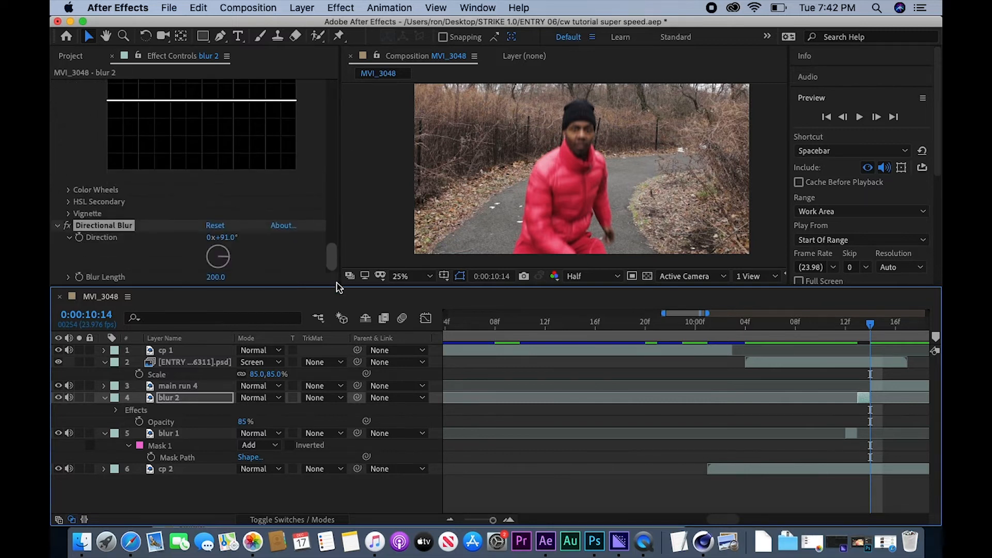
left_click(219, 279)
type("150")
key("Return")
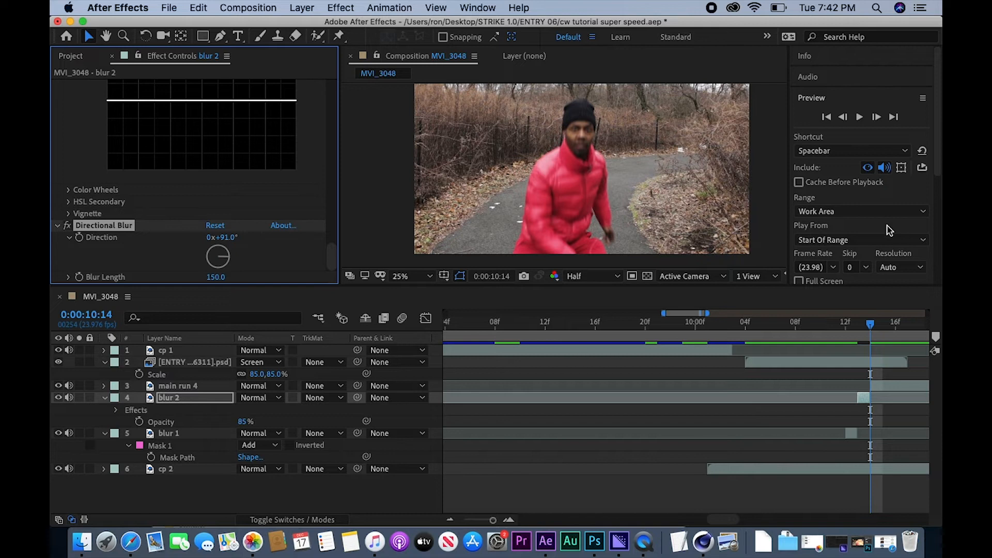
- Split the main run 4 layer one frame further along, at 0:00:10:15
left_click(876, 117)
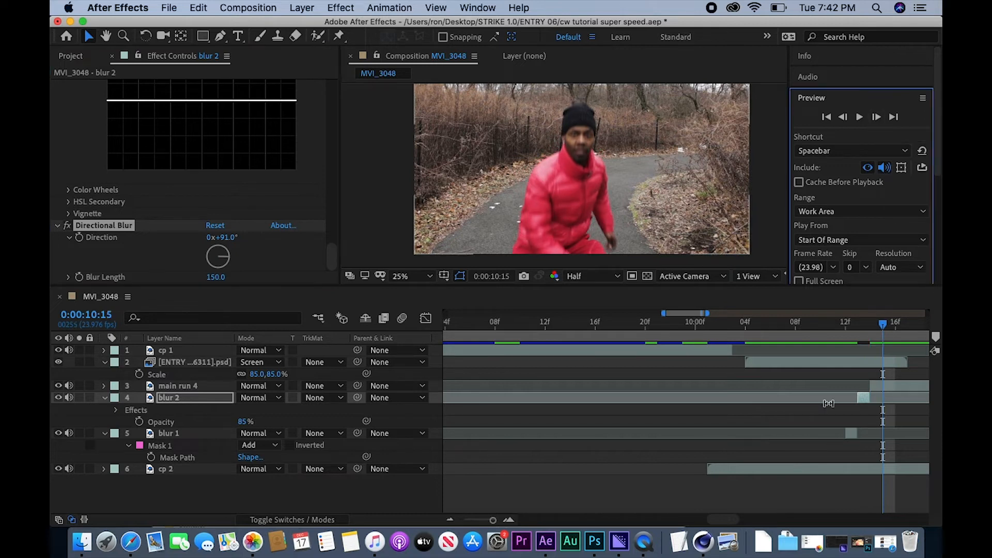
left_click(886, 386)
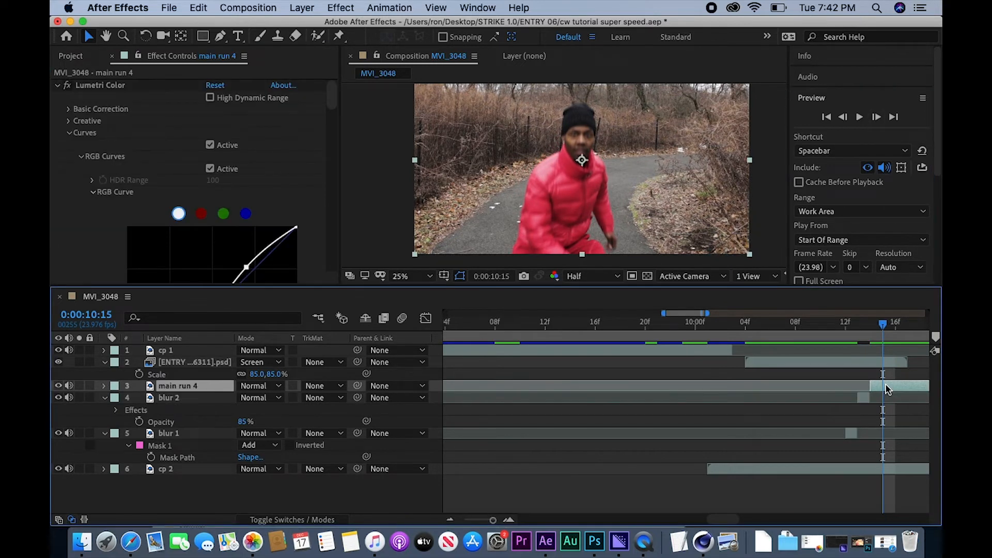
key("super+d")
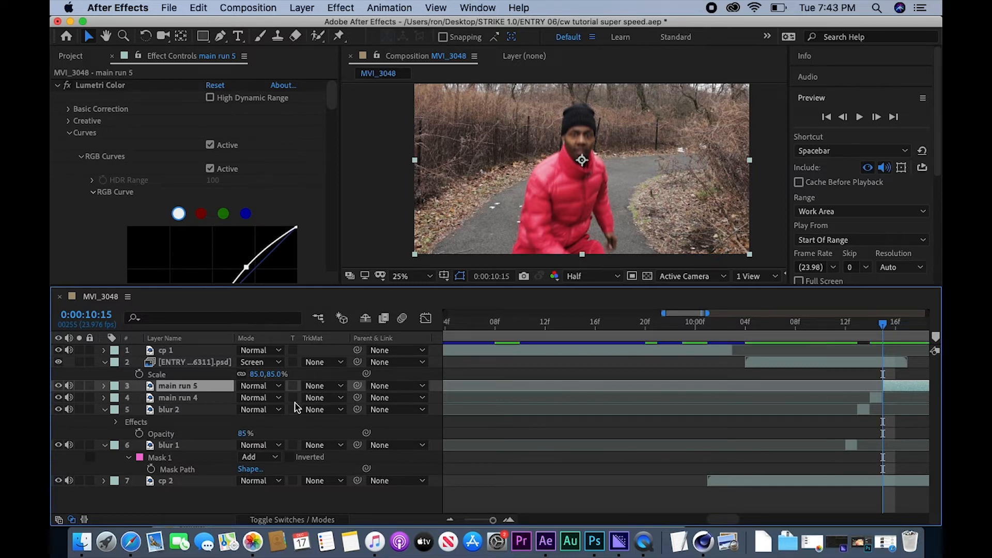
- Rename the one-frame main run 4 layer as blur 3
left_click(211, 400)
right_click(211, 400)
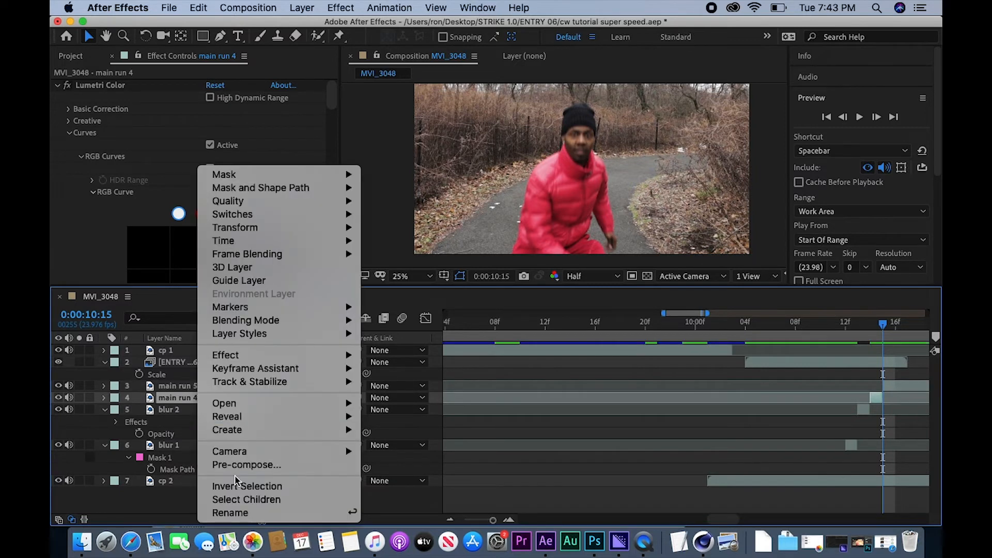
left_click(237, 514)
type("blur")
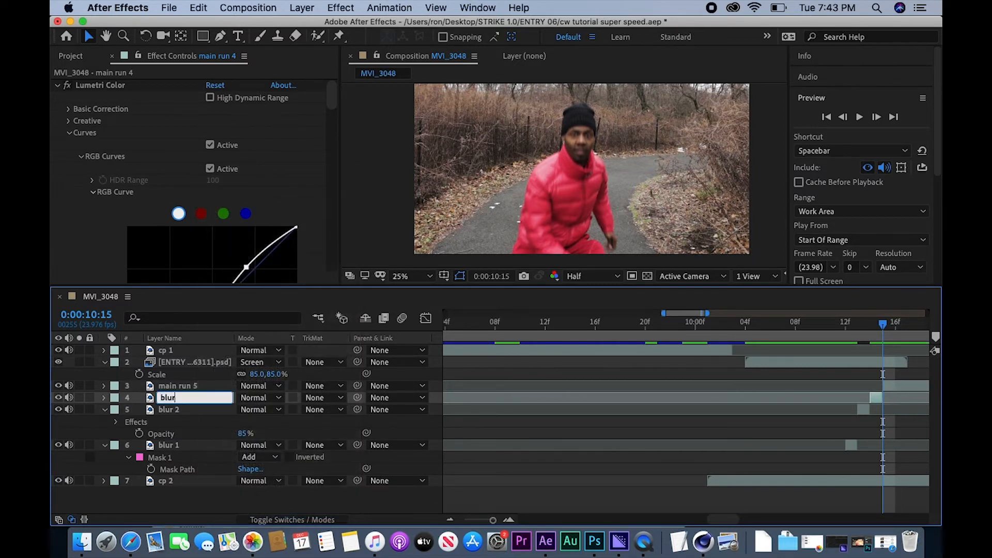
type(" 3")
key("Return")
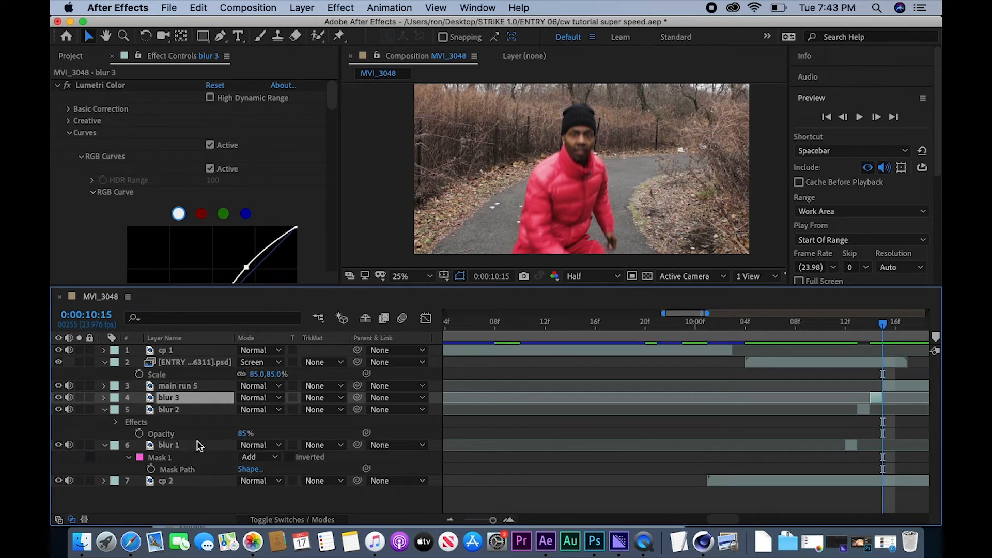
- Copy Mask 1 from the blur 1 layer onto the blur 3 layer and set blur 3's opacity to 95%
left_click(188, 459)
key("Return")
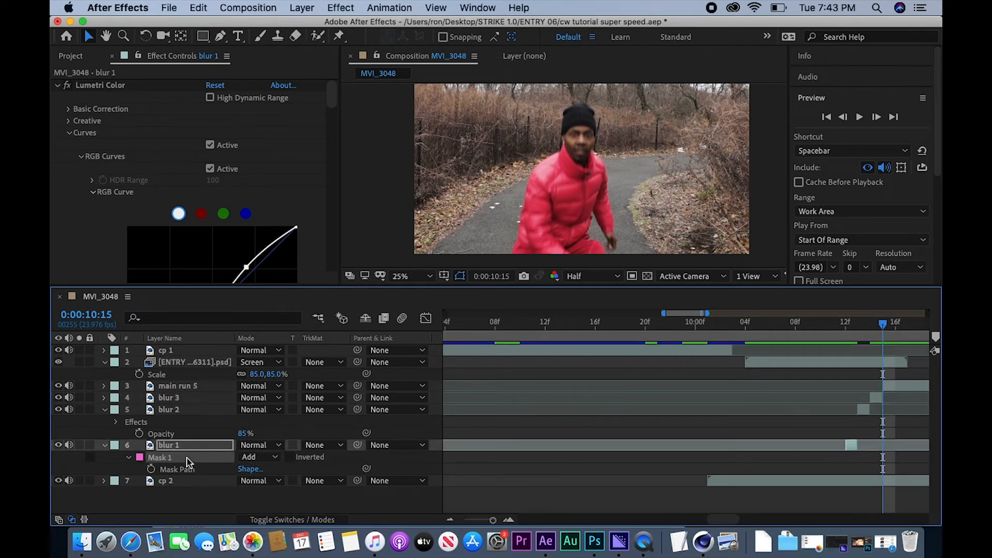
left_click(191, 400)
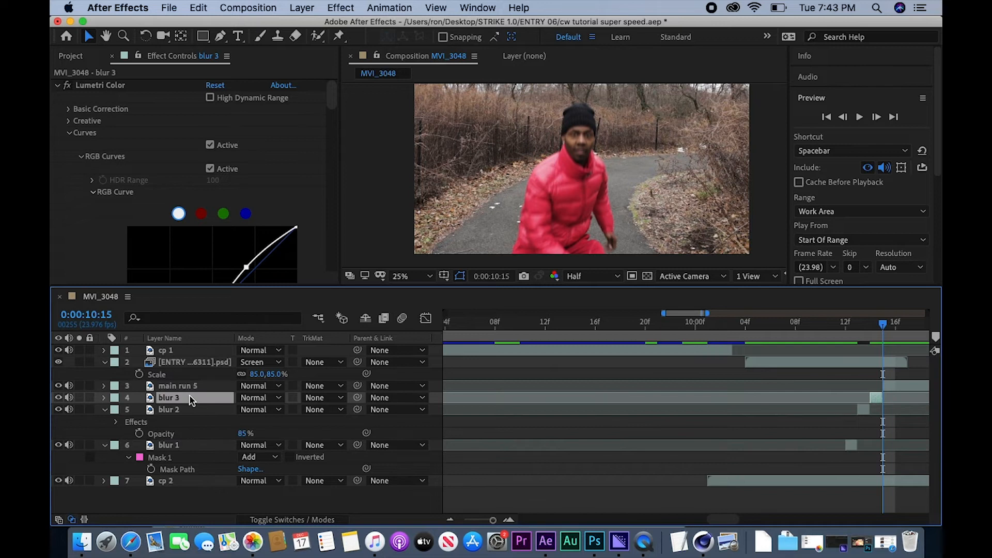
key("Return")
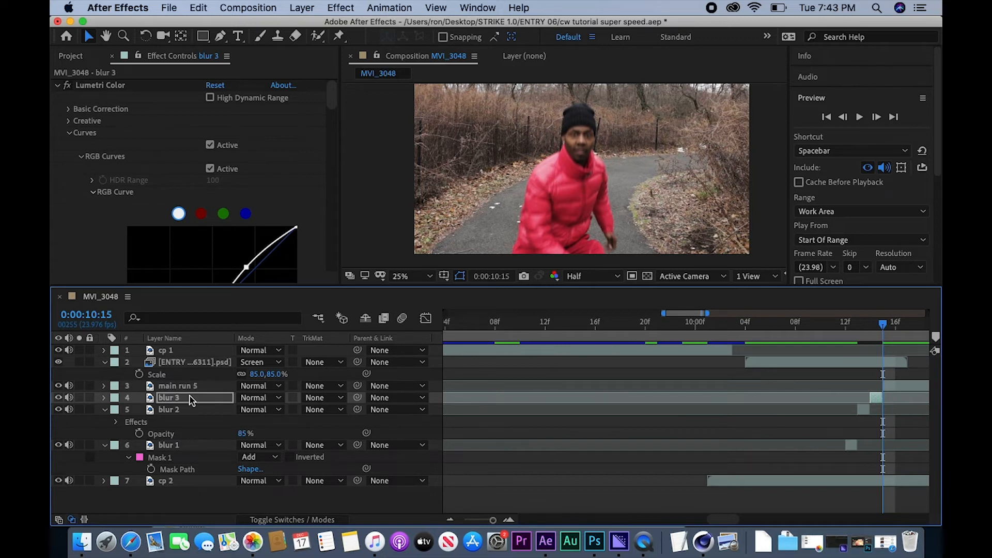
key("t")
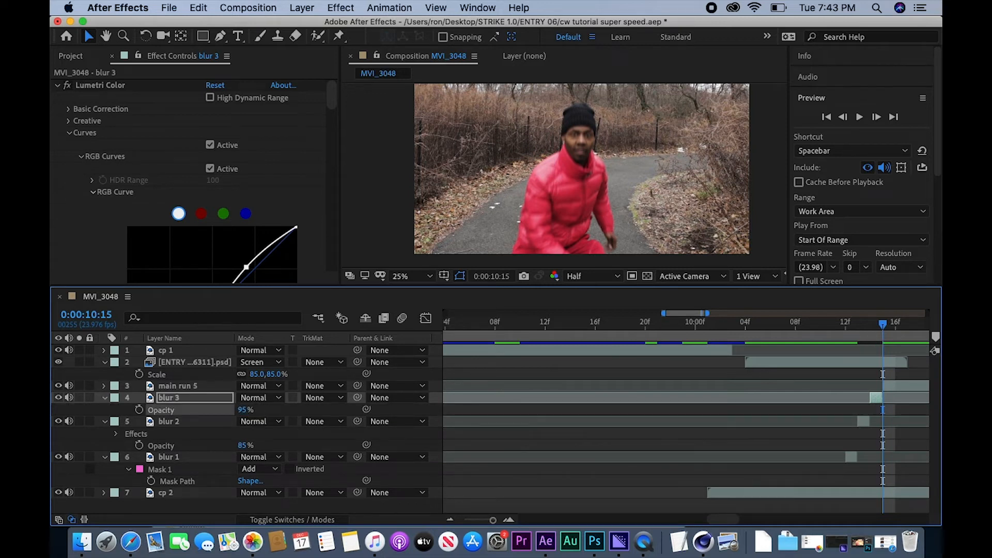
- Copy the Directional Blur effect from the blur 1 layer onto the blur 3 layer
left_click(182, 457)
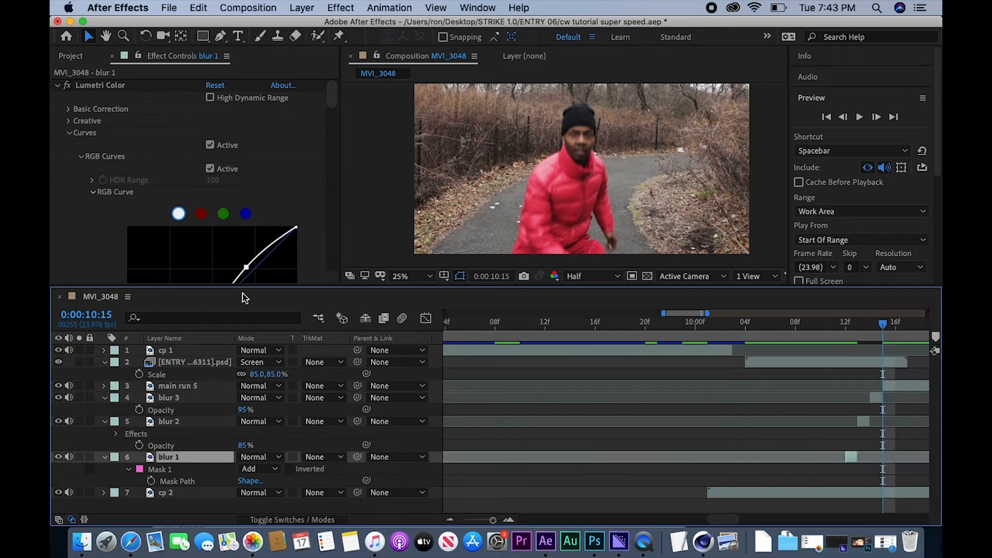
left_click_drag(332, 95, 337, 290)
left_click(164, 230)
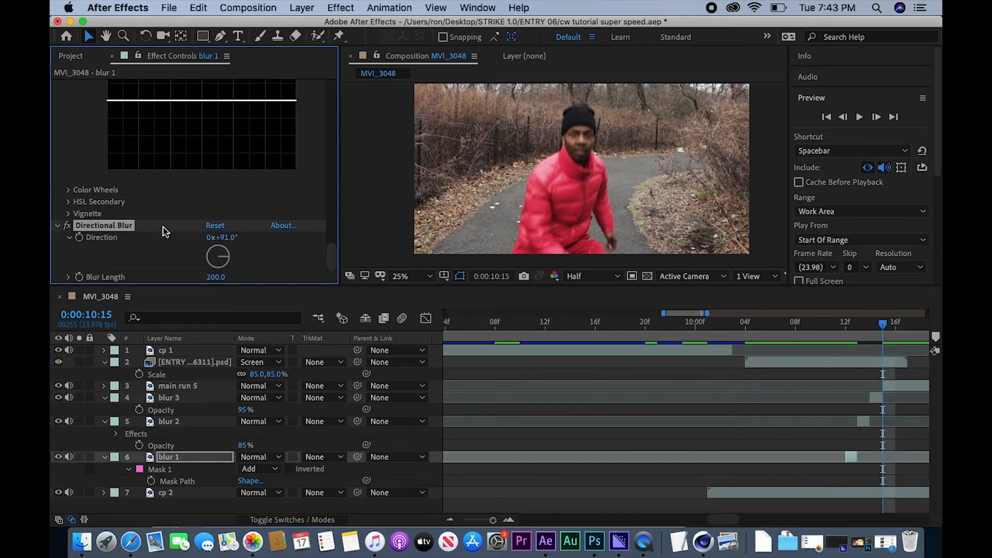
left_click(188, 401)
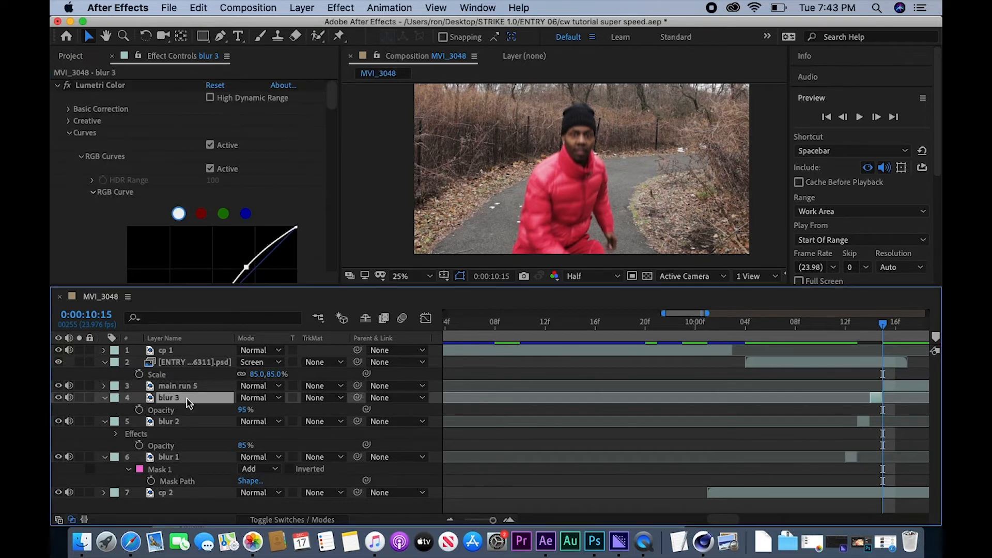
key("shift+e")
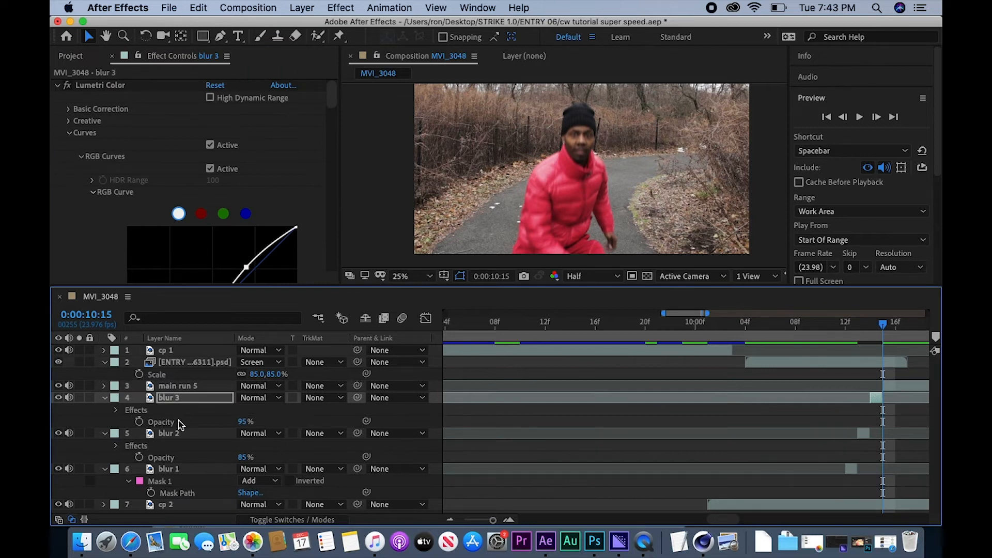
- Set the Directional Blur length on the blur 3 layer to 100
left_click_drag(327, 94, 343, 267)
left_click(215, 277)
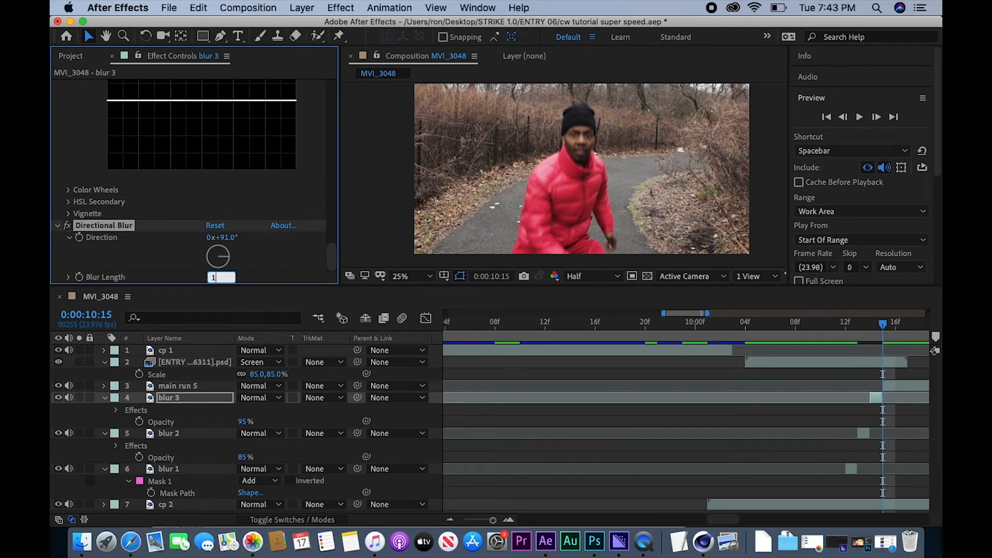
key("Return")
- Set the work area to run from about 9 seconds to about 0:00:13:10 for previewing the whole effect
left_click_drag(884, 327, 831, 343)
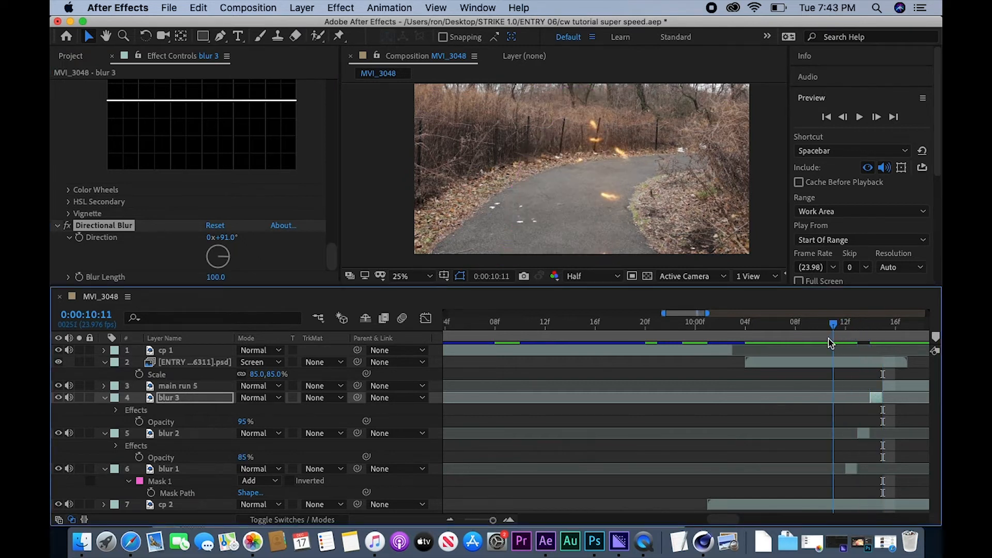
key("n")
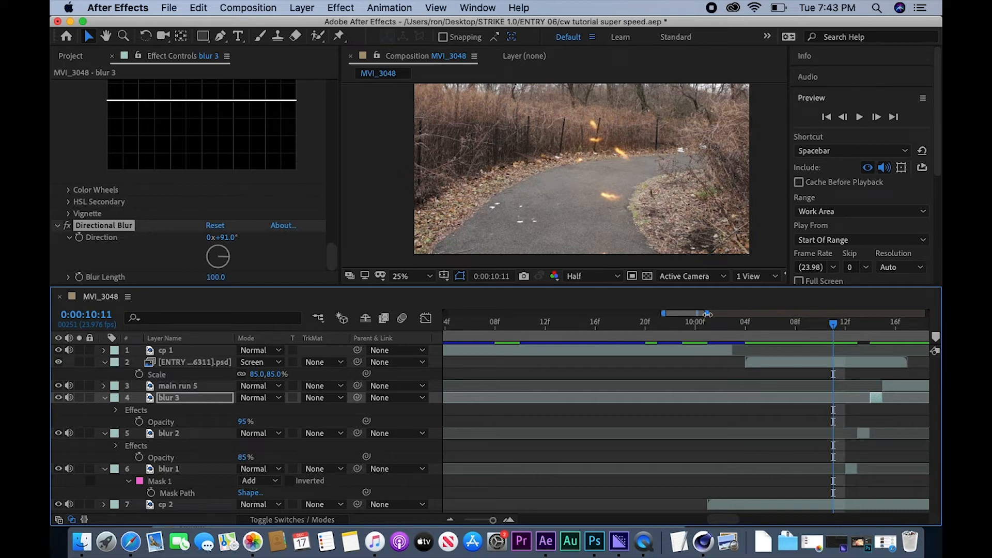
key("minus")
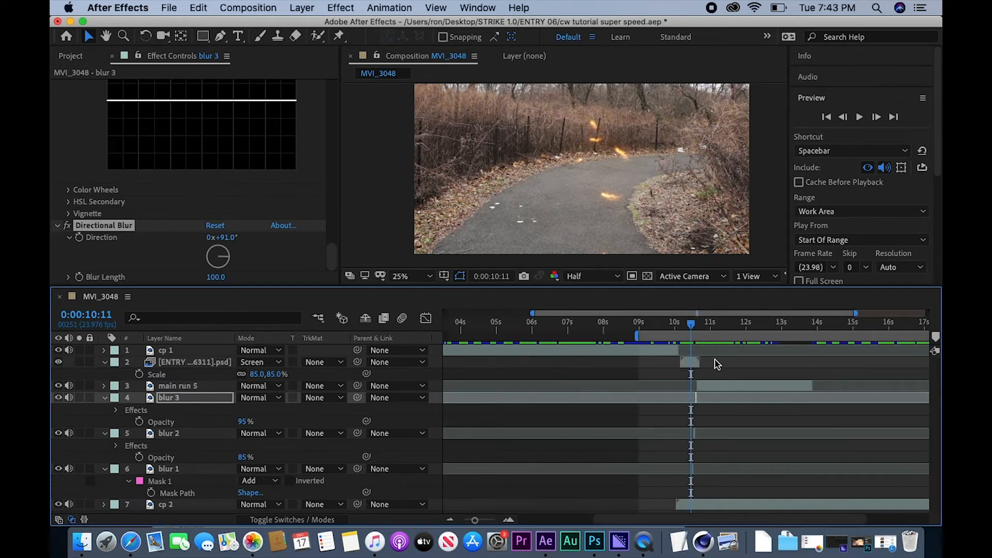
left_click(643, 325)
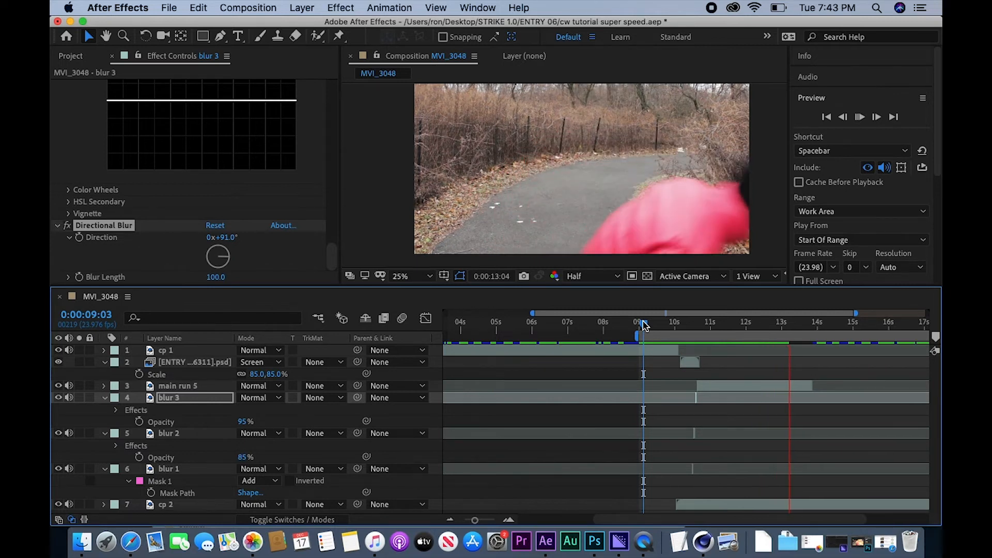
key("space")
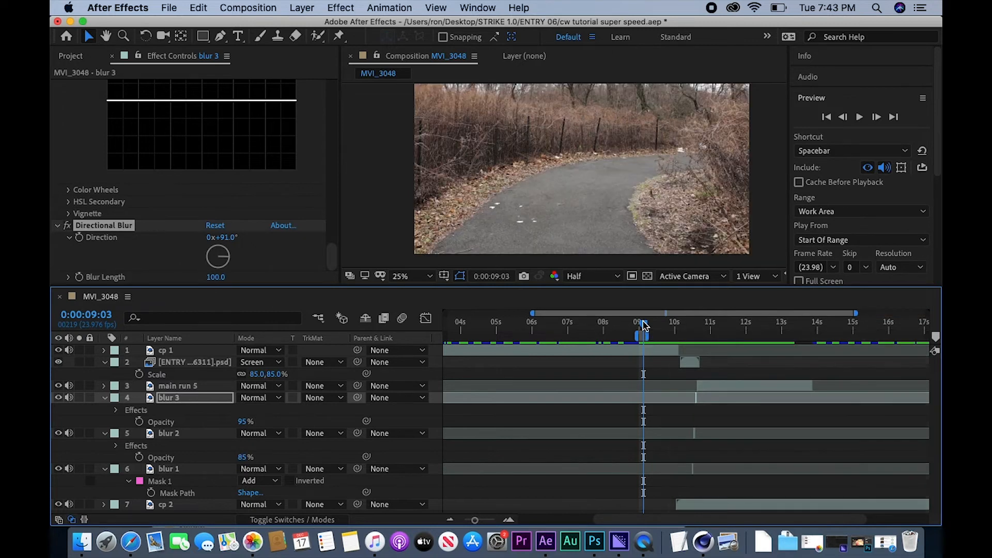
key("space")
left_click_drag(645, 335, 800, 358)
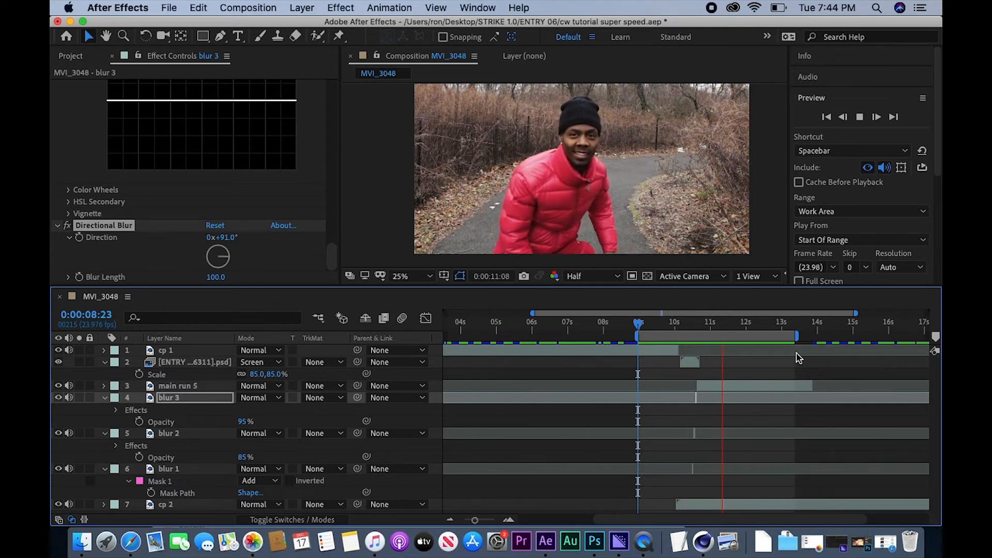
- Play back the composition from about 9 seconds to review the lightning and the runner's blurred entrance
left_click(639, 324)
key("space")
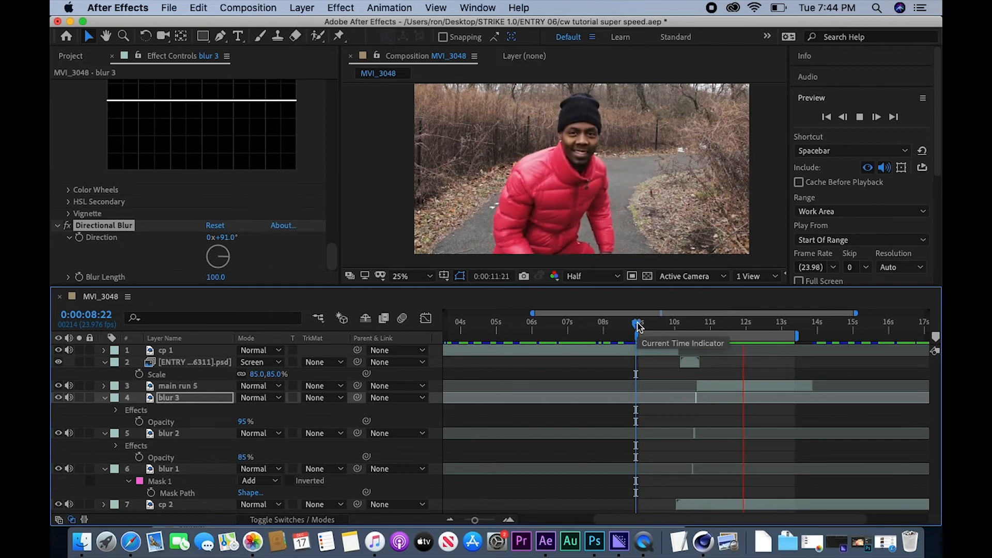
key("space")
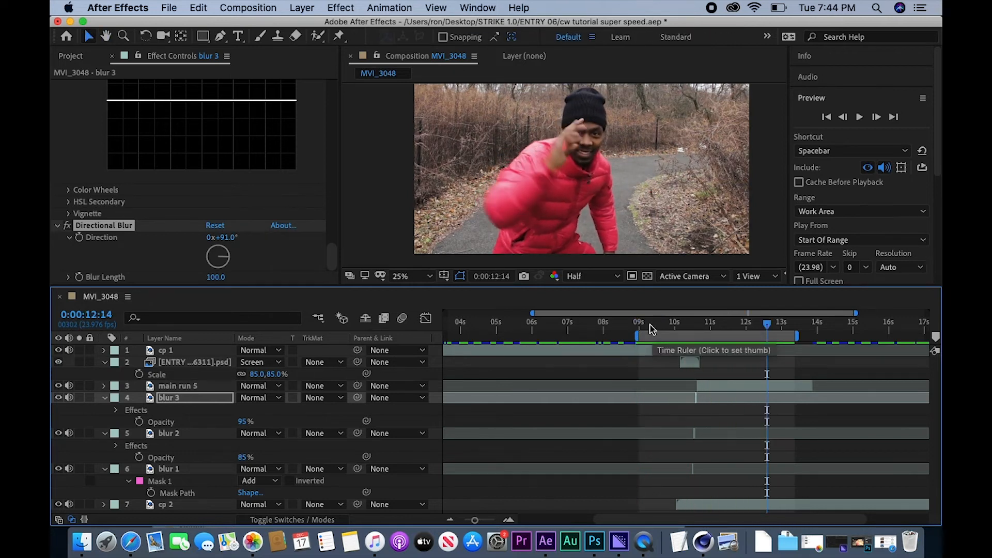
left_click(650, 327)
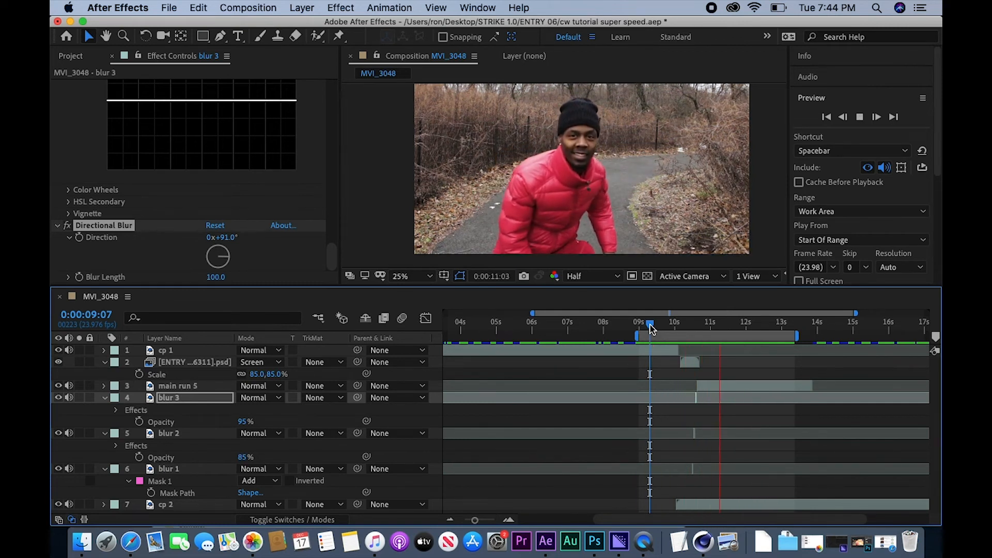
key("space")
key("space")
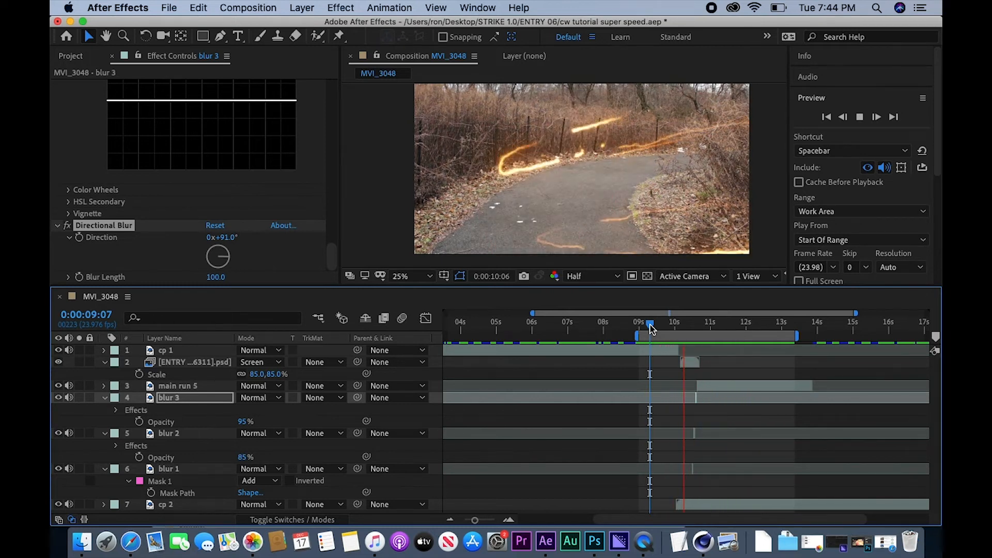
key("space")
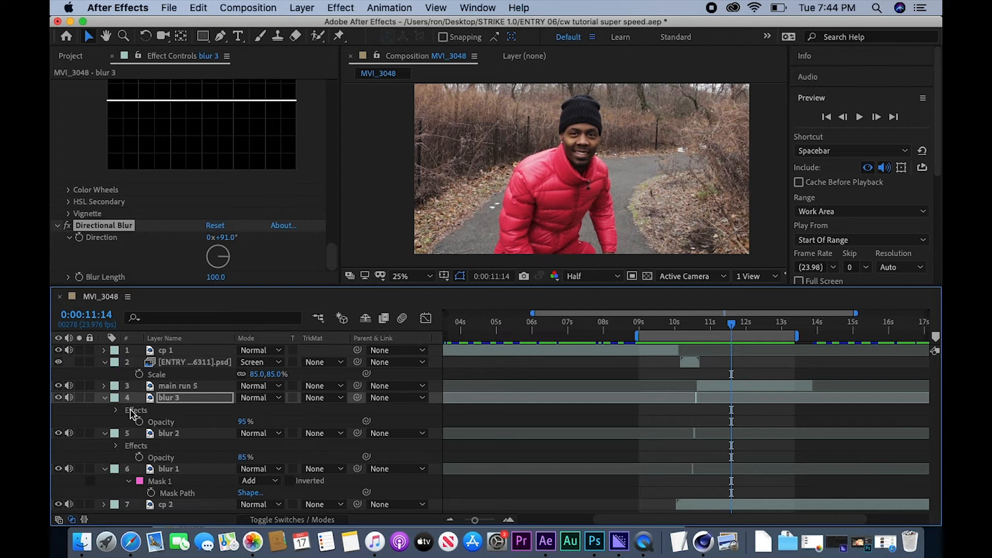
- Collapse the expanded properties of the blur 3, blur 2, blur 1 and lightning overlay layers
left_click(105, 398)
left_click(106, 410)
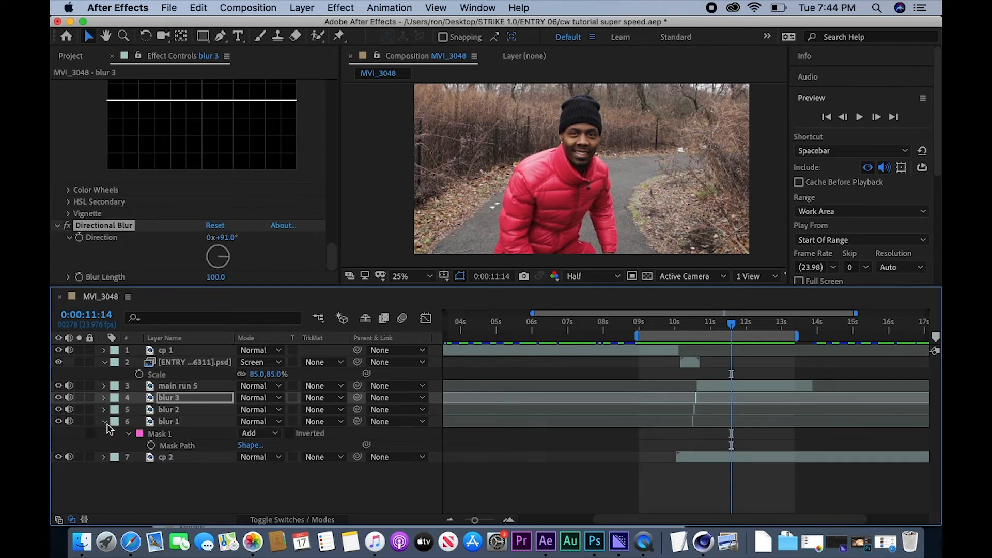
left_click(105, 421)
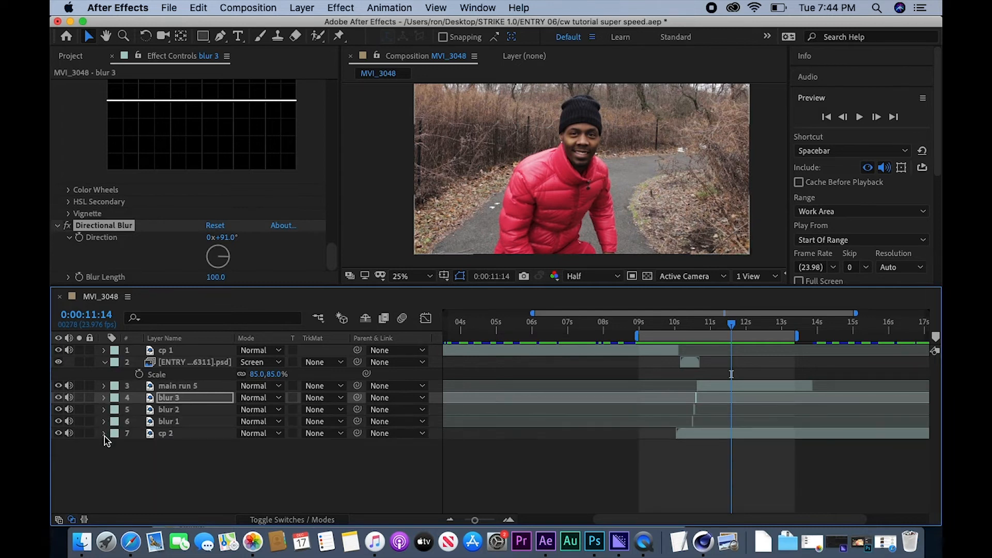
left_click(105, 362)
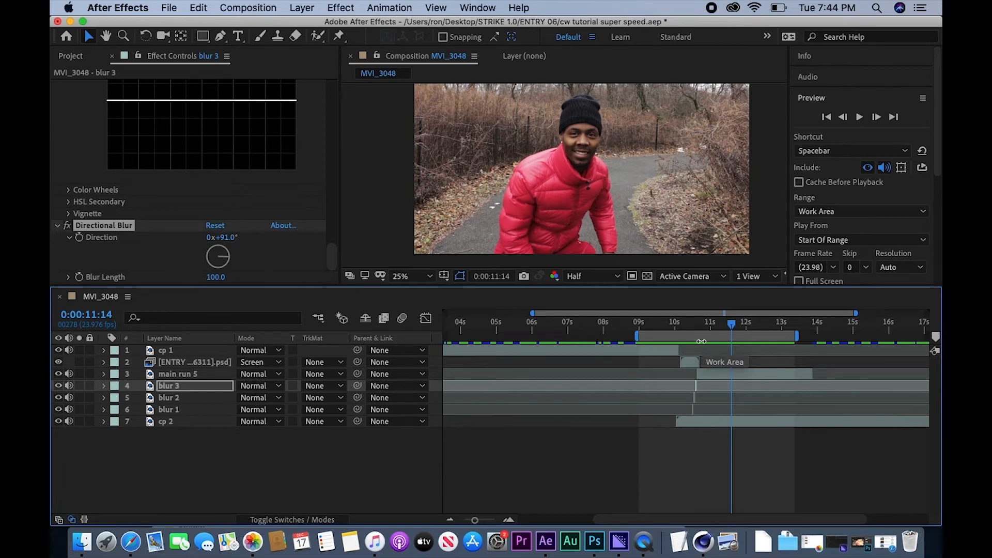
- Duplicate the cp 2 layer, split the copy at 0:00:10:17 and delete the part after the cut
left_click(706, 422)
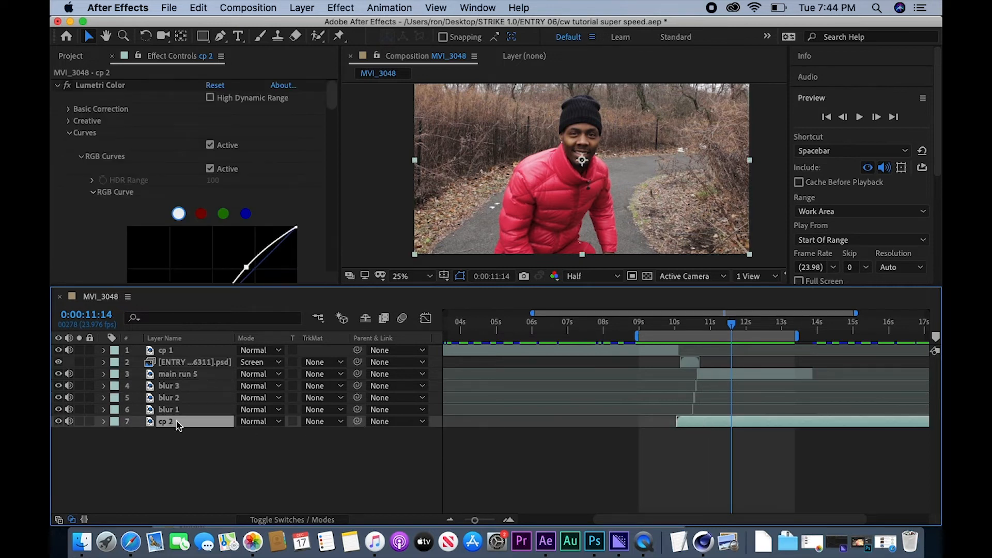
key("super+d")
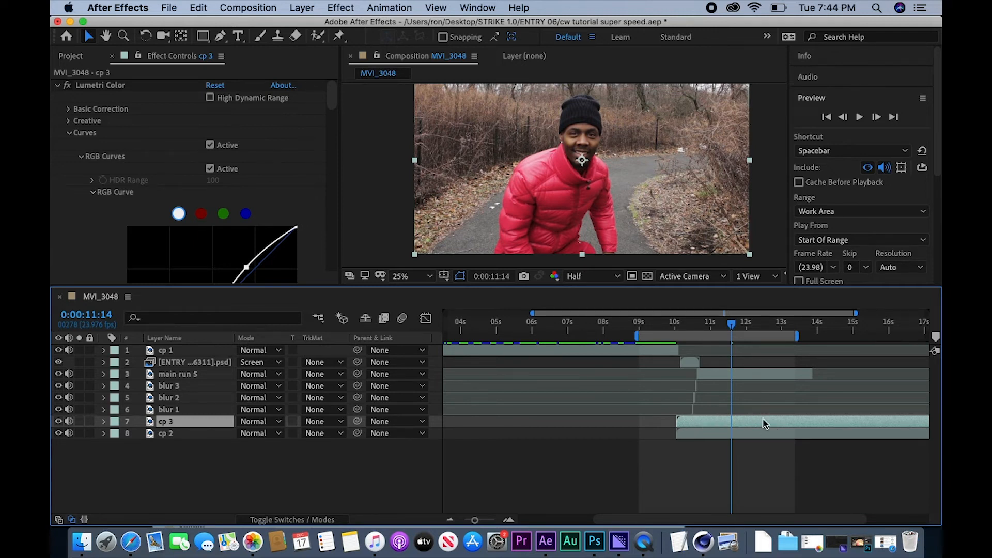
left_click_drag(732, 327, 703, 327)
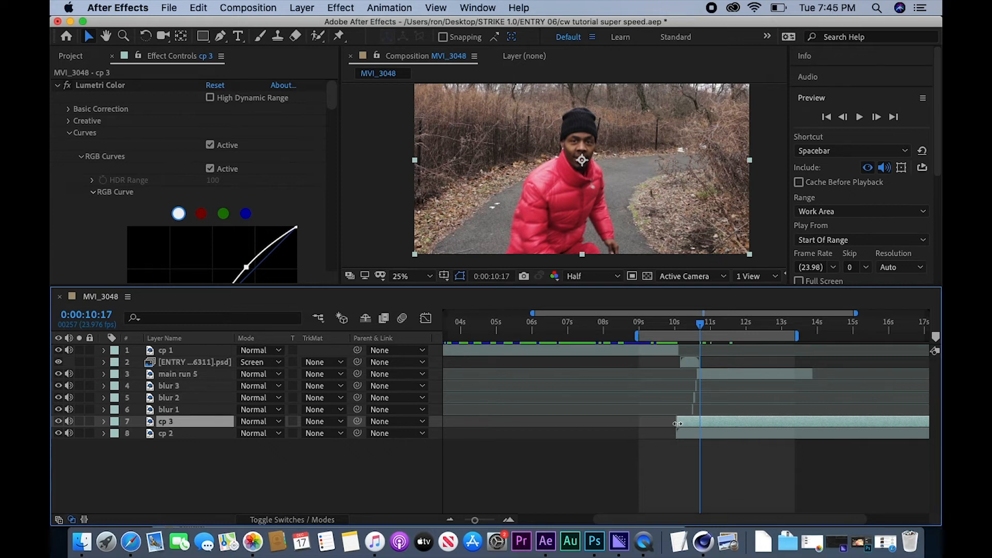
key("super+shift+d")
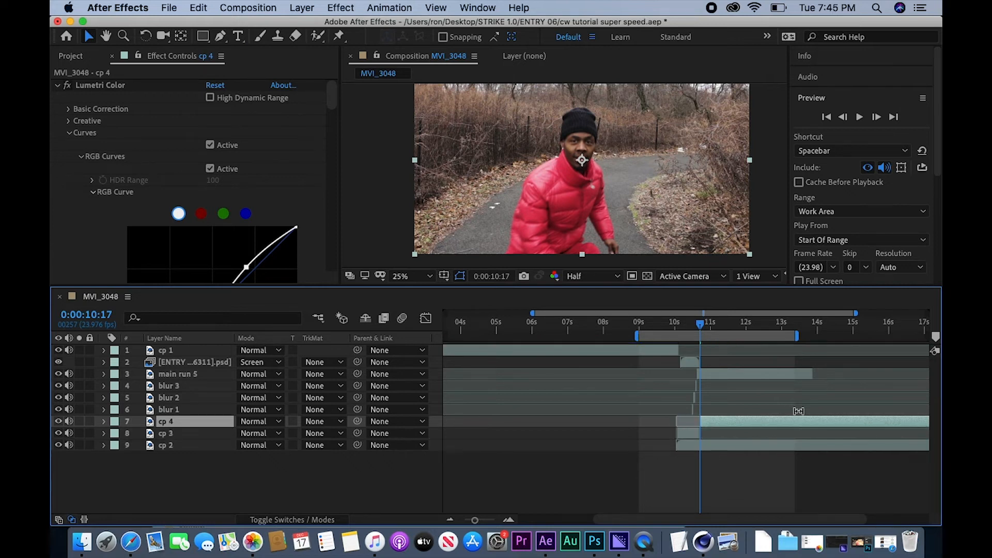
key("Delete")
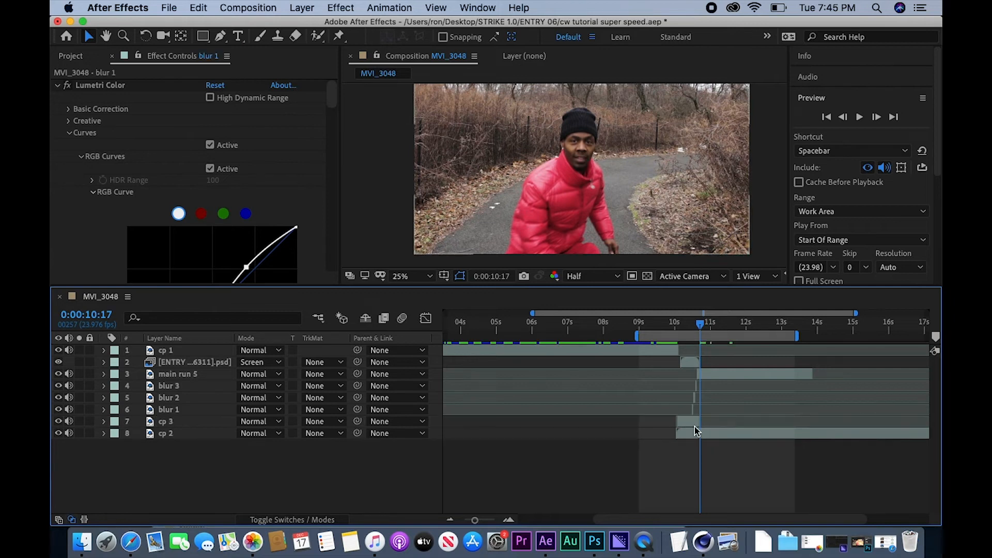
- Preview from 0:00:10:01 and trim the end of the cp 3 layer to the runner's blurred entrance at about 0:00:10:13
left_click_drag(691, 331, 677, 328)
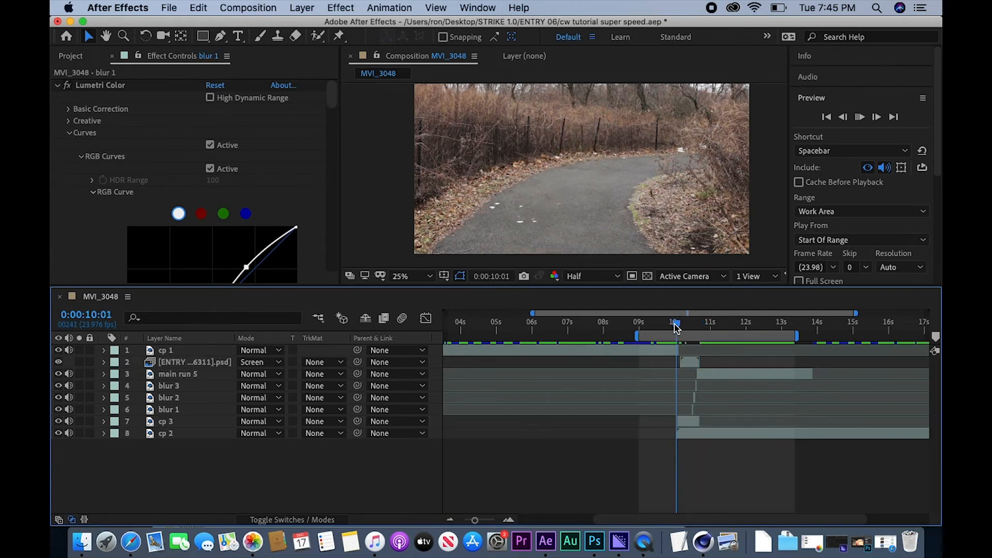
key("space")
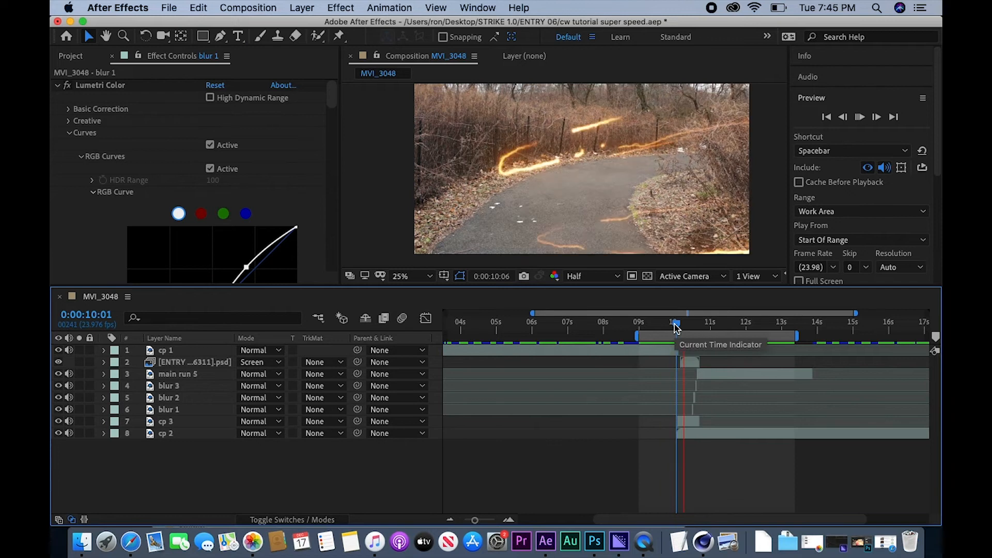
key("space")
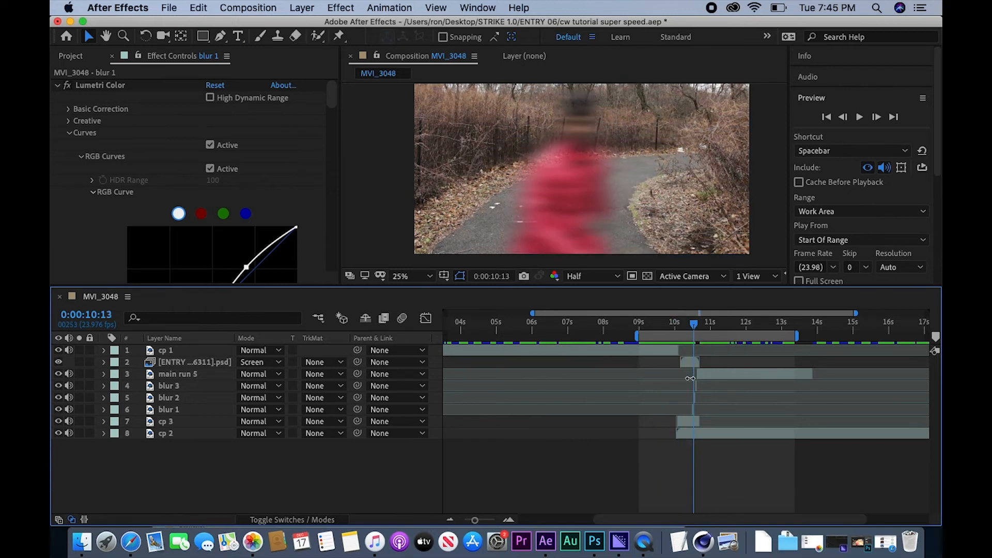
left_click(691, 421)
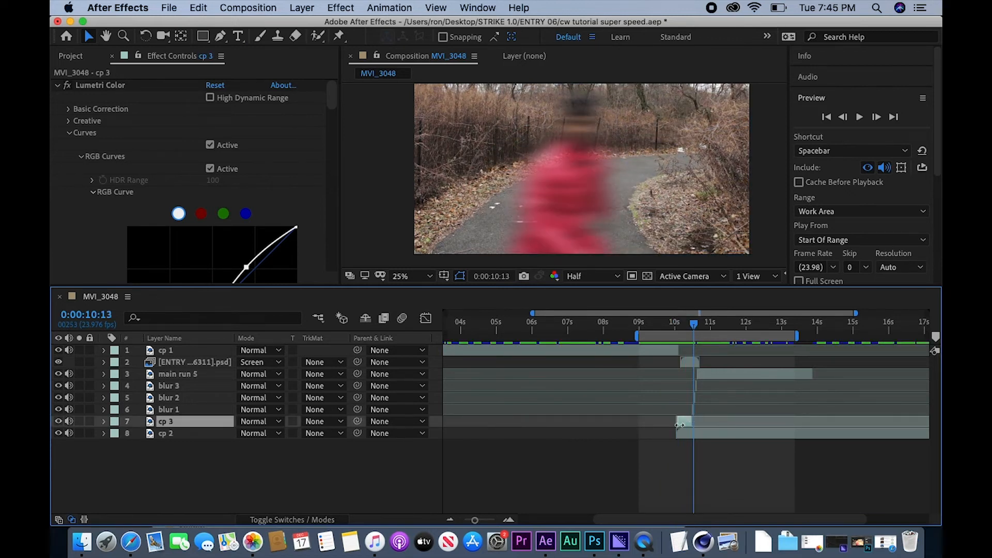
- At 0:00:10:06, draw a closed Pen mask on cp 3 with a jagged upper edge, enclosing the path and the frame's lower area
left_click_drag(692, 333, 685, 332)
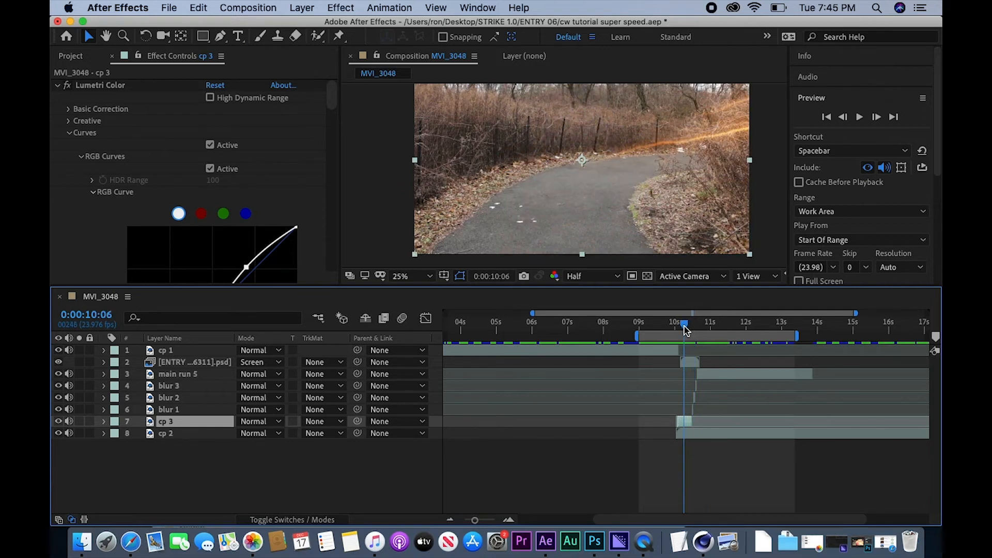
left_click(221, 36)
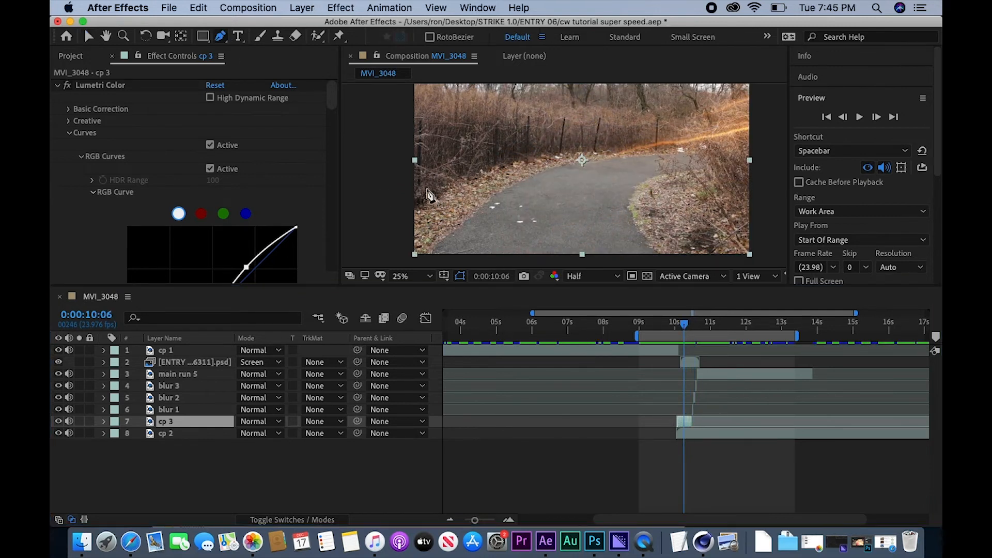
left_click(416, 124)
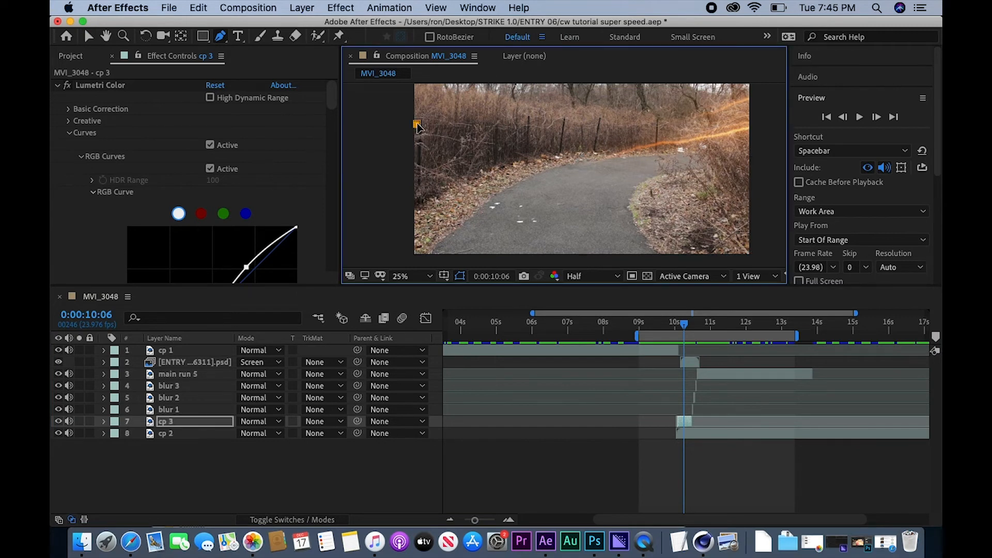
left_click(427, 119)
left_click(439, 158)
left_click(464, 170)
left_click(489, 150)
left_click(551, 146)
left_click(552, 105)
left_click(584, 143)
left_click(598, 174)
left_click(629, 165)
left_click(668, 163)
right_click(683, 178)
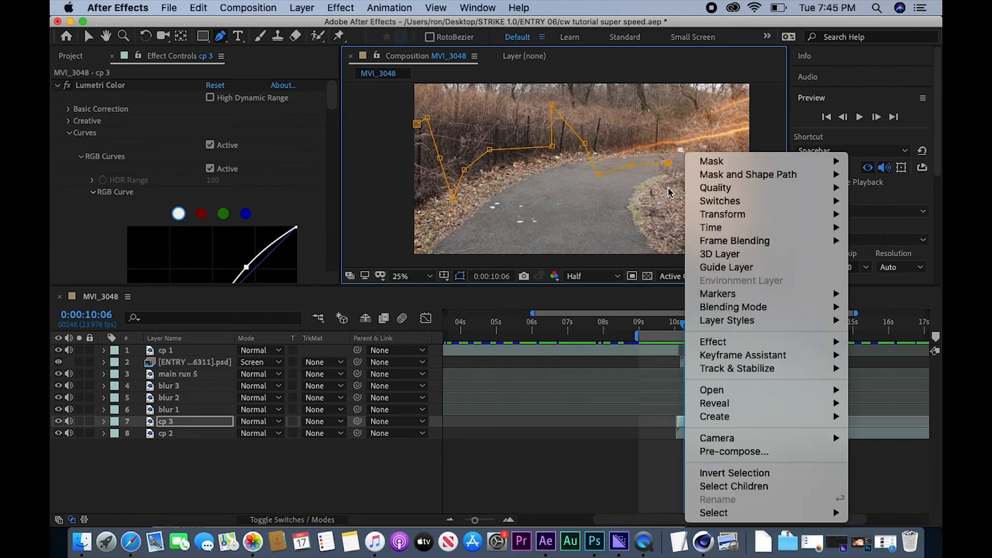
left_click(667, 197)
left_click(665, 190)
left_click(709, 184)
left_click(716, 210)
left_click(693, 220)
left_click(732, 220)
left_click(744, 181)
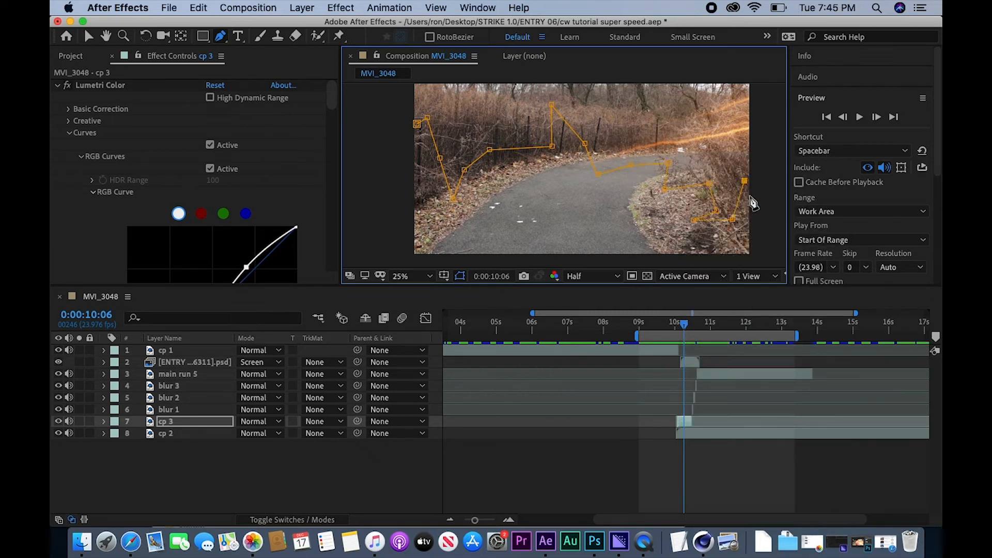
left_click(765, 225)
left_click(758, 260)
left_click(438, 262)
left_click(399, 258)
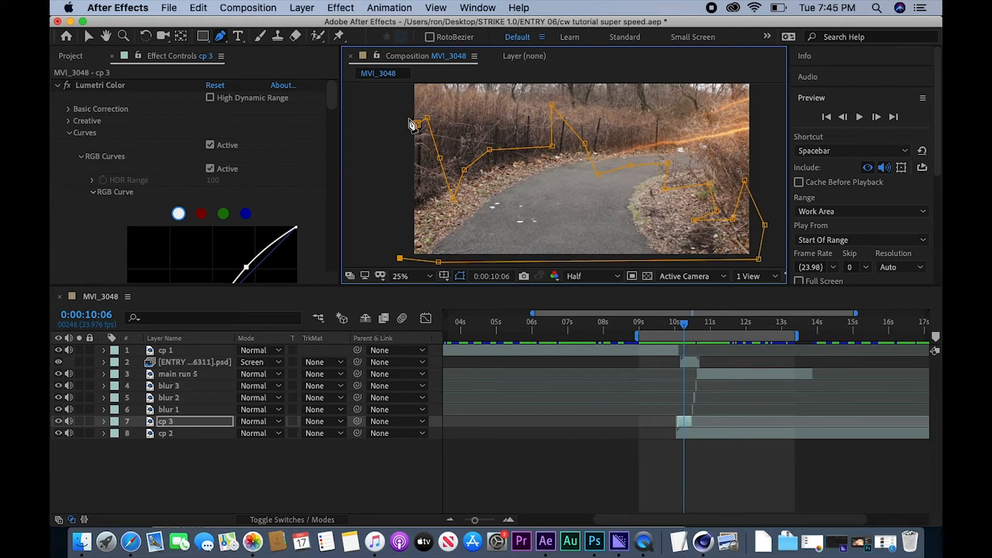
left_click(405, 131)
left_click(416, 124)
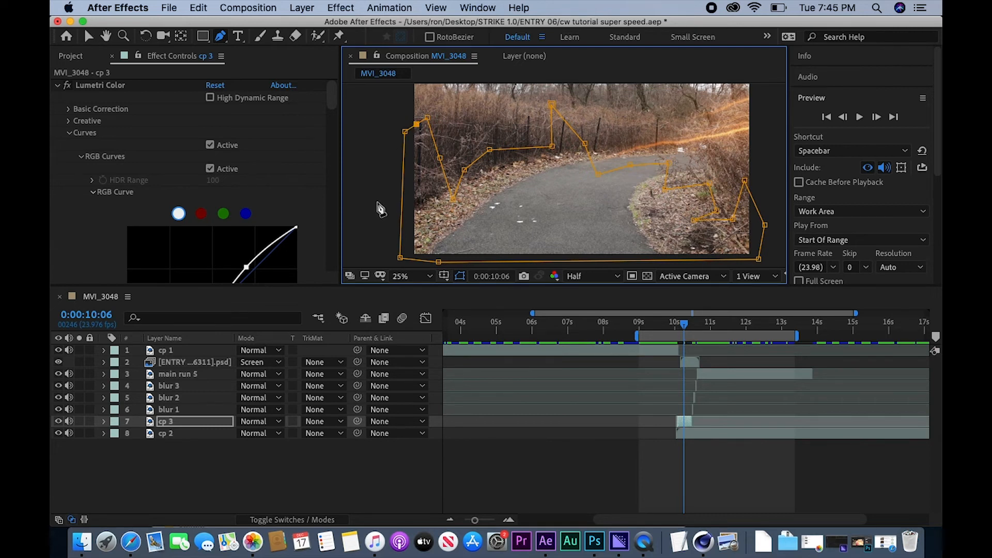
- Apply the Exposure effect to the cp 3 layer and raise its master exposure to 0.56
left_click(175, 424)
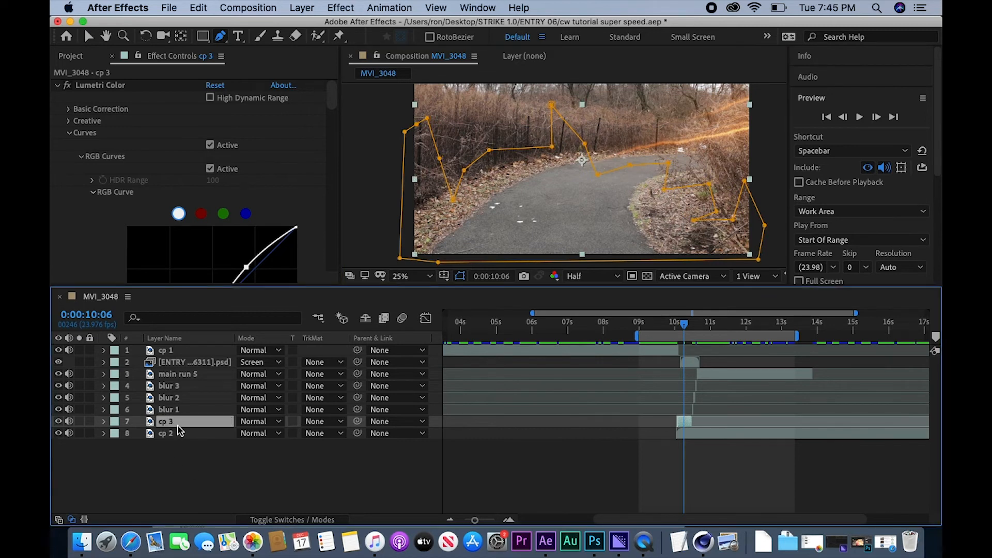
key("ctrl+space")
type("ex")
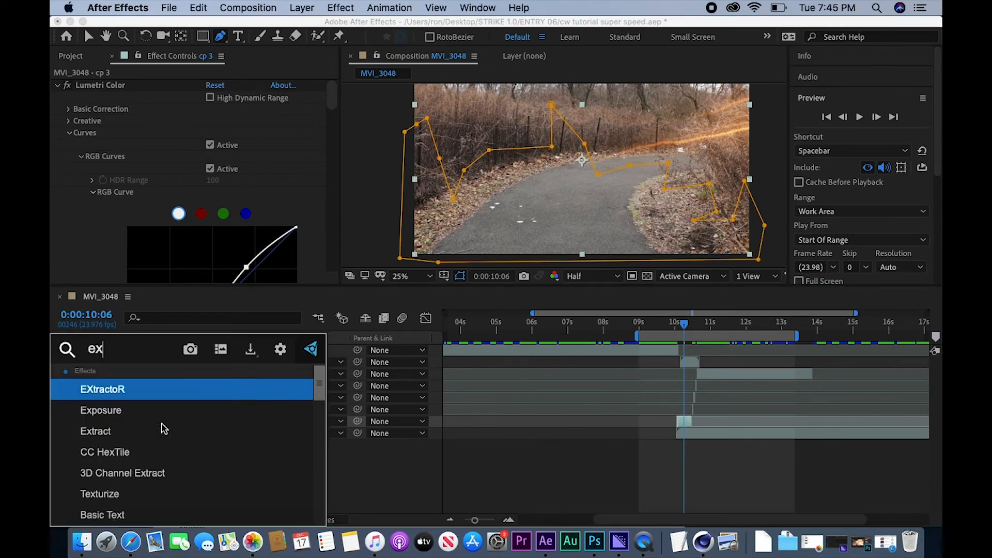
left_click(149, 411)
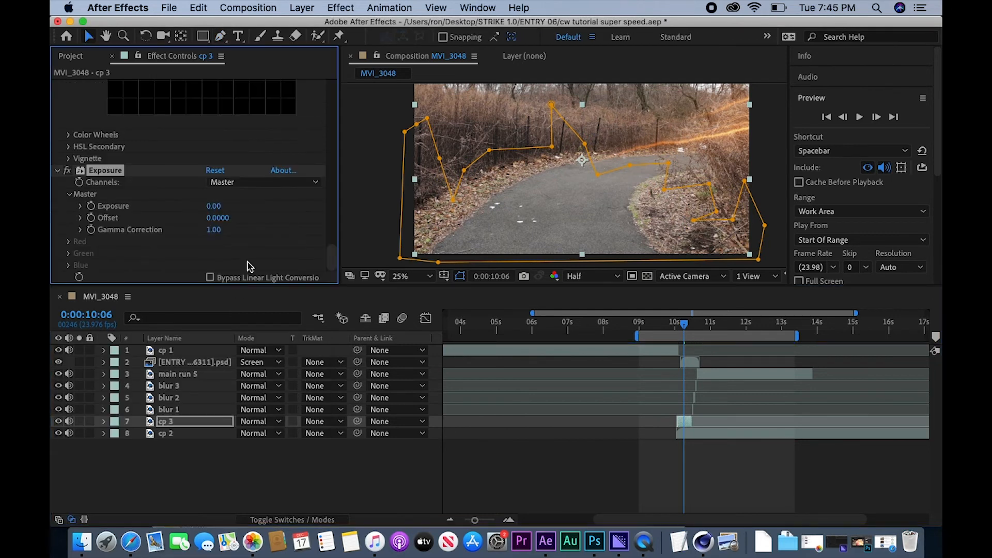
left_click_drag(216, 214, 255, 216)
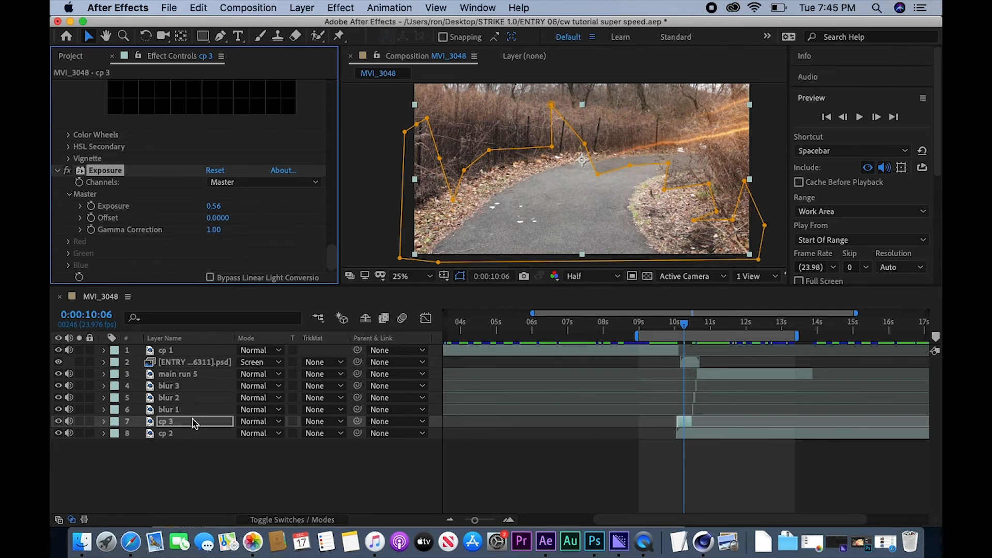
- Set the mask feather of Mask 1 on the cp 3 layer to 20 pixels
key("m")
key("f")
left_click(254, 446)
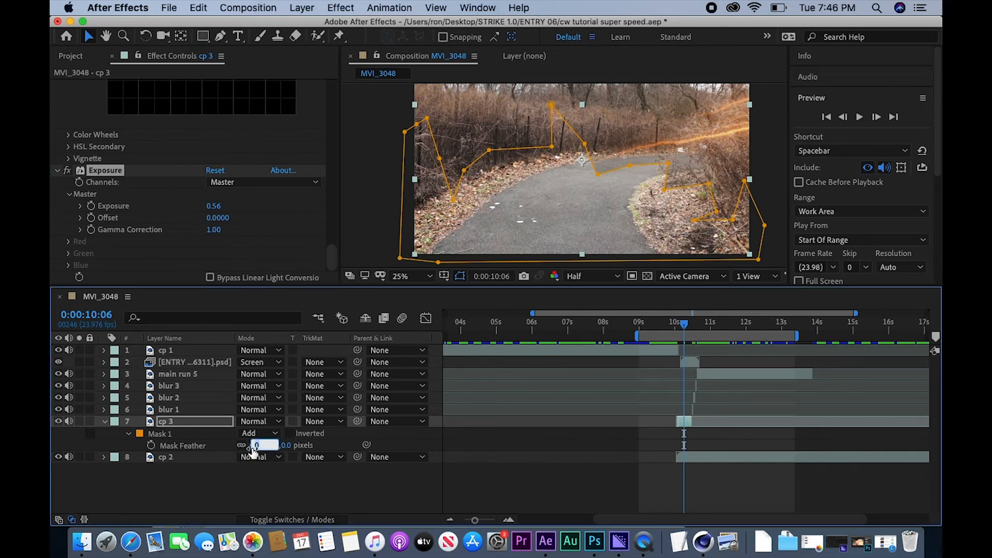
type("20")
key("Return")
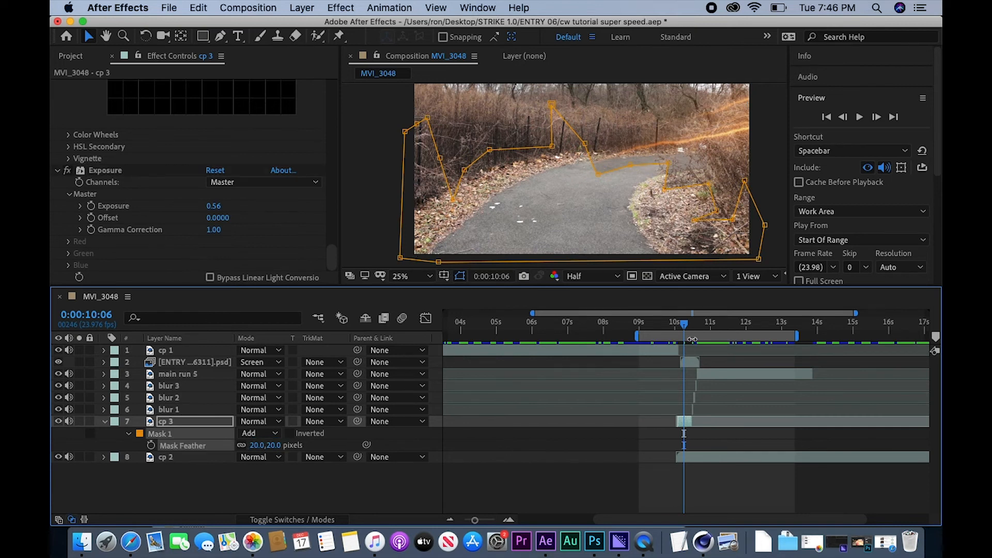
- Set the opacity of the cp 3 layer to 30%
left_click_drag(686, 329, 675, 326)
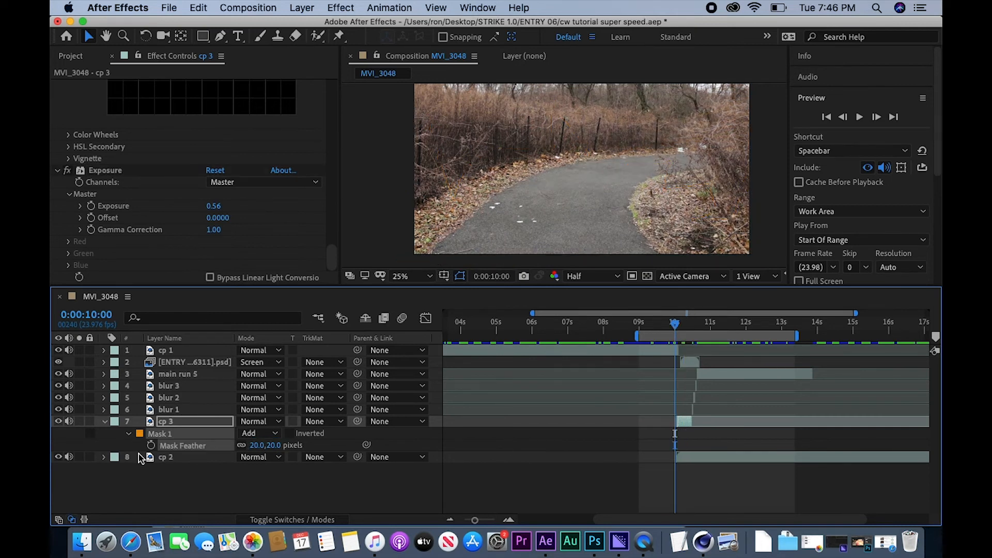
key("t")
left_click(243, 434)
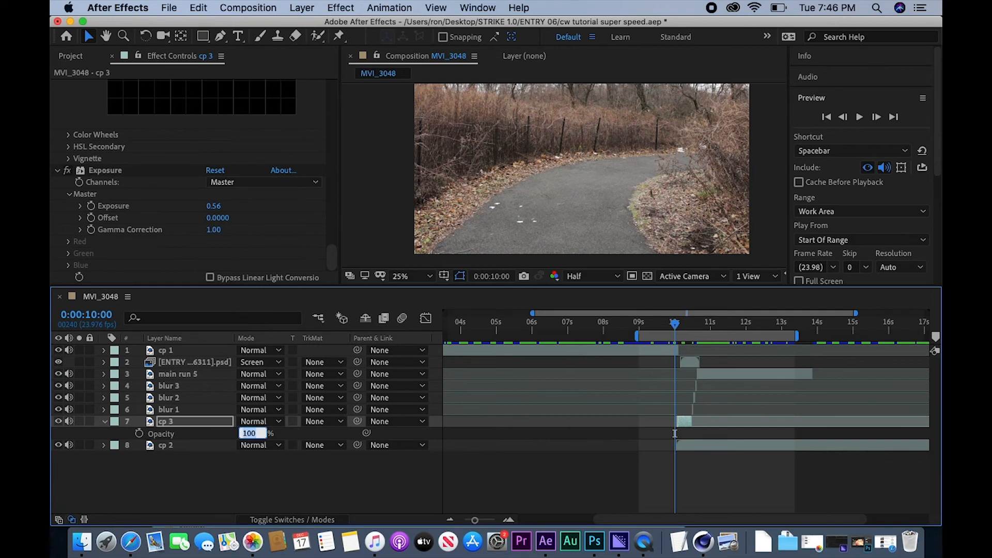
type("30")
key("Return")
- Play back the composition from 0:00:09:22 to check the masked glow under the lightning
left_click_drag(674, 330, 672, 330)
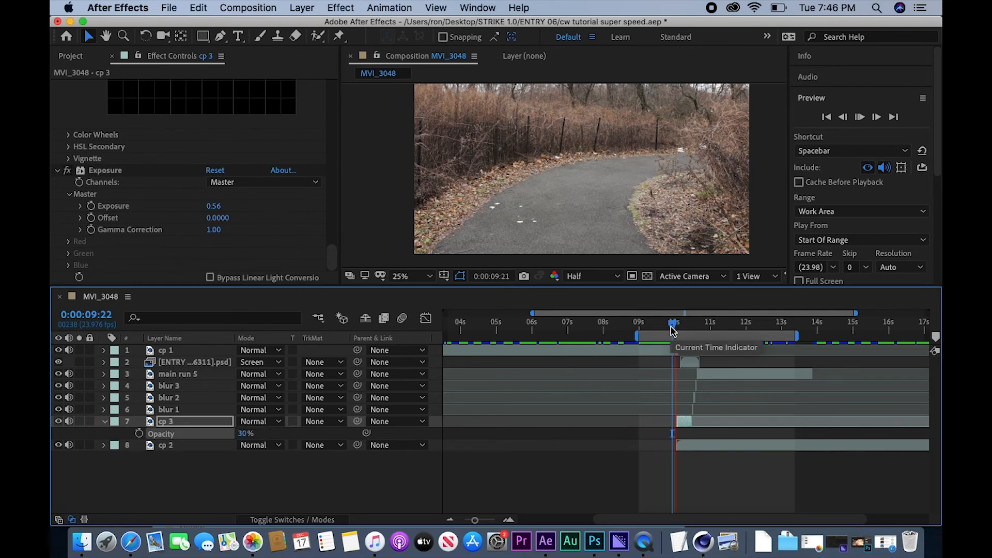
key("space")
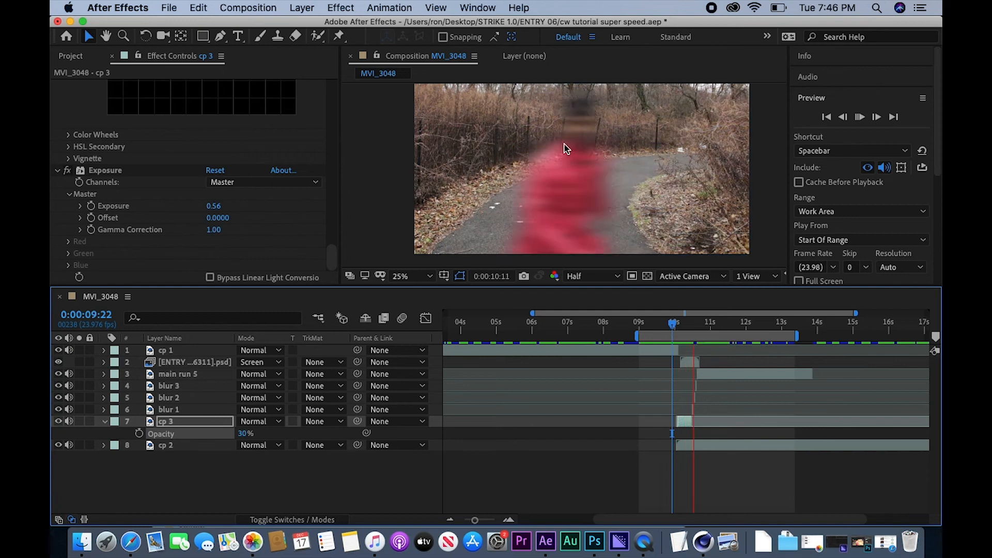
key("space")
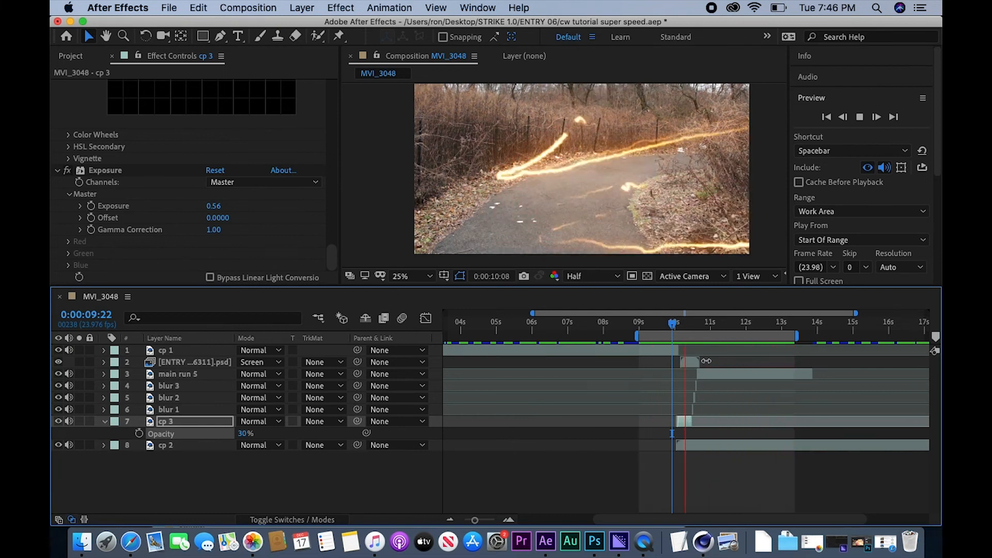
key("space")
- Set the composition view to Fit up to 100% and enlarge the viewer area above the timeline
left_click(428, 277)
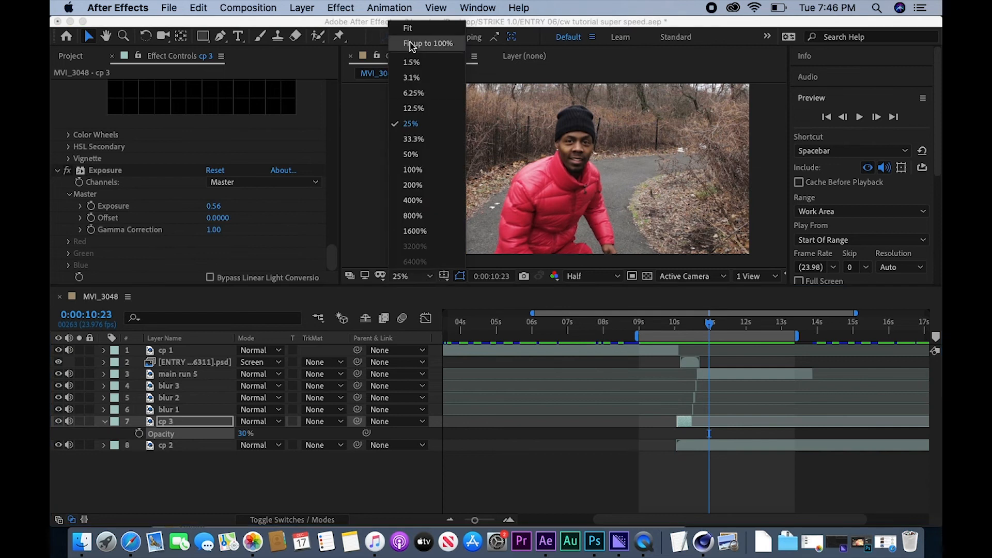
left_click(412, 42)
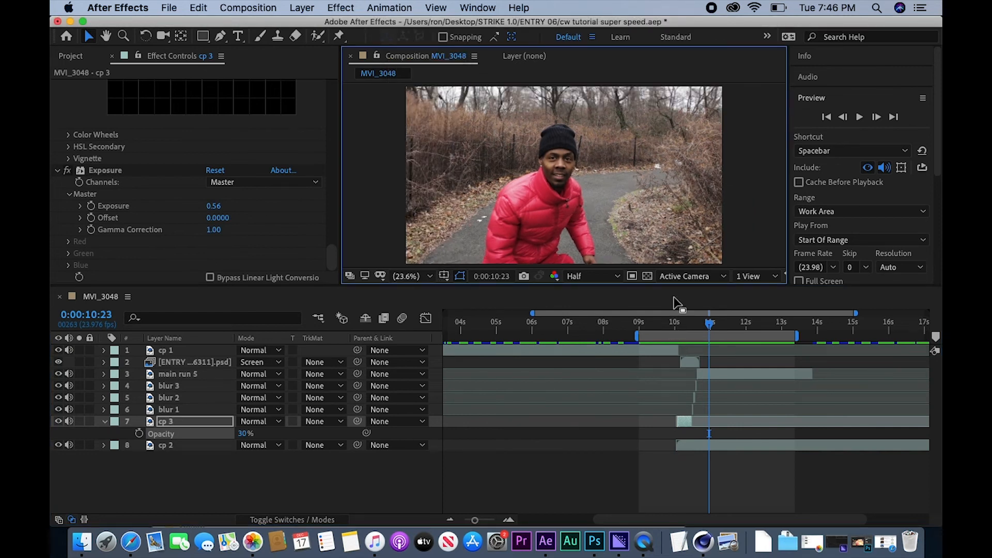
left_click_drag(665, 287, 666, 311)
left_click_drag(667, 364, 667, 372)
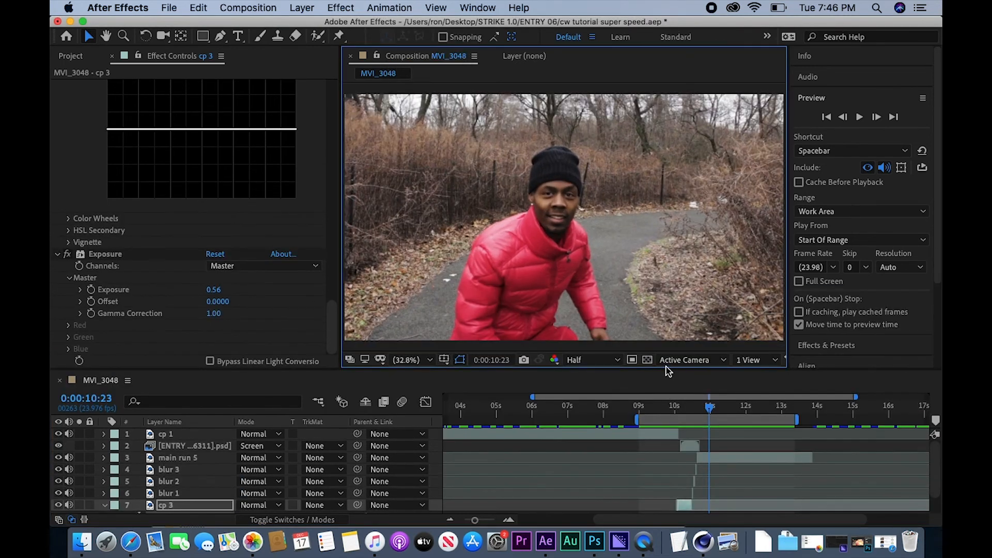
- Preview the effect from 0:00:09:07, shift the cp 3 layer slightly later in time, and play it back again
left_click_drag(671, 412, 652, 415)
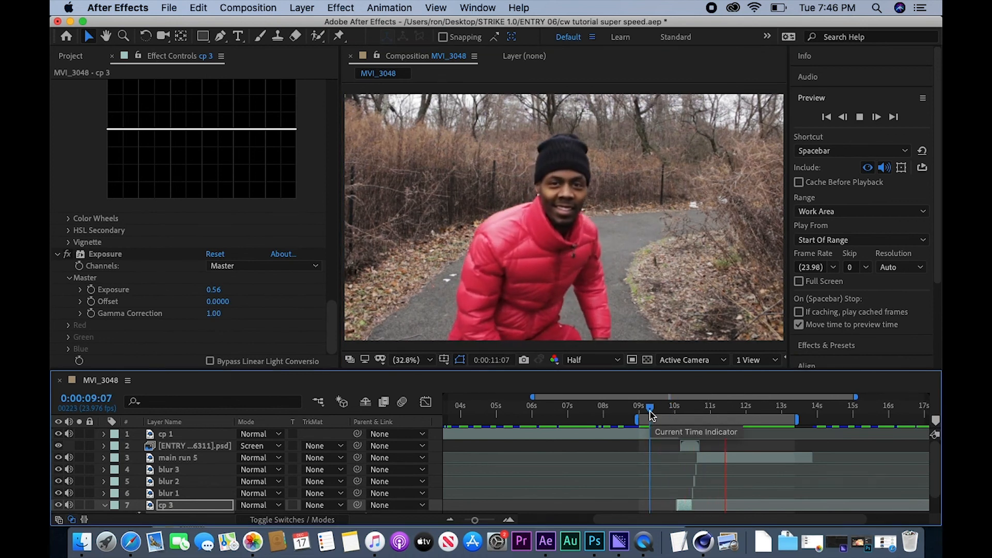
key("m")
key("space")
left_click_drag(688, 490, 690, 489)
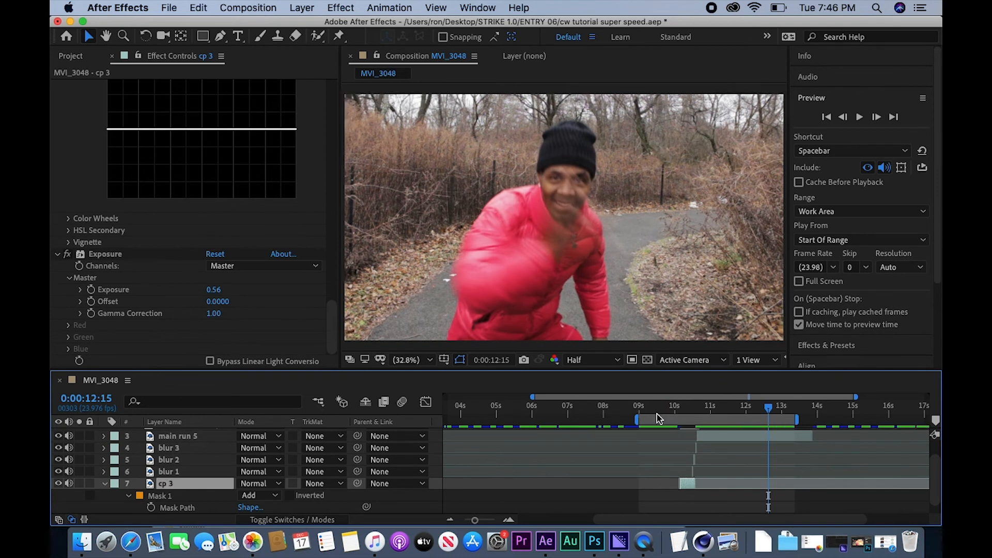
key("space")
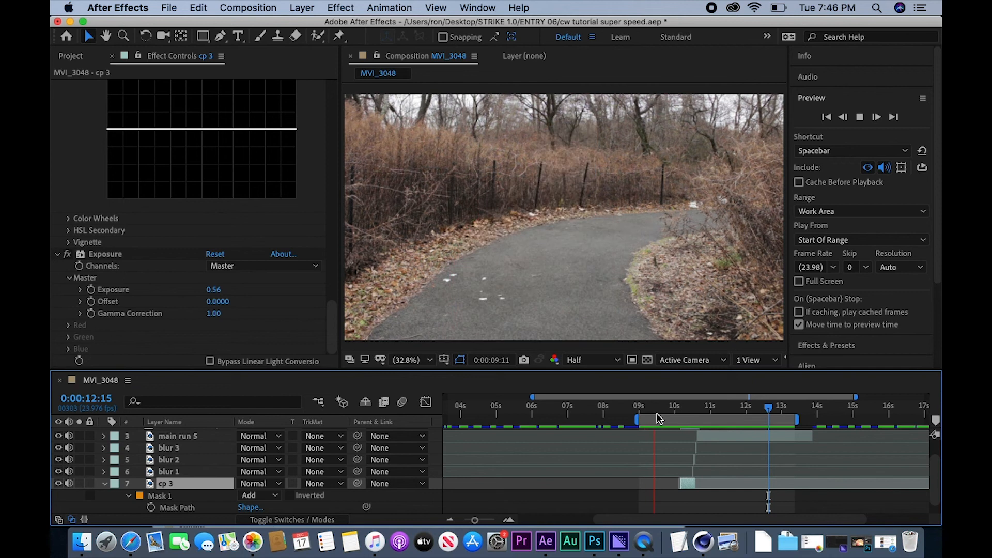
key("space")
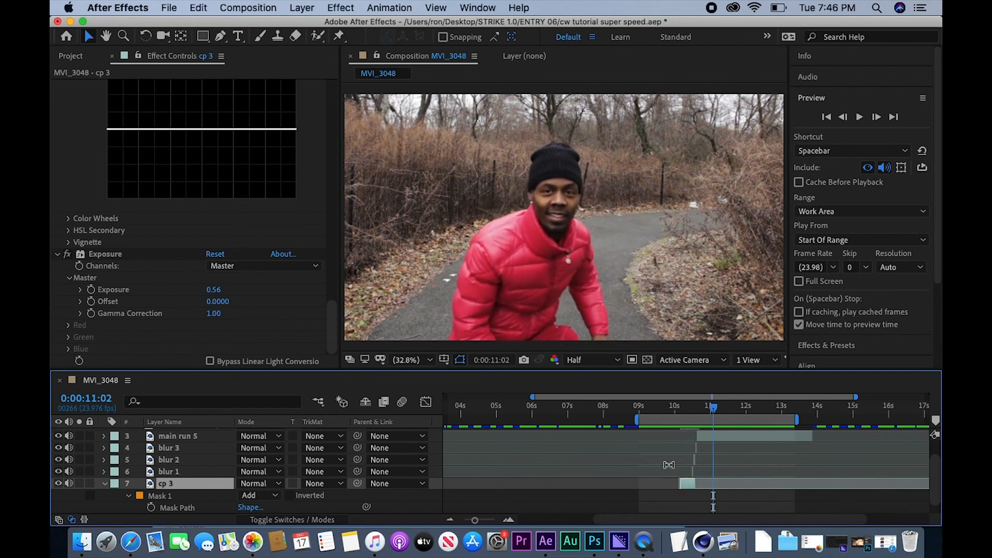
- Reduce the opacity of the cp 3 layer to 15%
key("t")
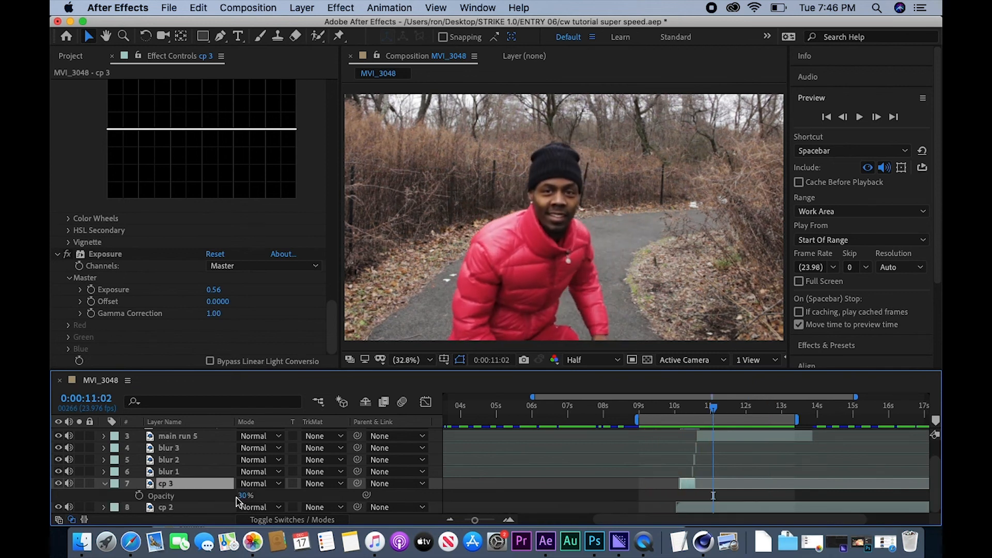
left_click(247, 496)
type("15")
key("Return")
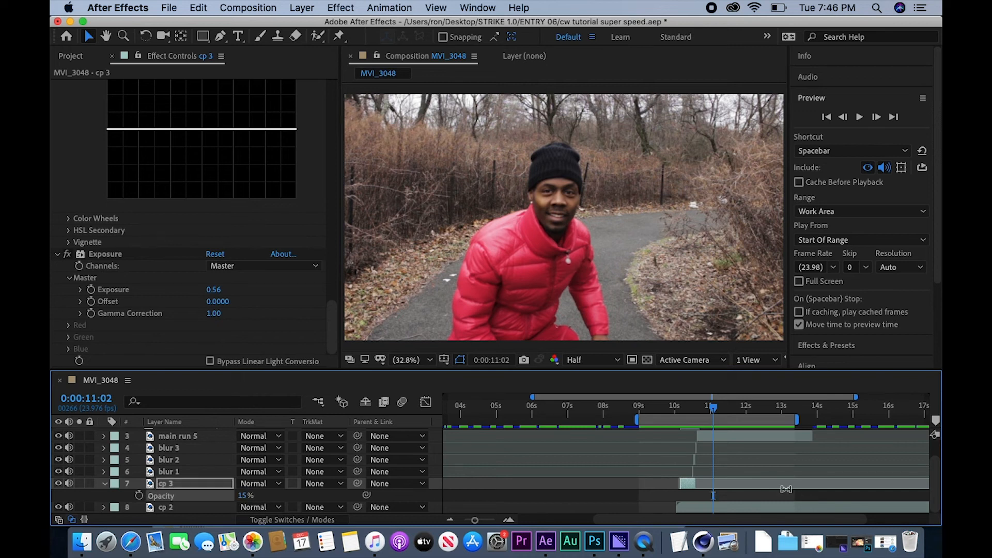
- Play back the composition from 0:00:09:06 to review the finished lightning, glow and runner entrance
left_click(647, 408)
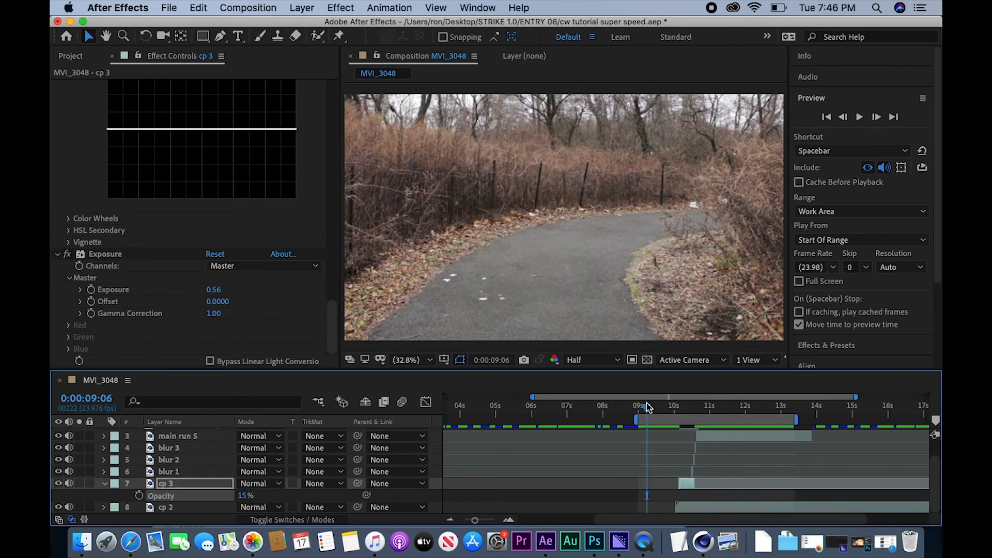
key("space")
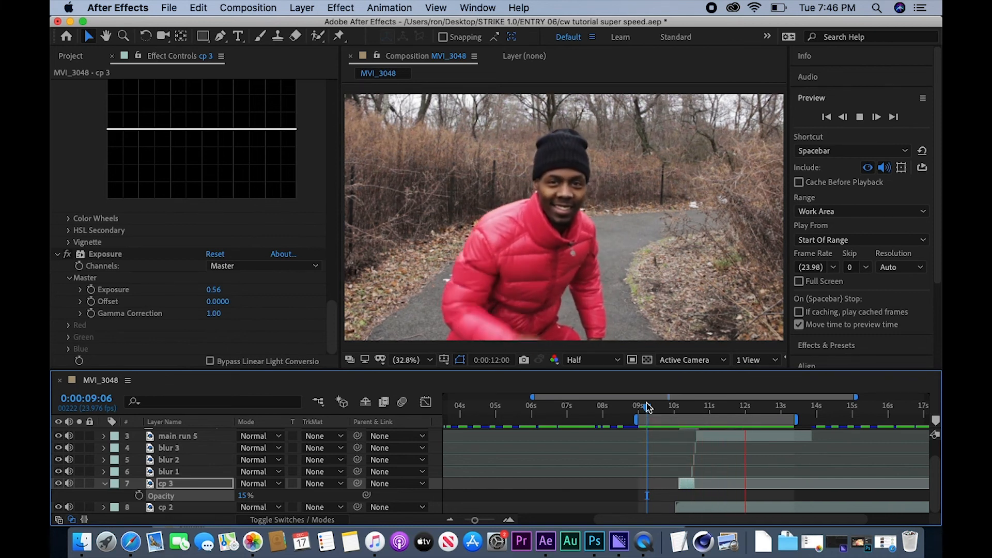
key("space")
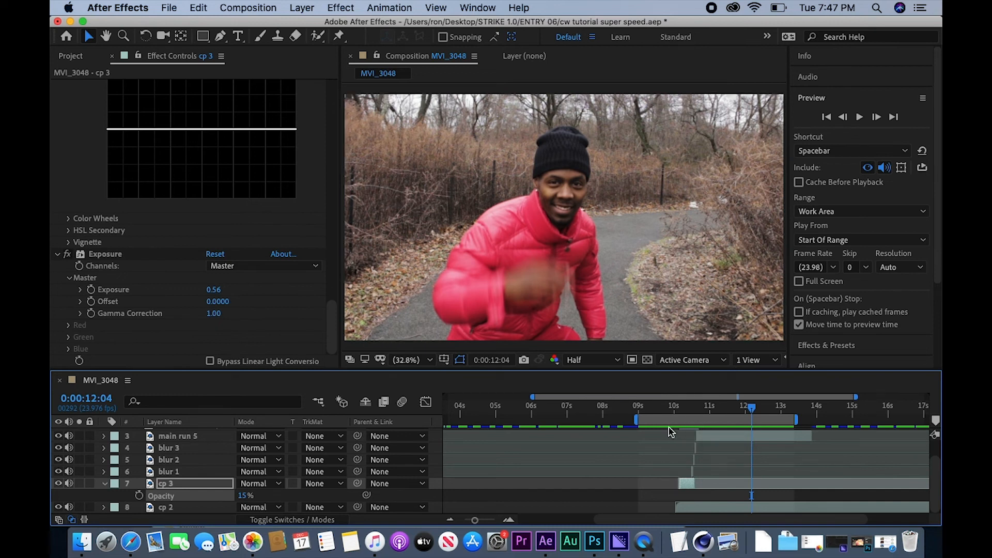
key("space")
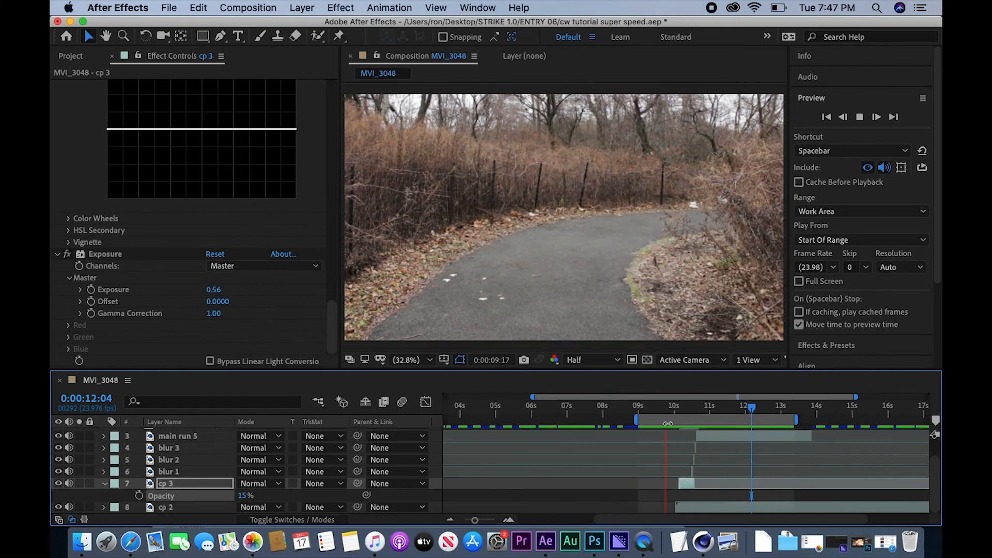
- Stop the playback and reduce the opacity of the cp 3 layer to 8%
key("space")
left_click(245, 496)
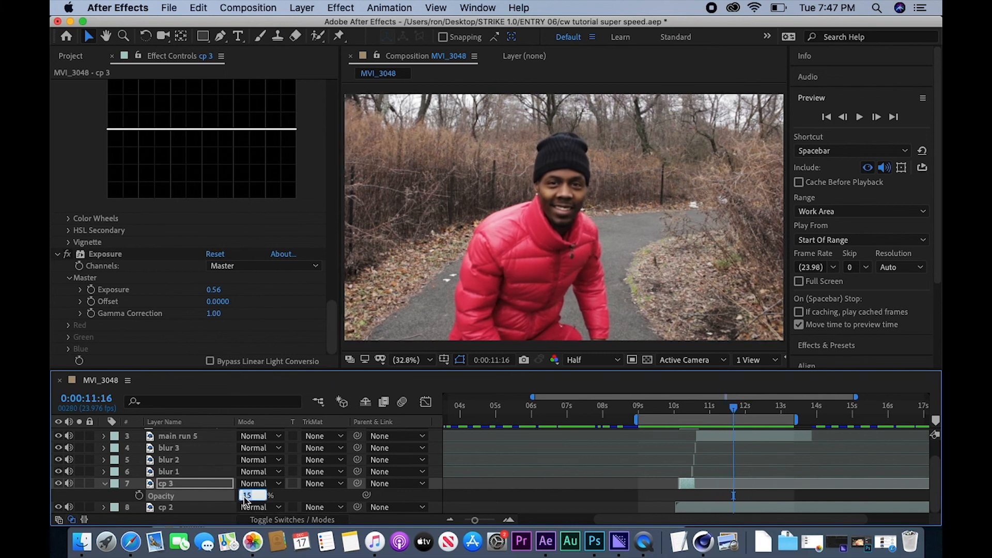
key("Return")
- Play back the composition from 0:00:09:19 to review the fainter ground glow
left_click(667, 414)
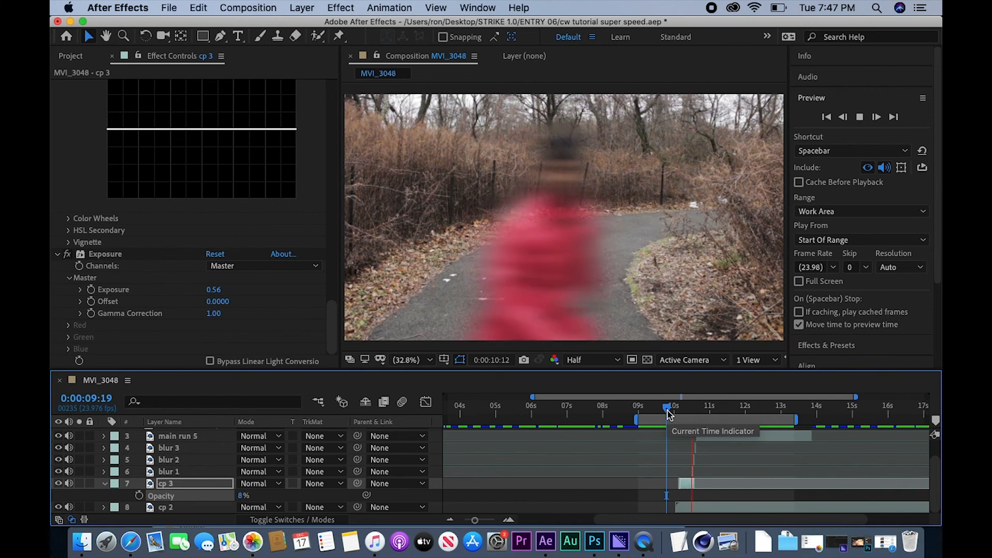
key("space")
key("space")
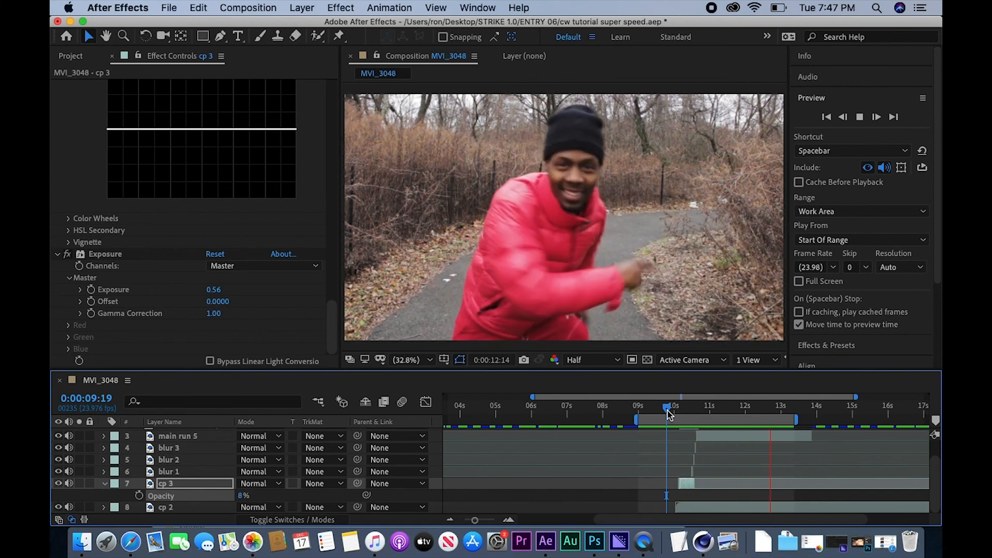
key("space")
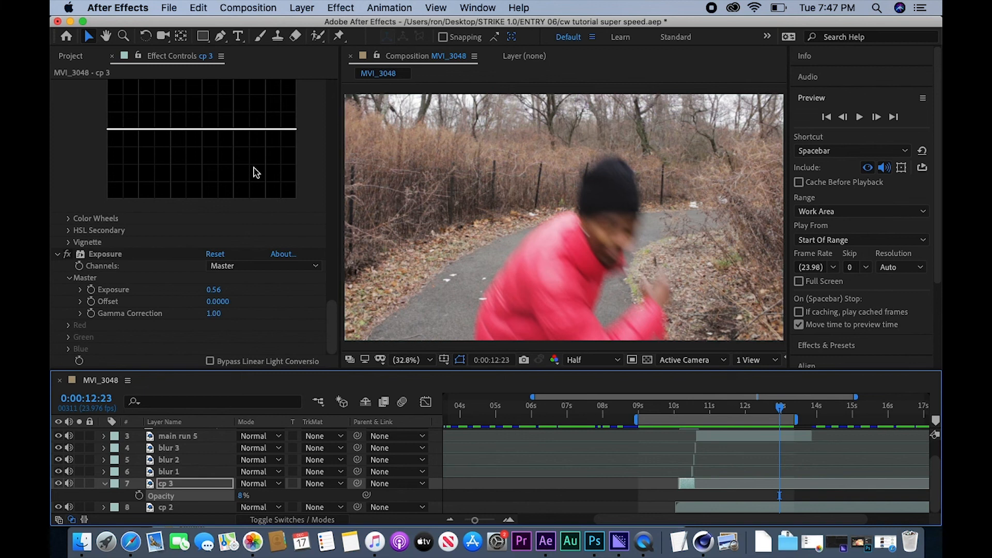
- Start importing a file into the project and browse the Desktop folder for the sound effects
left_click(77, 57)
left_click(181, 260)
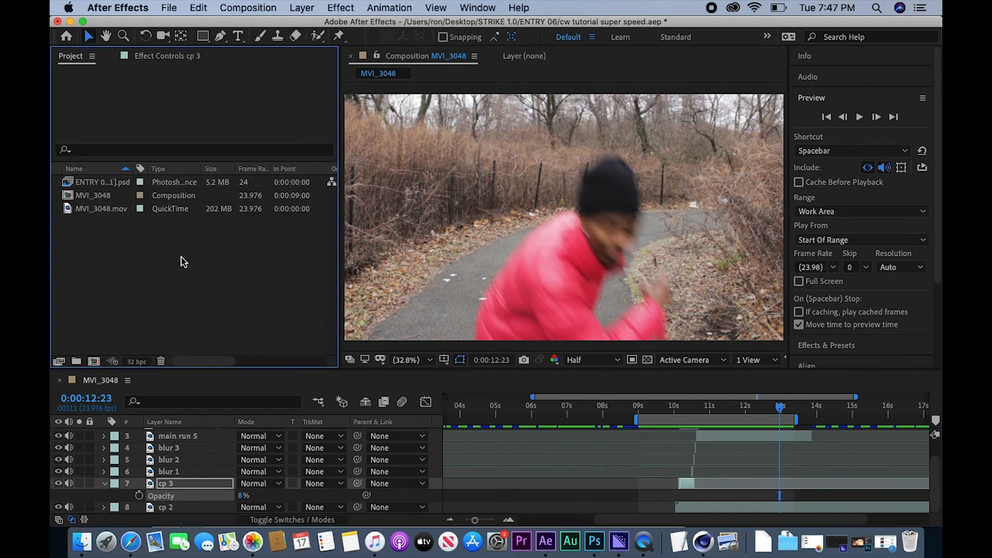
double_click(183, 261)
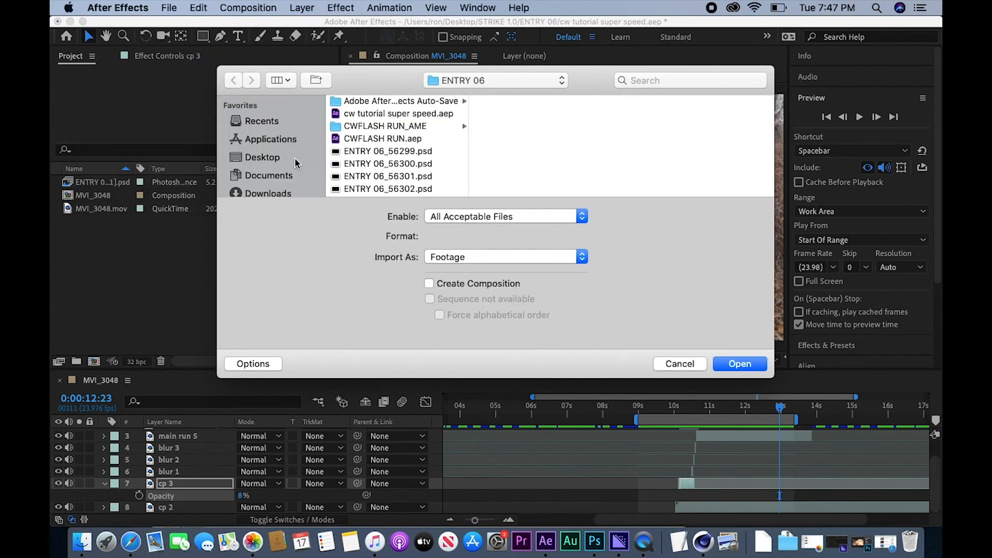
scroll(297, 164, "down", 3)
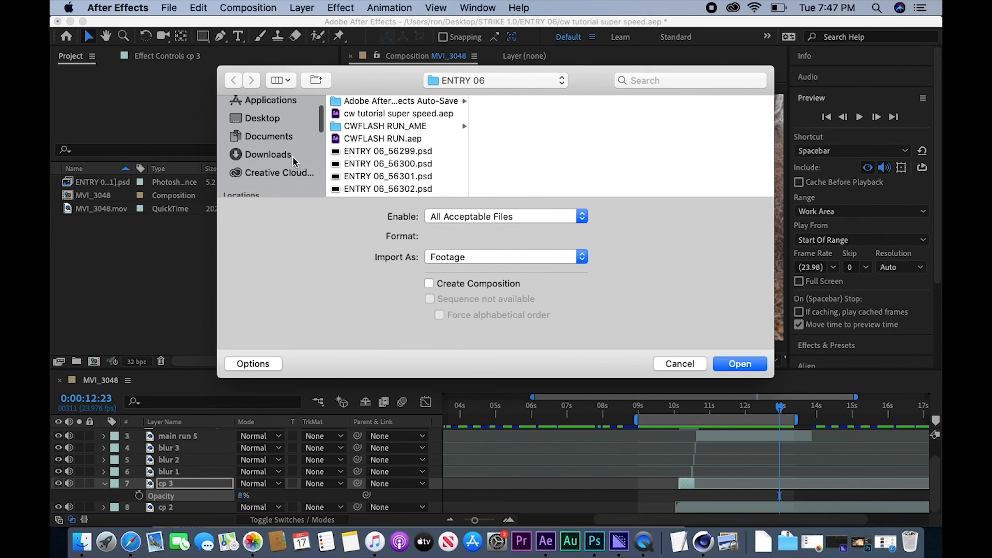
left_click(266, 122)
scroll(375, 132, "down", 3)
scroll(374, 132, "up", 2)
scroll(374, 131, "down", 10)
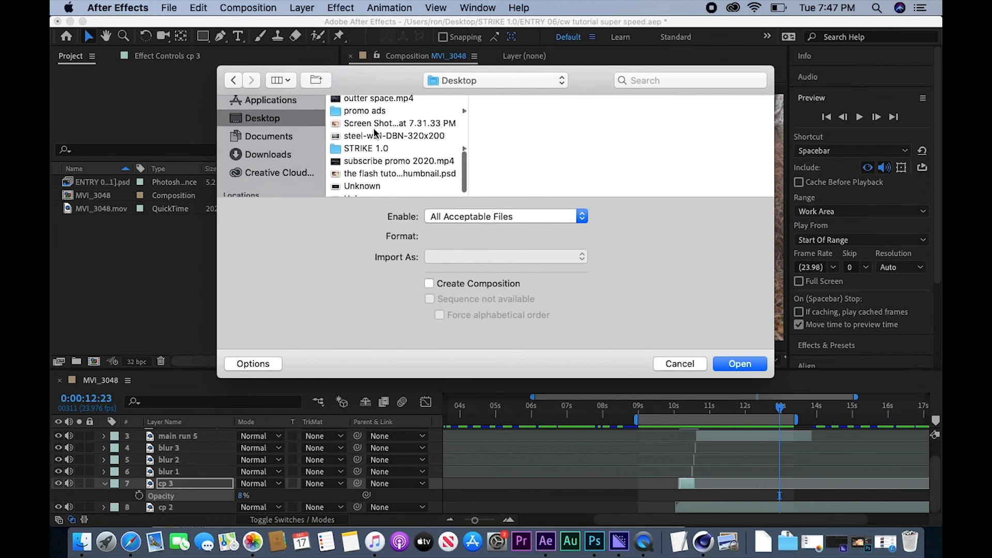
scroll(374, 132, "up", 10)
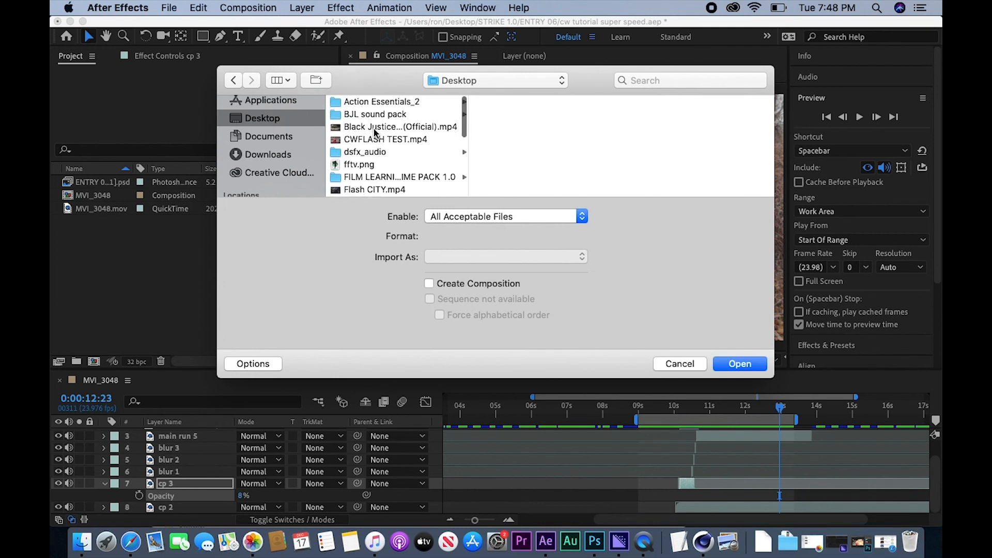
- Import Run in 01.mp3 from The Flash sounds folder inside BJL sound pack
left_click(380, 114)
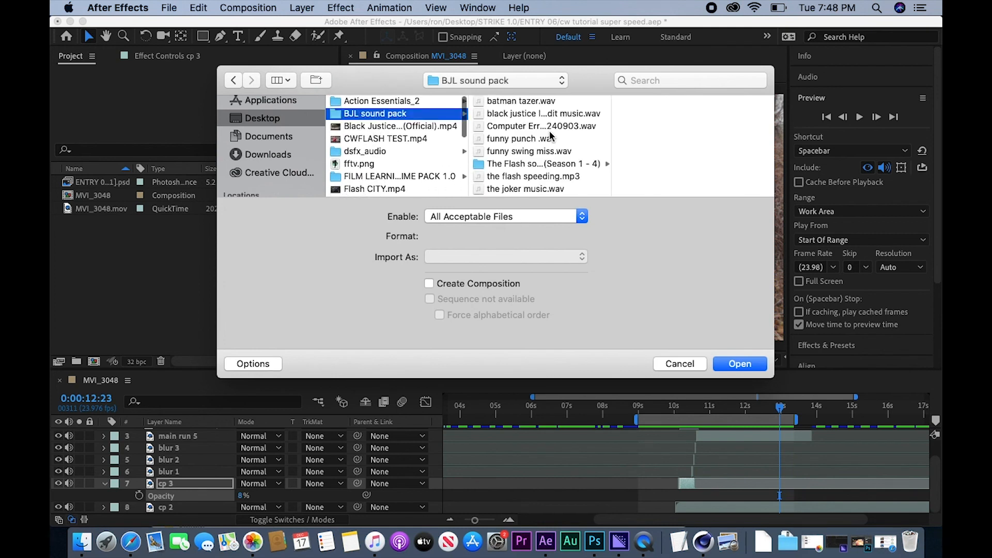
left_click(558, 163)
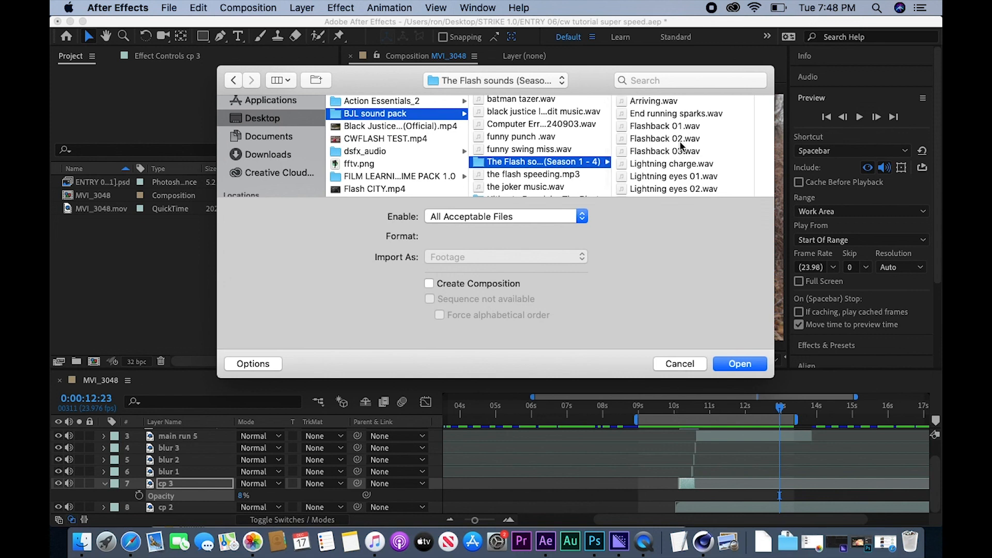
scroll(681, 147, "down", 15)
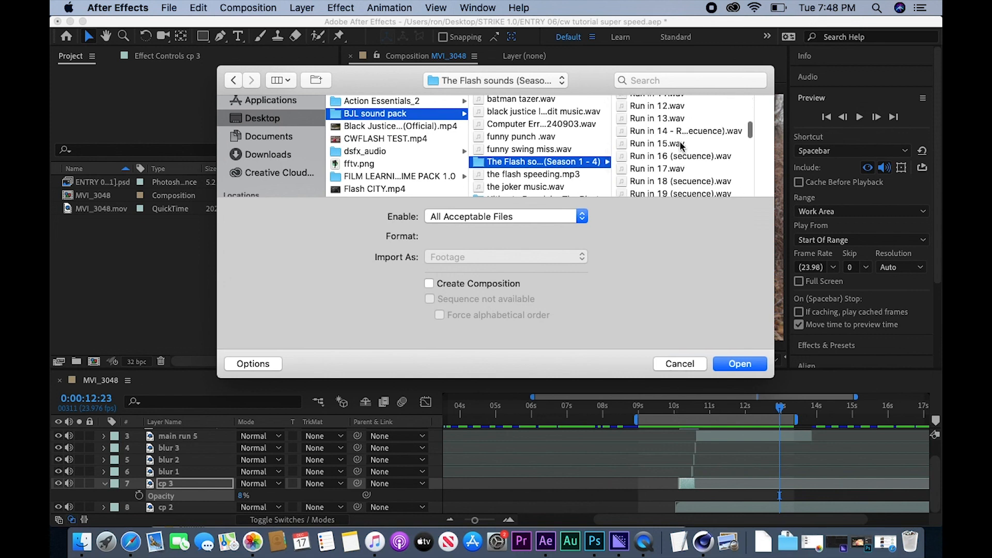
scroll(681, 147, "up", 5)
left_click(681, 149)
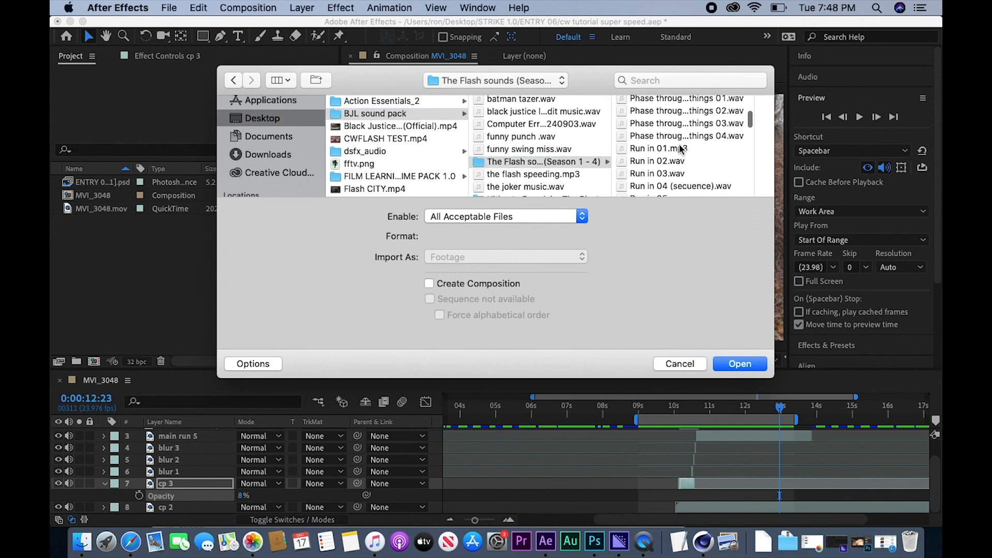
left_click(758, 366)
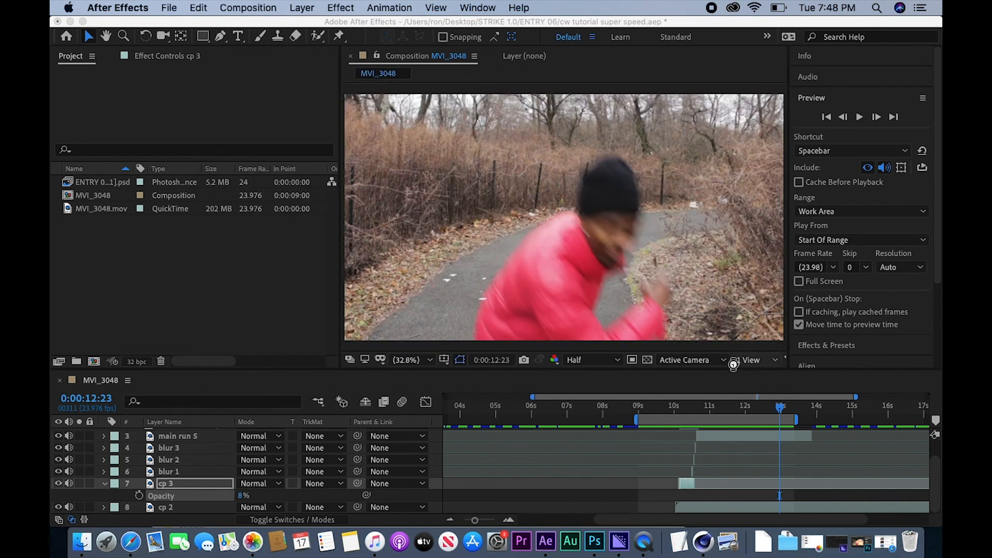
- Add Run in 01.mp3 to the composition below blur 3 and shift it to start with the lightning layer, just after 10 seconds
left_click_drag(181, 224, 222, 457)
scroll(461, 464, "up", 2)
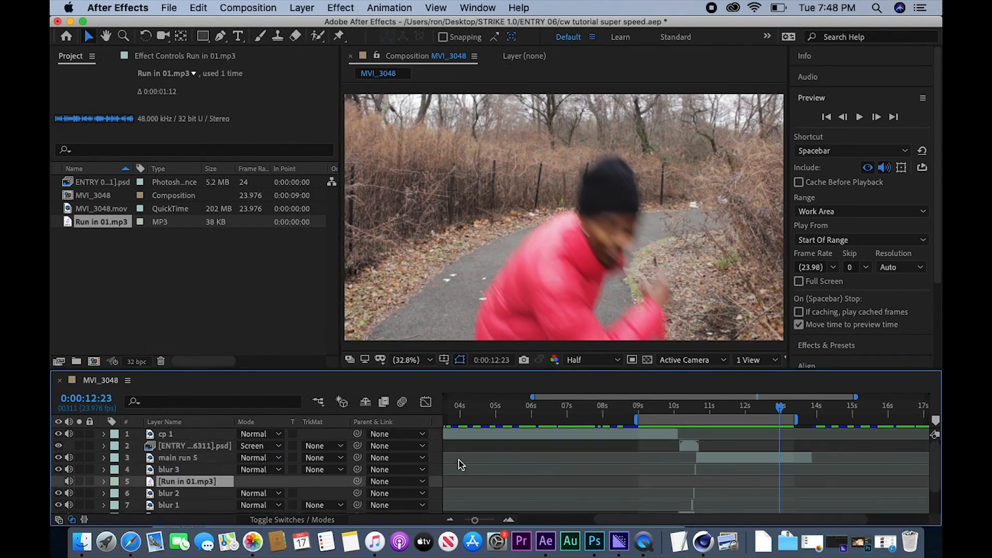
scroll(461, 466, "left", 5)
left_click_drag(475, 485, 844, 526)
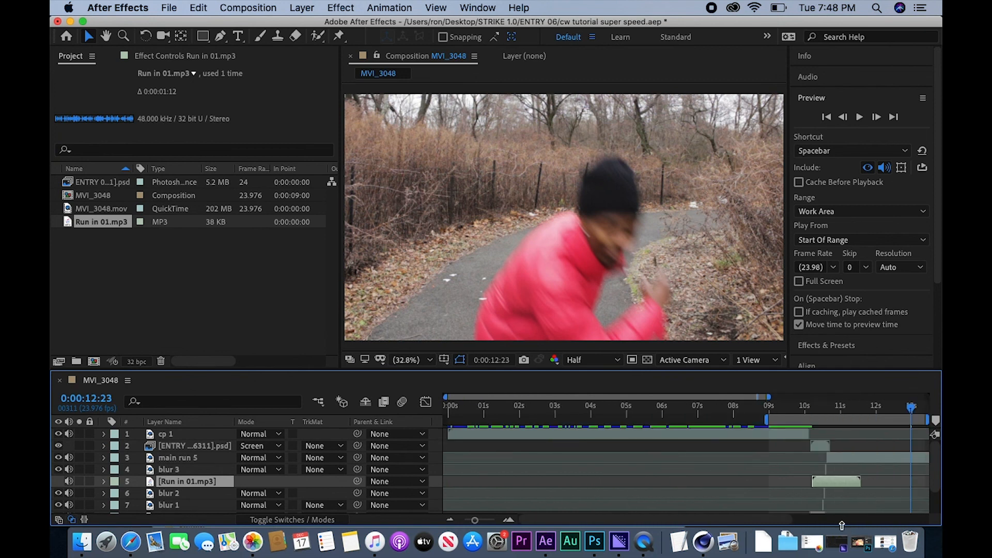
- Play back the composition from 0:00:09:15 to check the sound effect against the runner's entrance
left_click(793, 408)
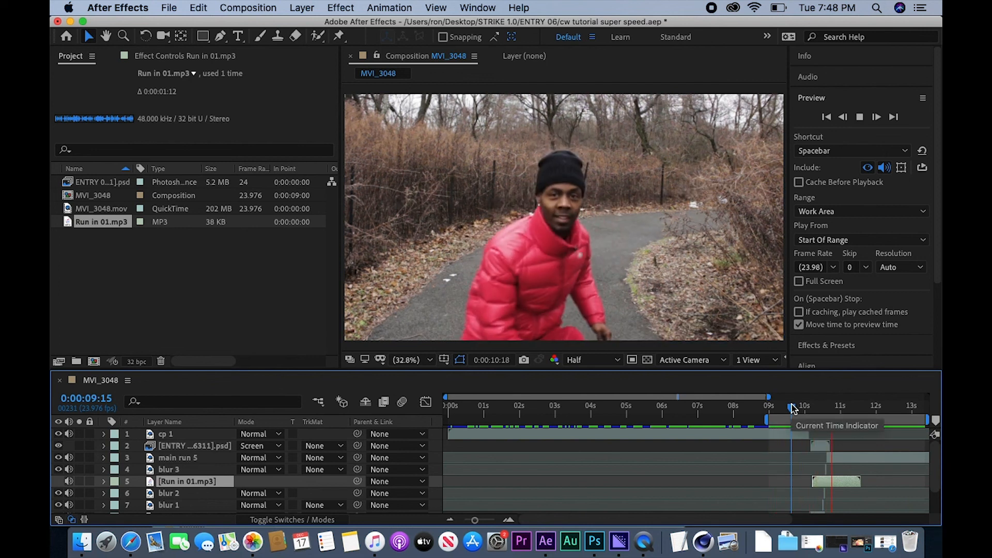
key("space")
key("space")
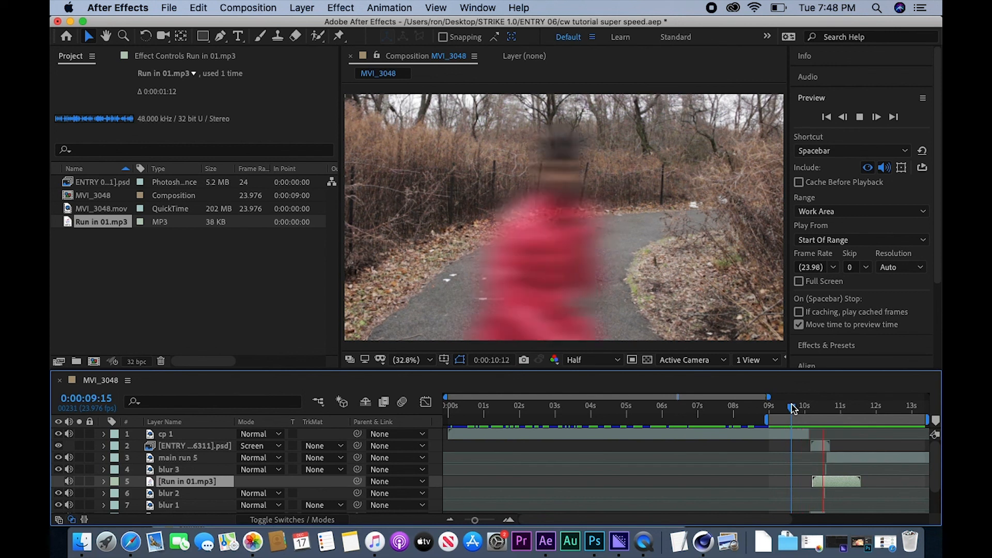
key("space")
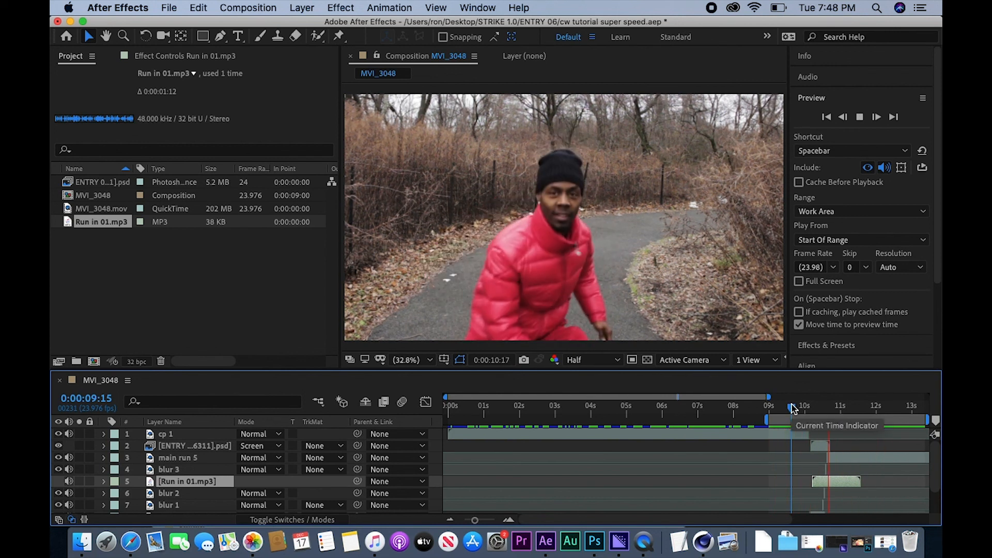
key("space")
key("space")
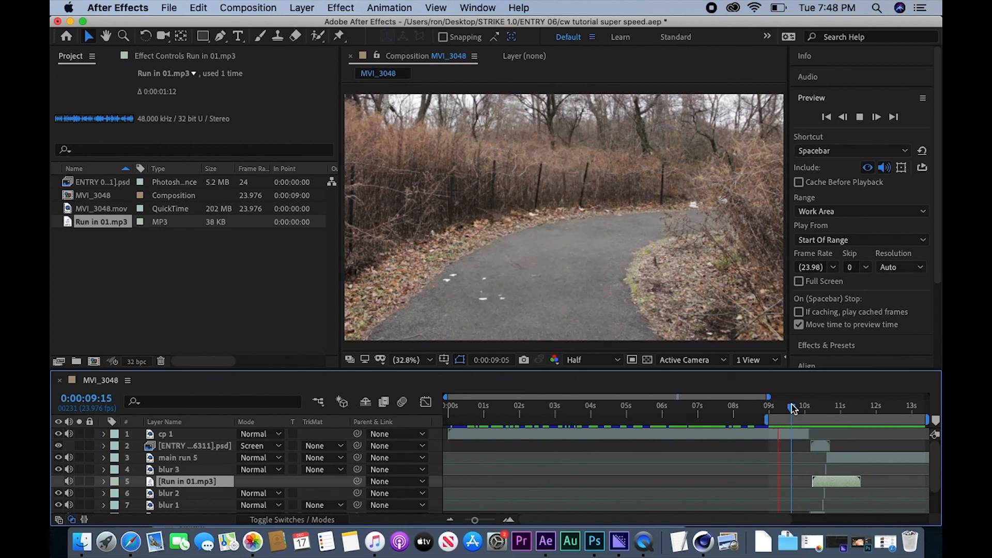